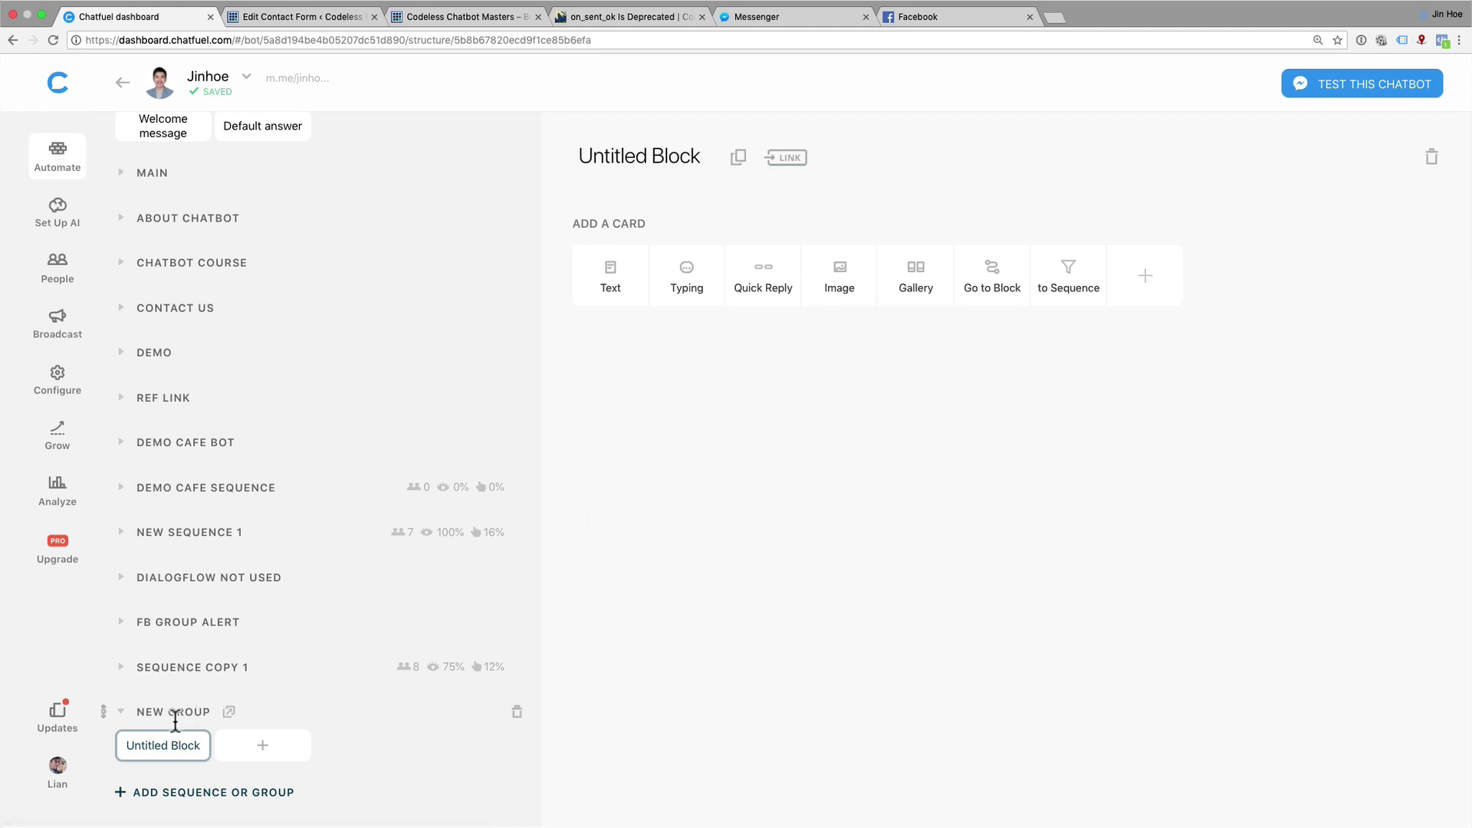
# Rename the untitled Chatfuel block to 'Checkbox Plugin'.
pyautogui.click(674, 153)
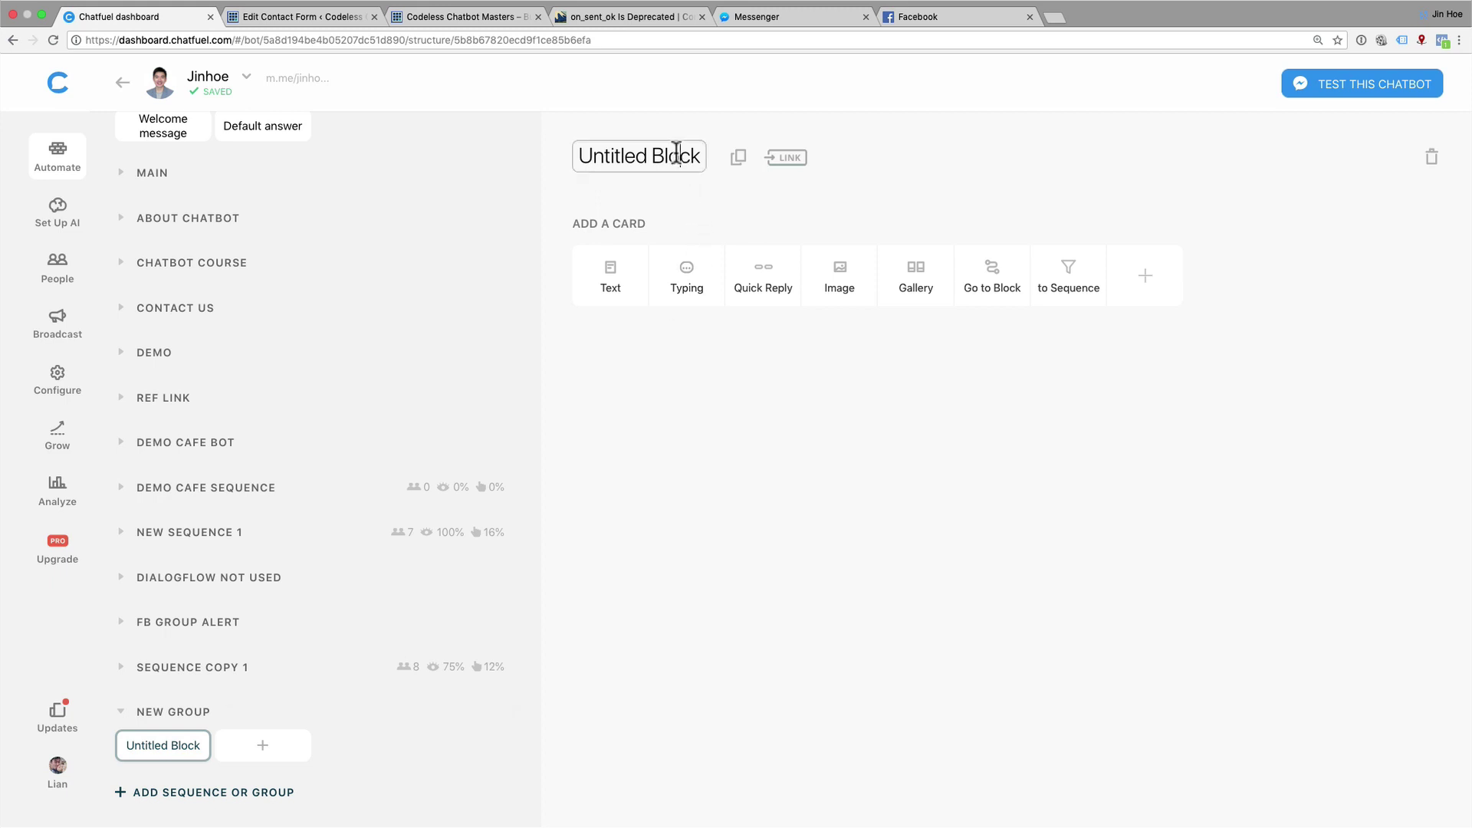
pyautogui.write('Check')
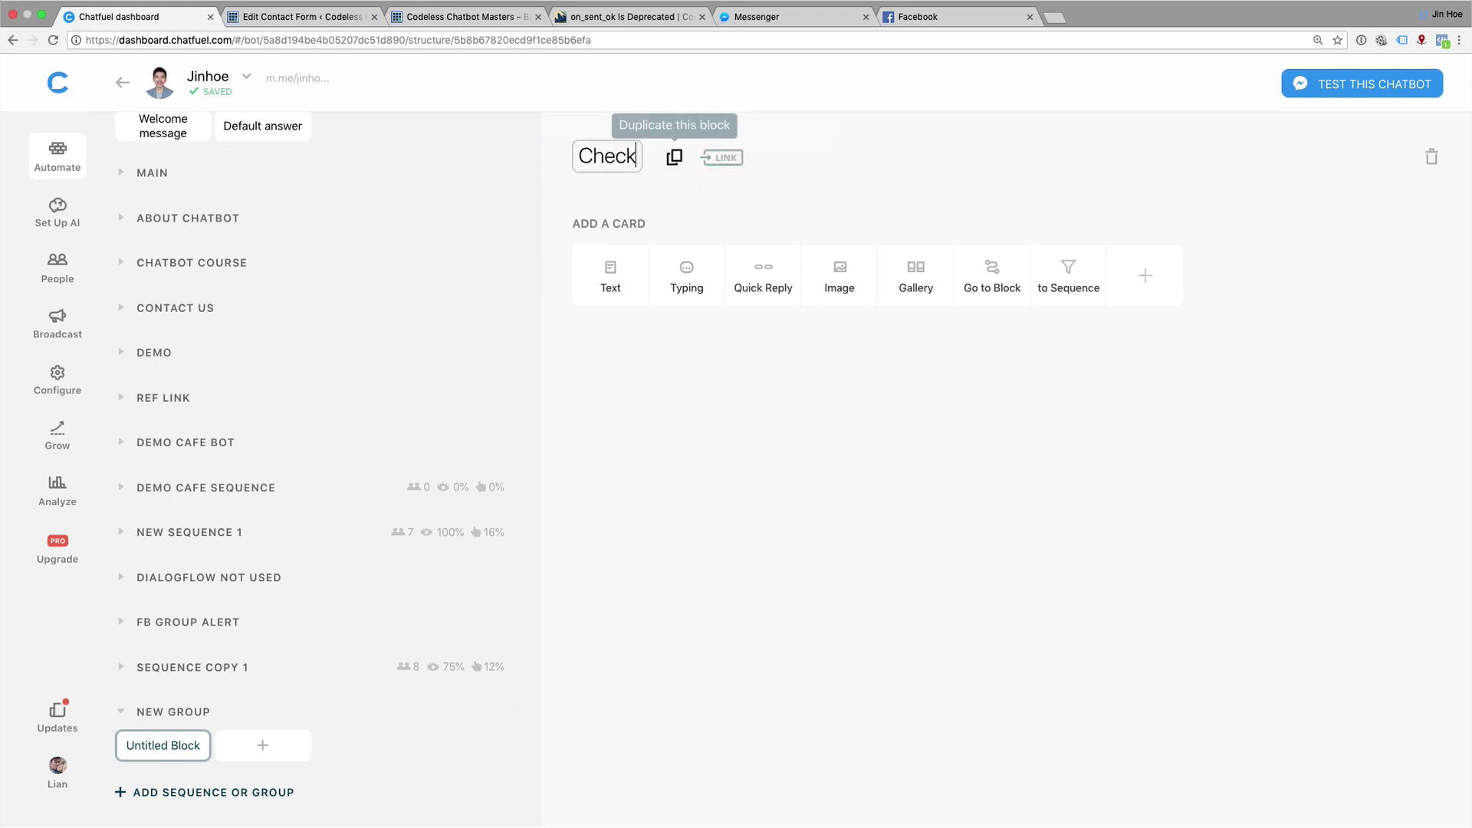
pyautogui.write('box')
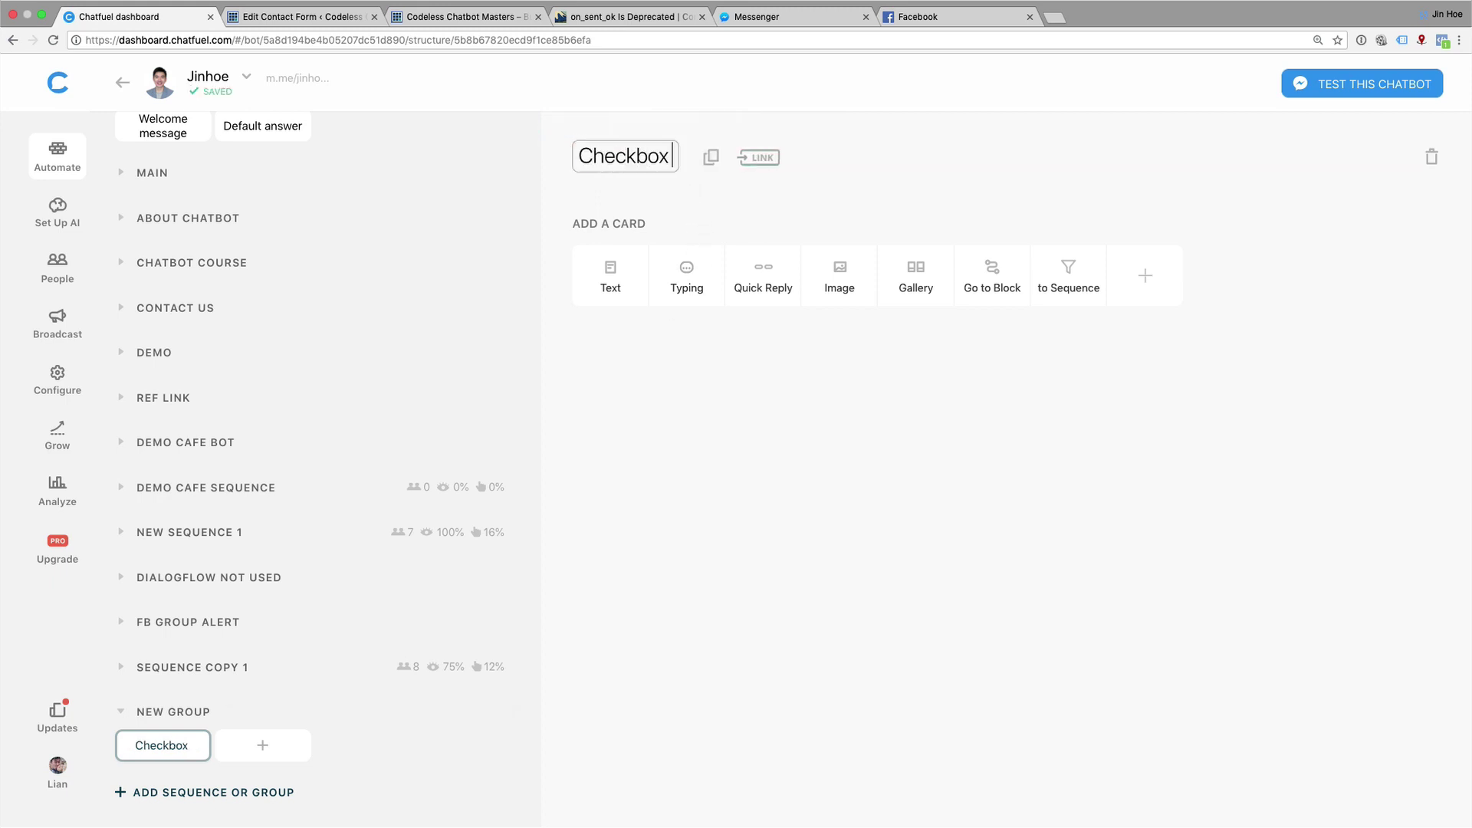
pyautogui.write(' Plugin')
pyautogui.press('Return')
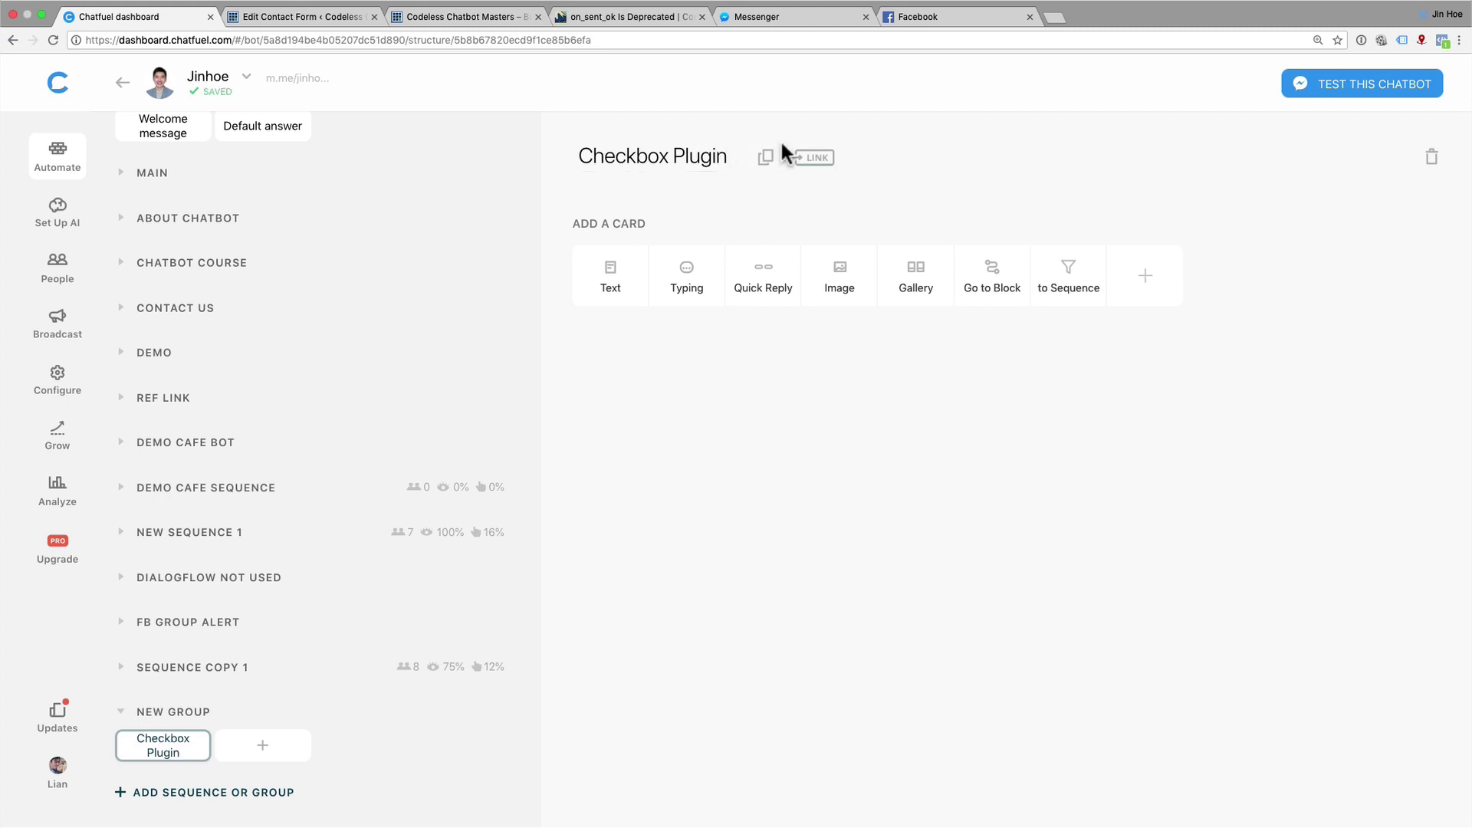
# Enable the block link and edit its ref parameter to 'checkboxplugin'.
pyautogui.click(815, 162)
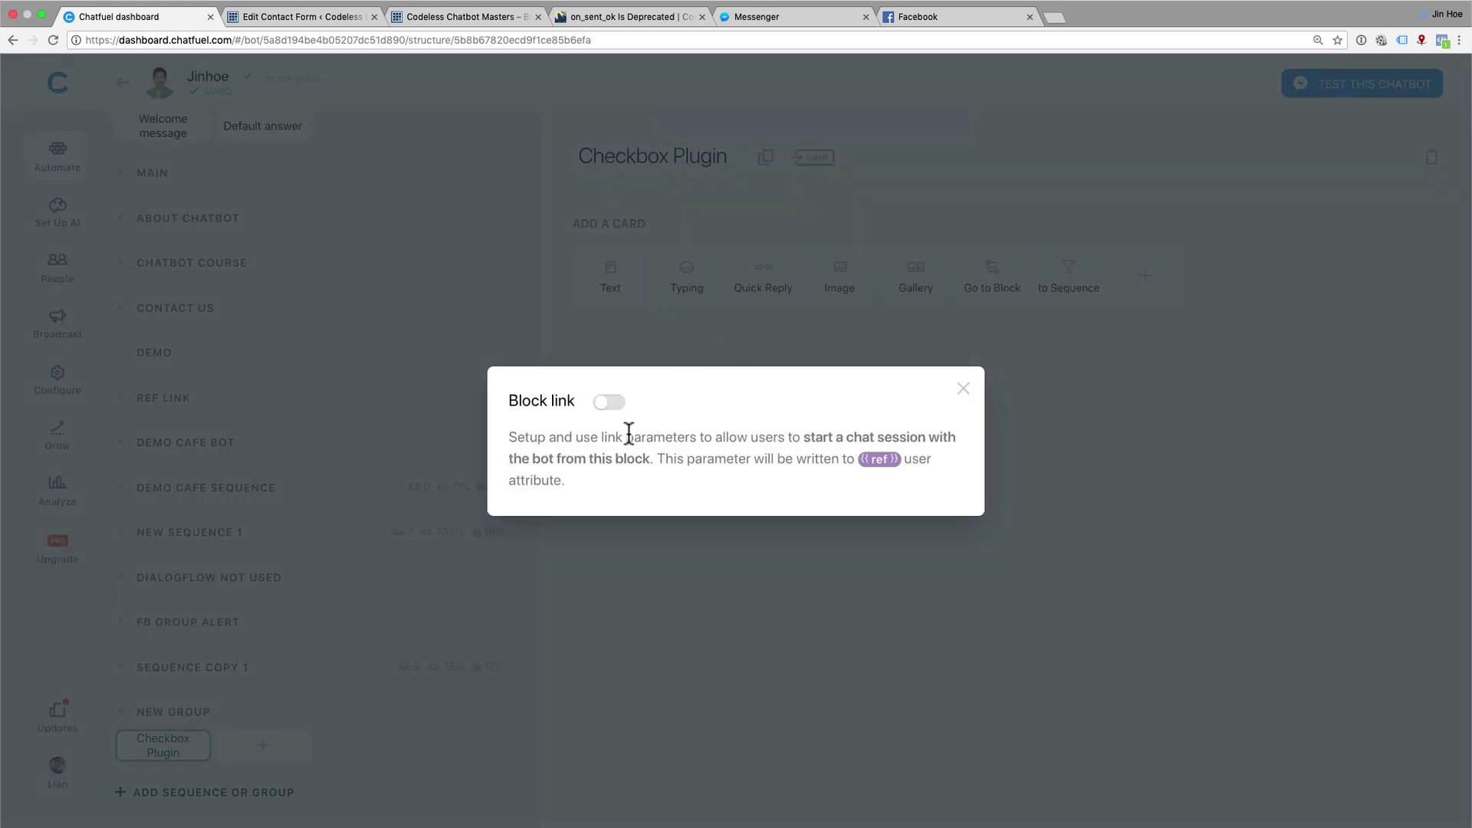
pyautogui.click(609, 400)
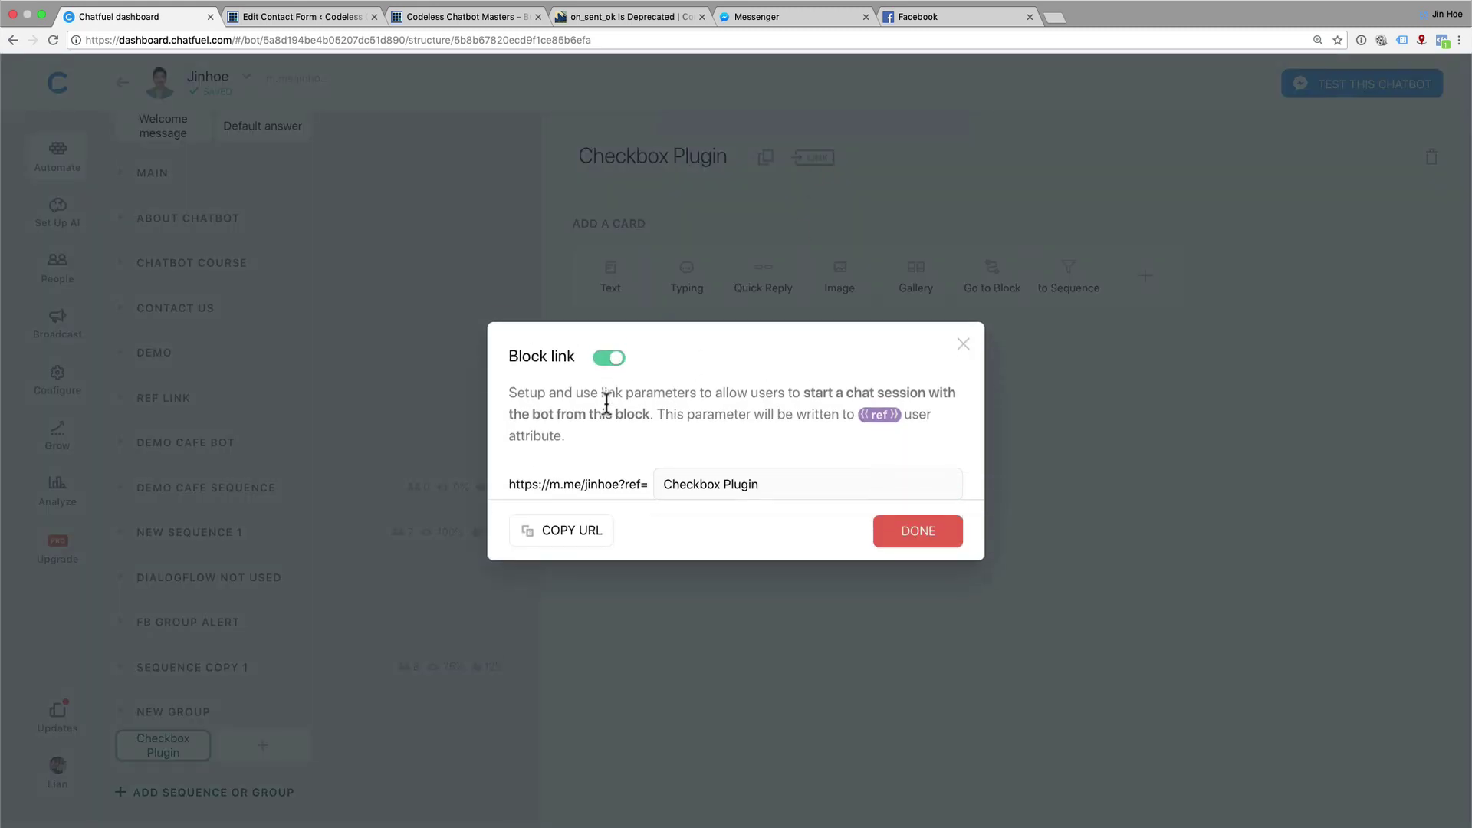
pyautogui.click(674, 476)
pyautogui.press('BackSpace')
pyautogui.write('c')
pyautogui.click(729, 475)
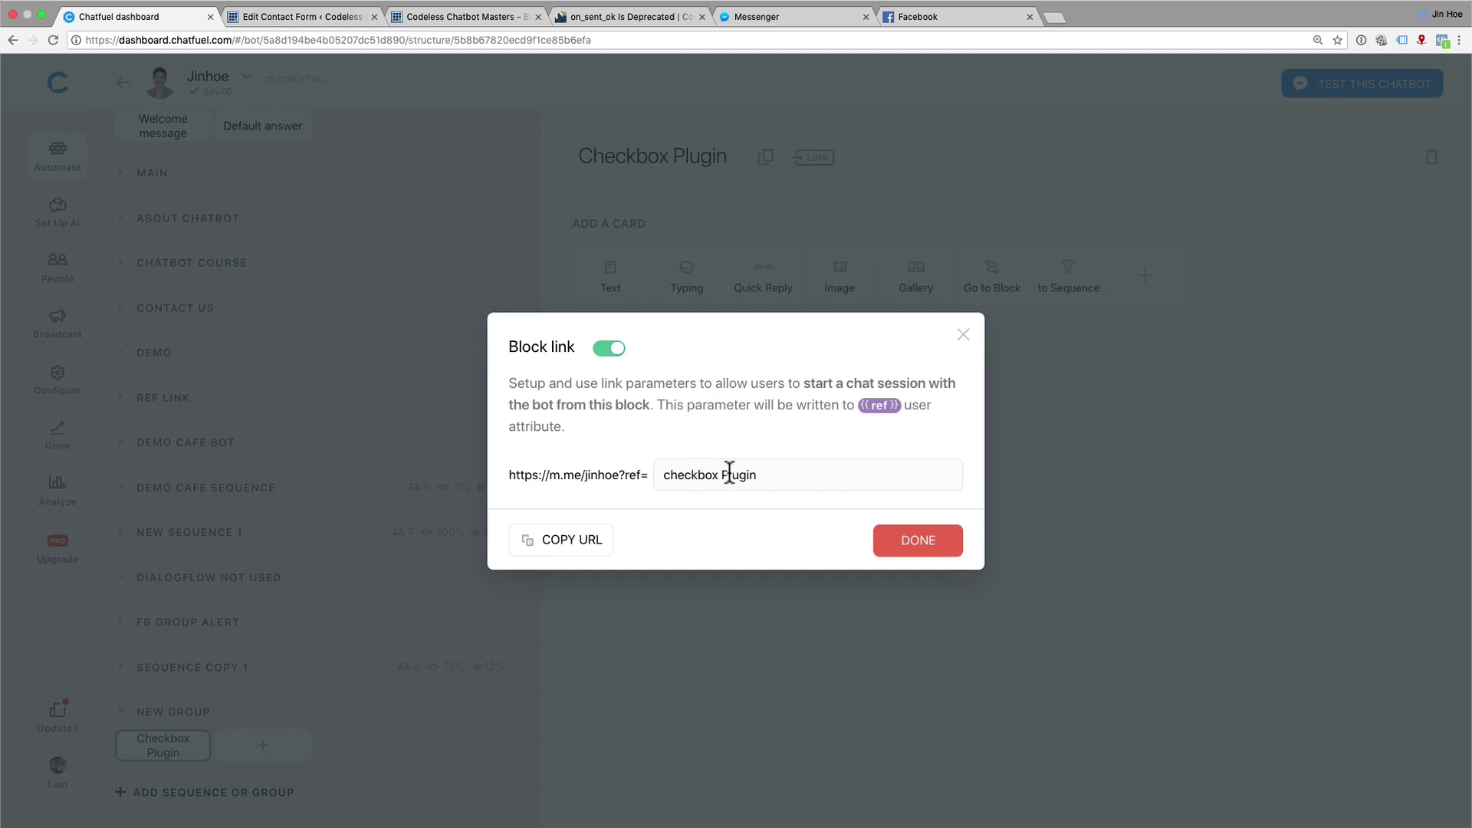
pyautogui.press('BackSpace')
pyautogui.press('BackSpace')
pyautogui.write('p')
# Add a typing card and a text card reading 'Your form has been submitted.' to the block.
pyautogui.click(921, 558)
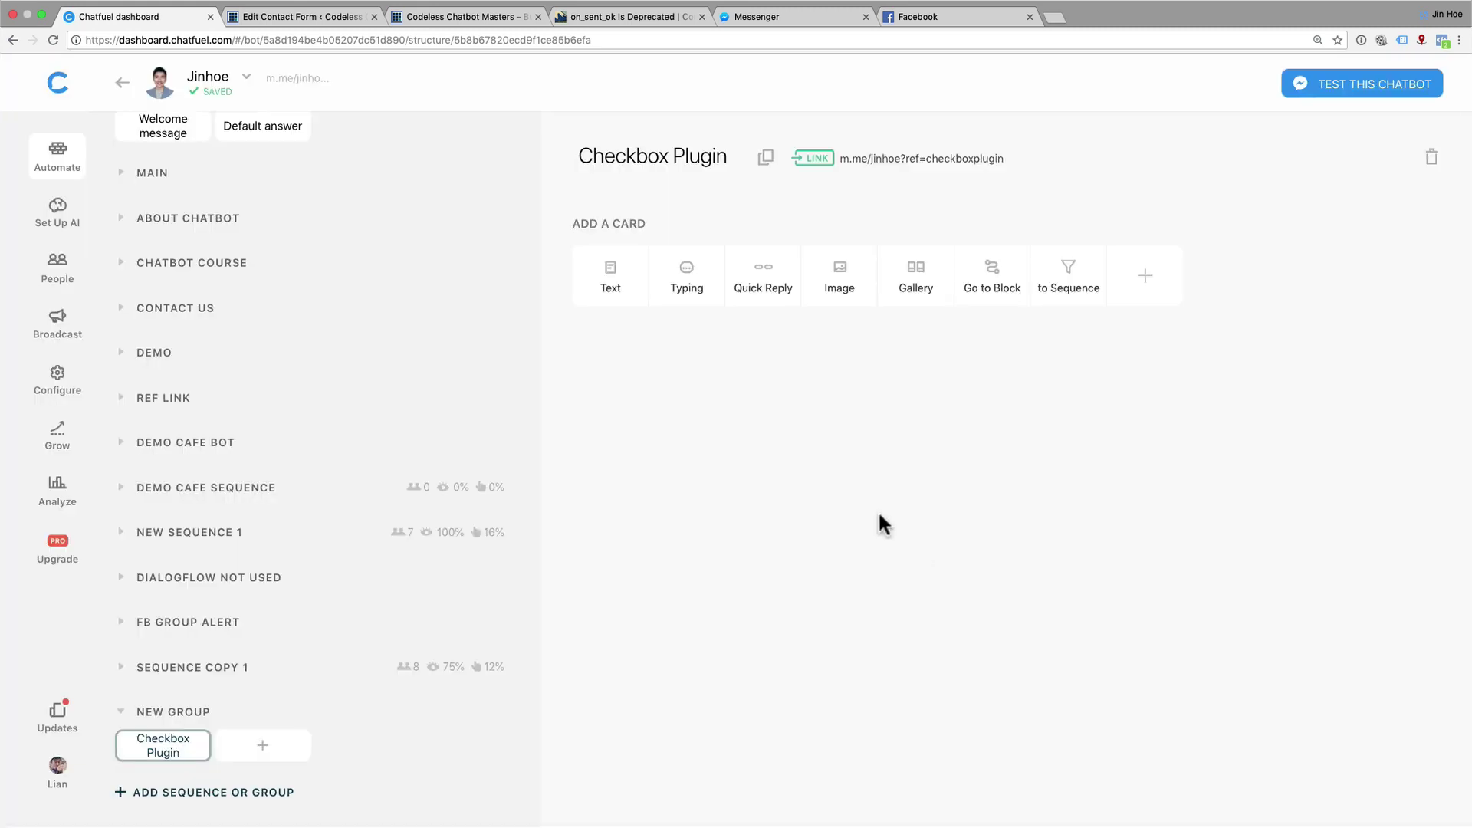
pyautogui.click(691, 286)
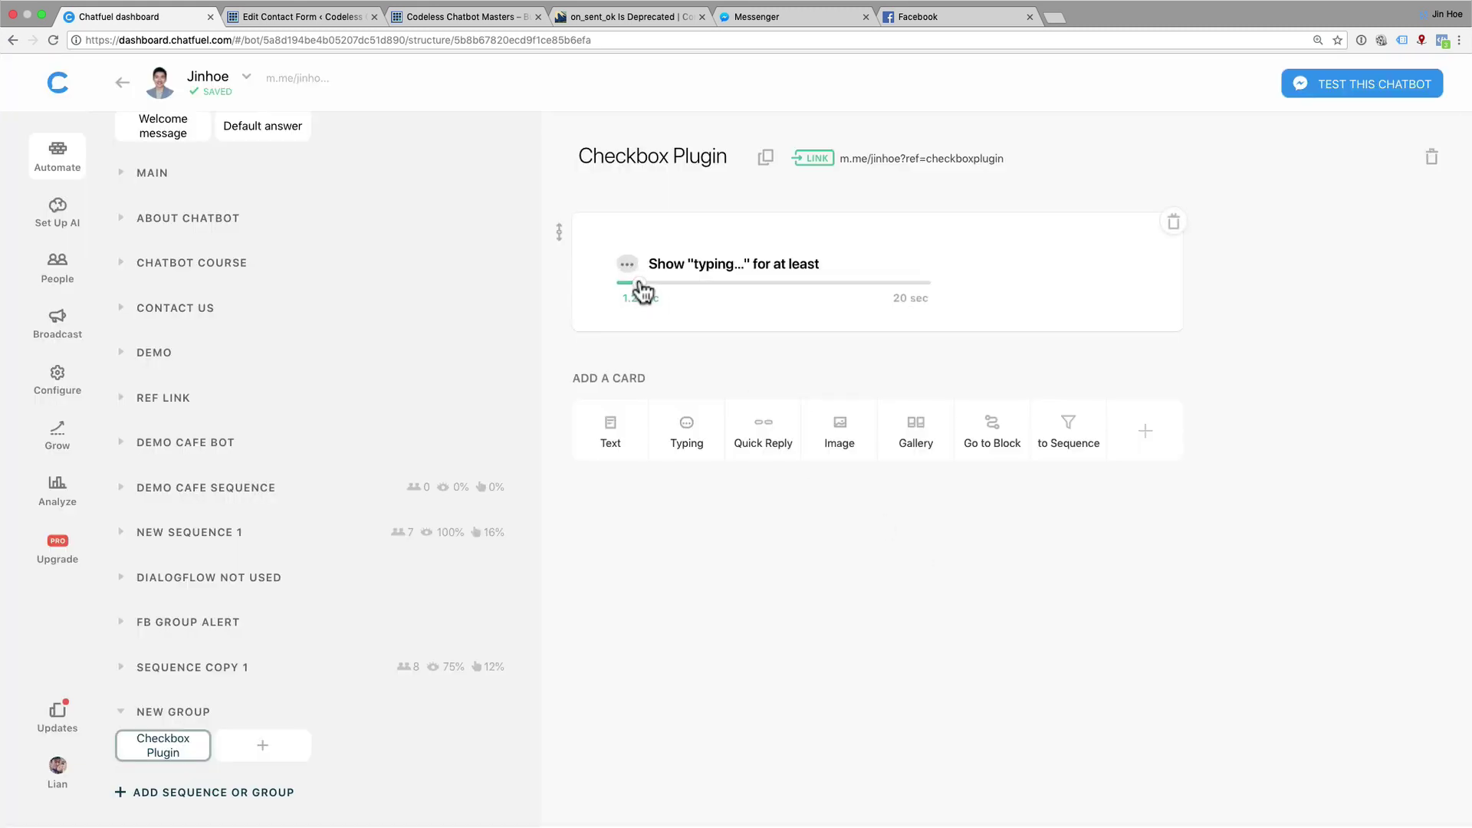
pyautogui.click(613, 428)
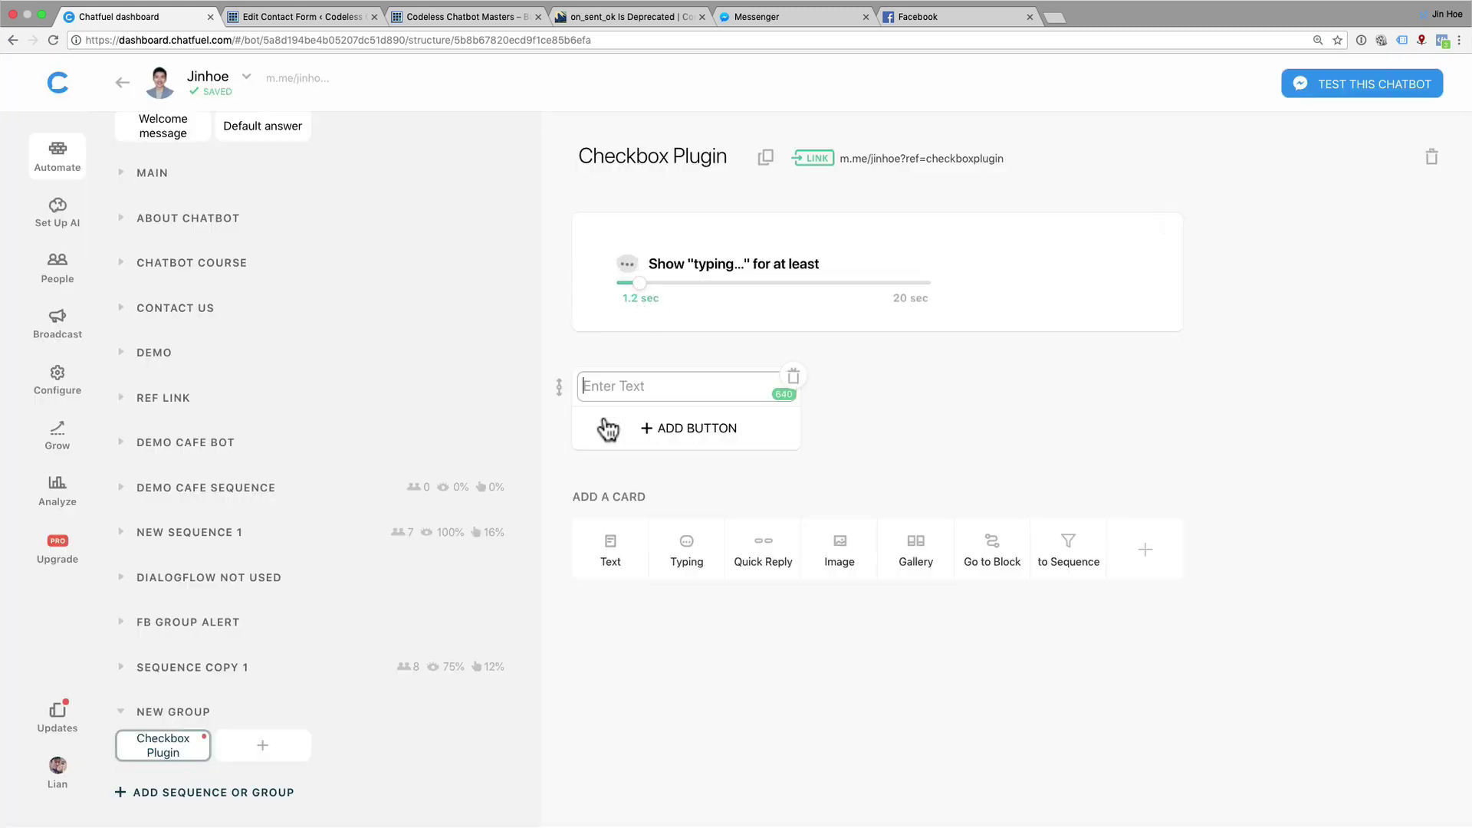
pyautogui.write('Your')
pyautogui.write(' form has')
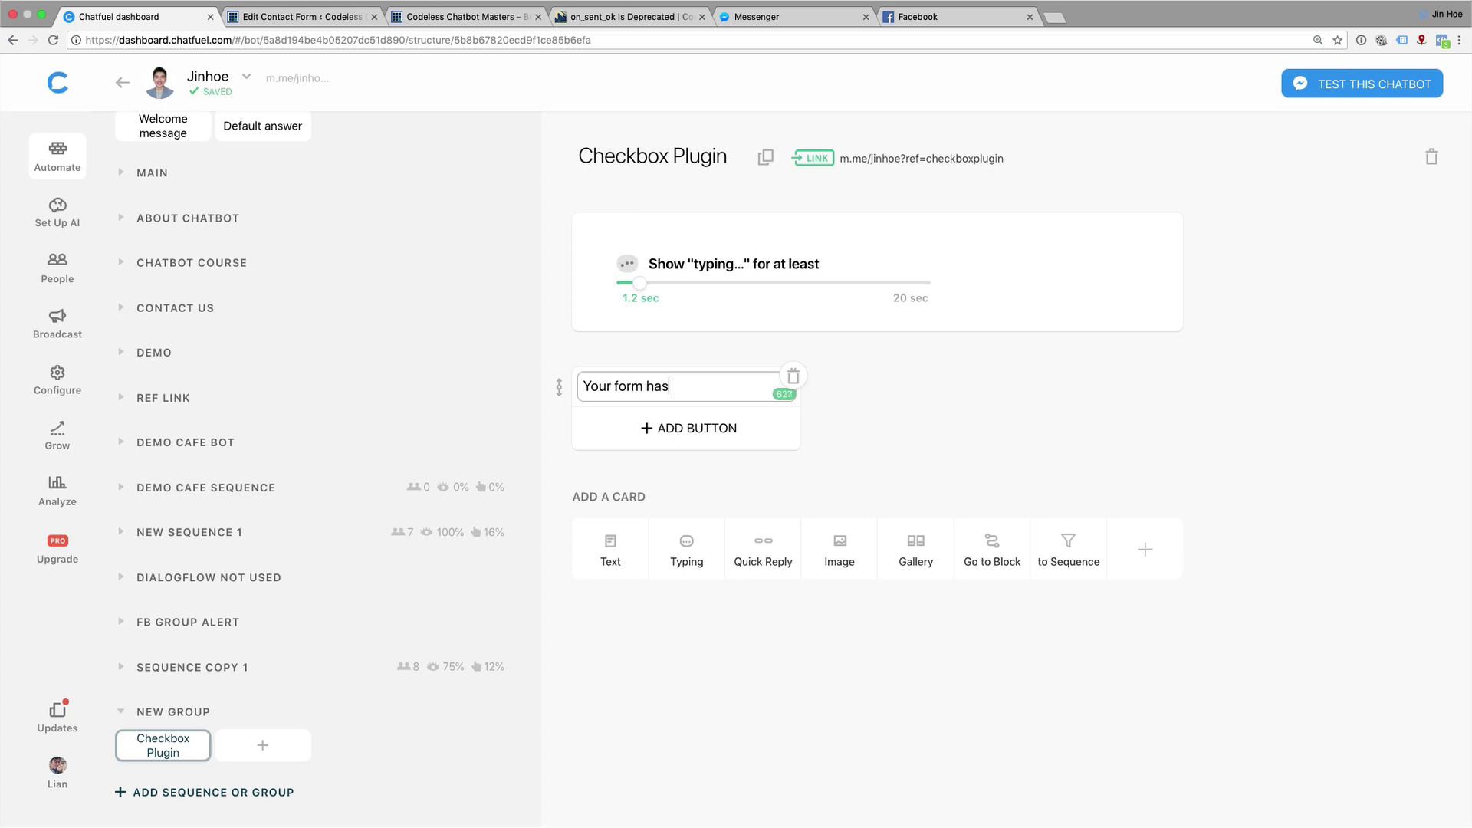
pyautogui.write(' veeb')
pyautogui.press('BackSpace')
pyautogui.press('BackSpace')
pyautogui.press('BackSpace')
pyautogui.press('BackSpace')
pyautogui.write('be')
pyautogui.write('en submit')
pyautogui.write('ted.')
pyautogui.click(971, 427)
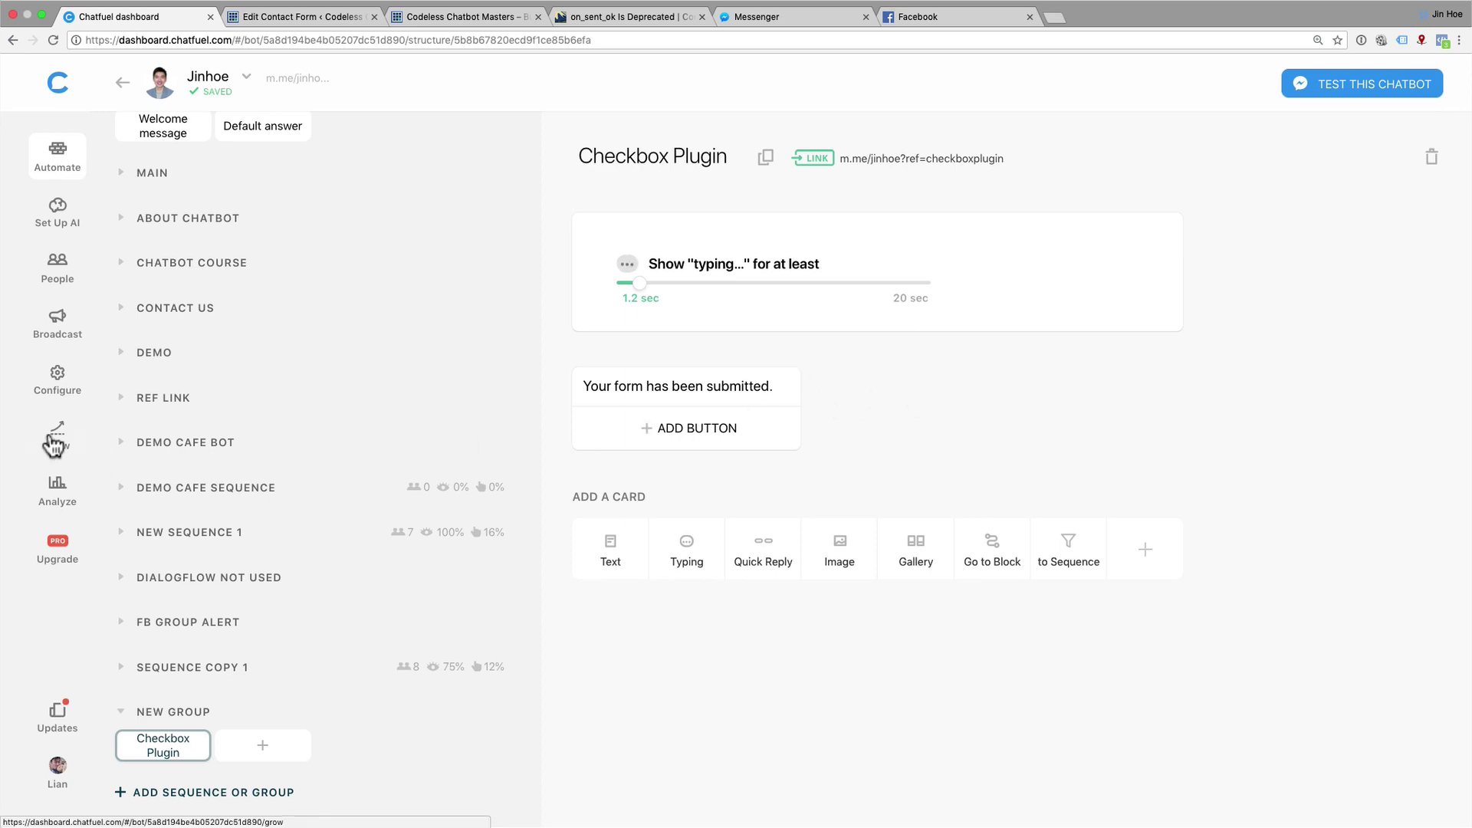
# In Grow tools, set up the checkbox plugin generator with ref checkboxplugin and Large size.
pyautogui.click(55, 443)
pyautogui.scroll(-2, 632, 485)
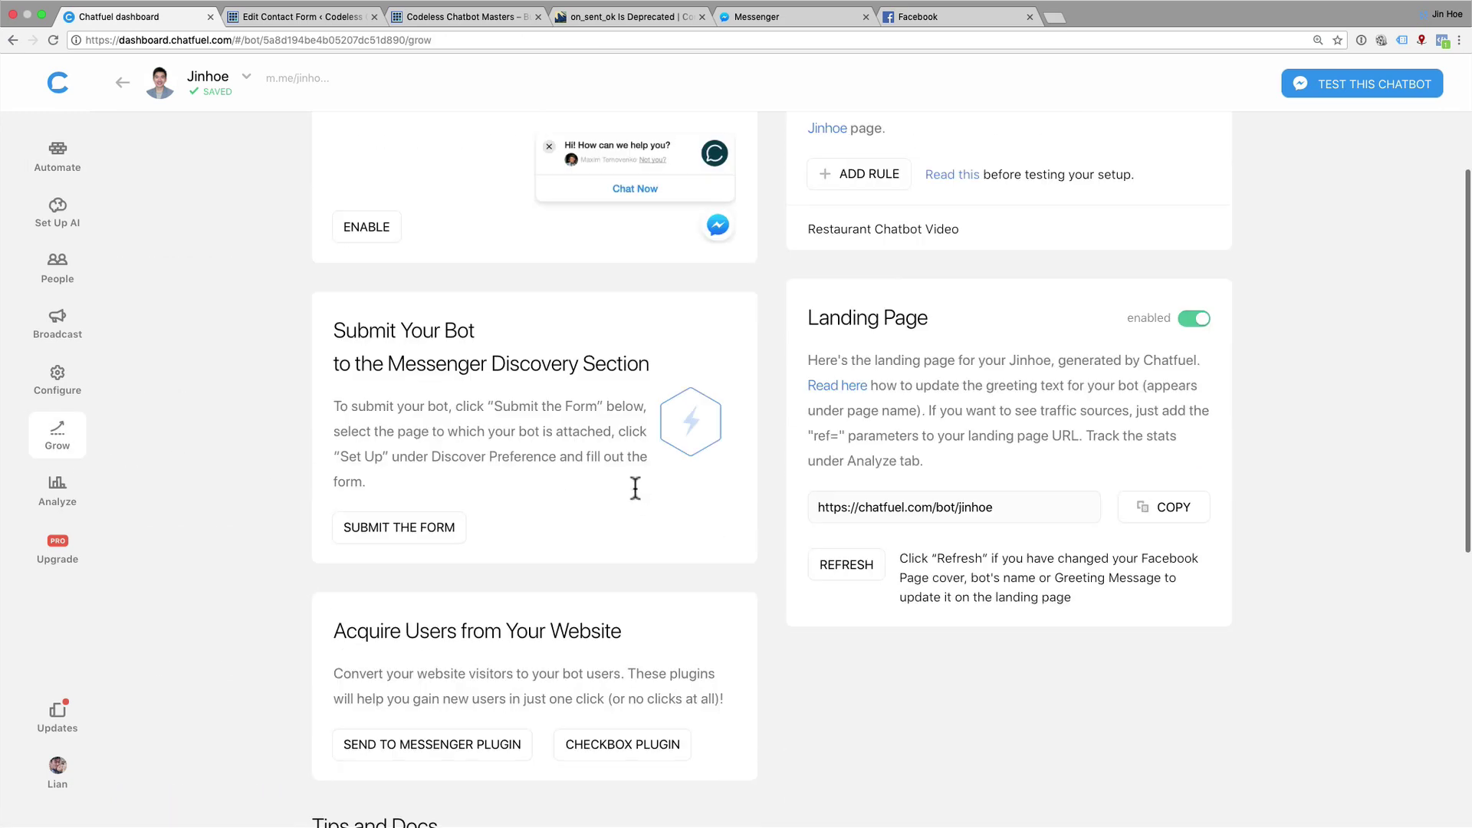
pyautogui.scroll(-2, 634, 487)
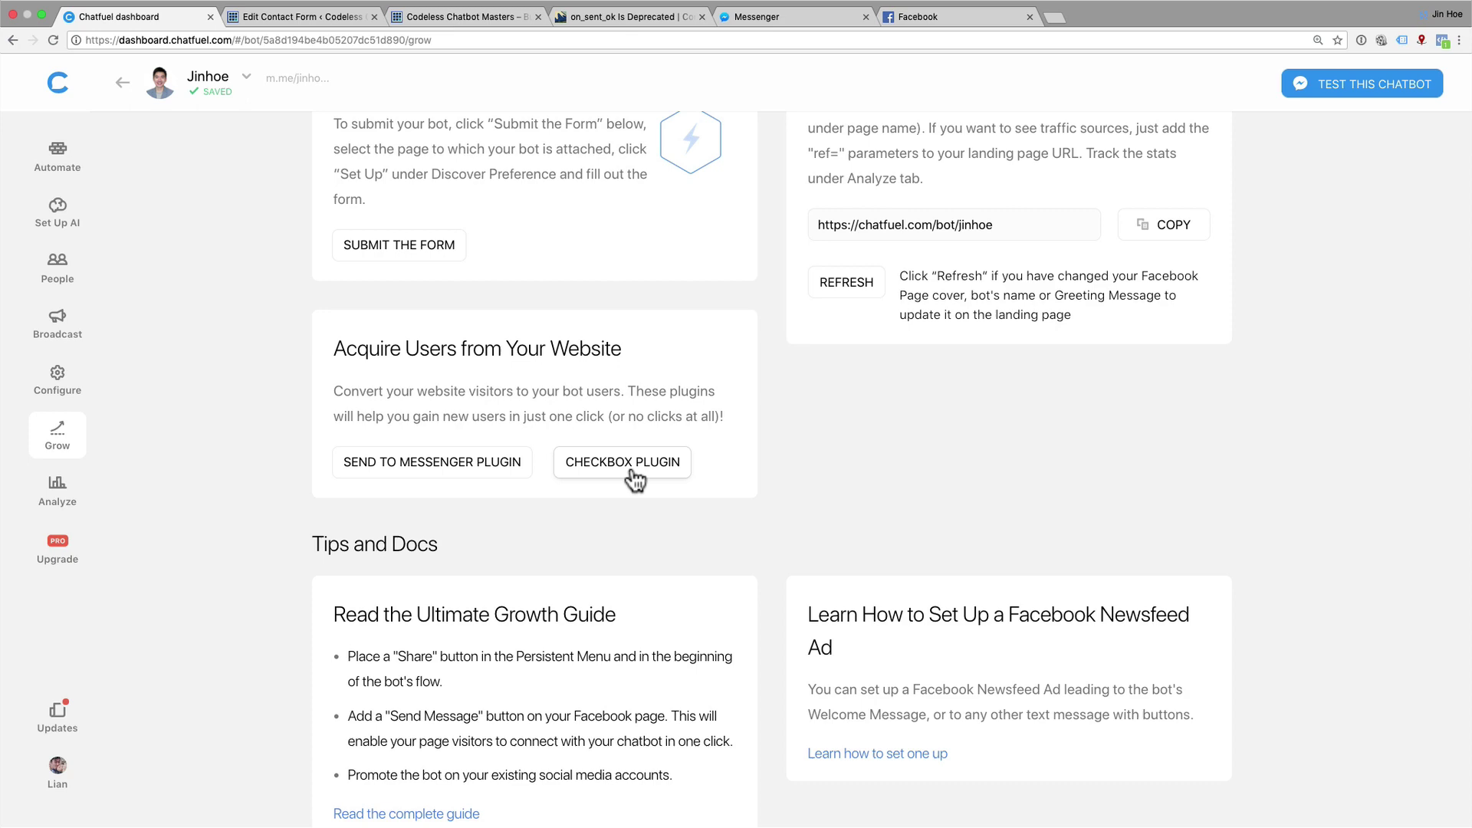
pyautogui.click(631, 475)
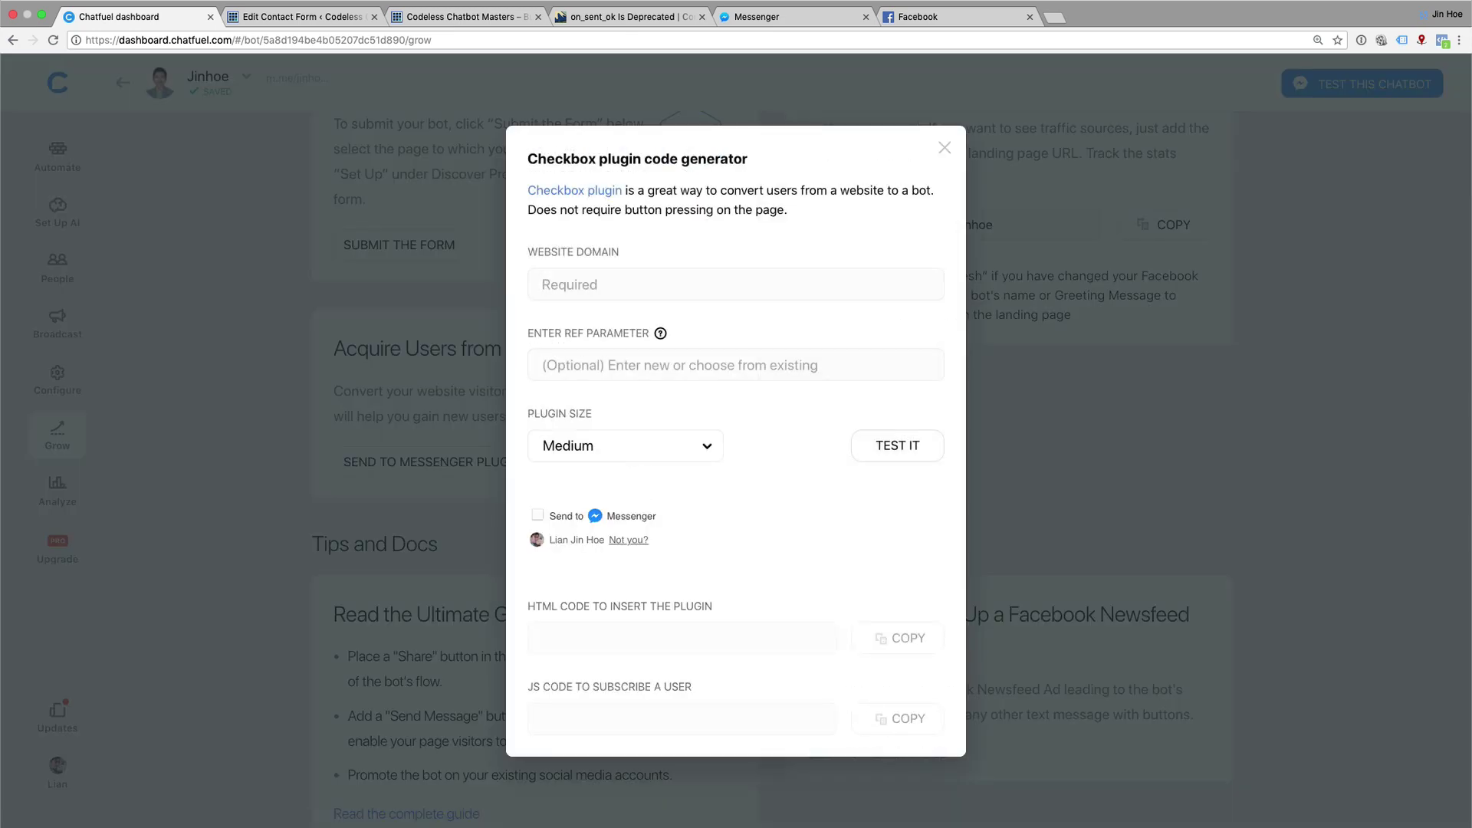
pyautogui.write('https://')
pyautogui.write('codelesschatbot')
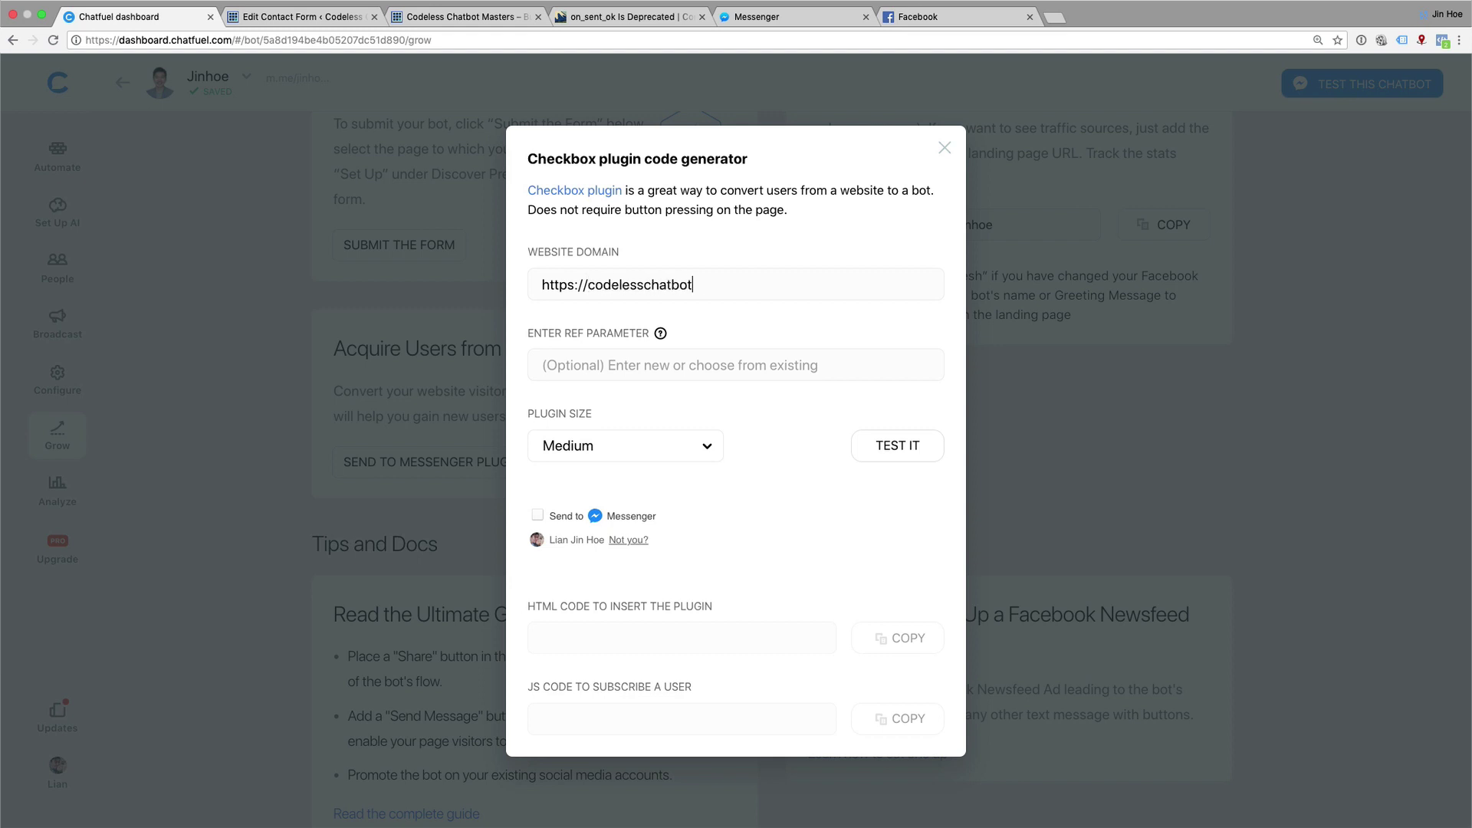
pyautogui.write('masters.com')
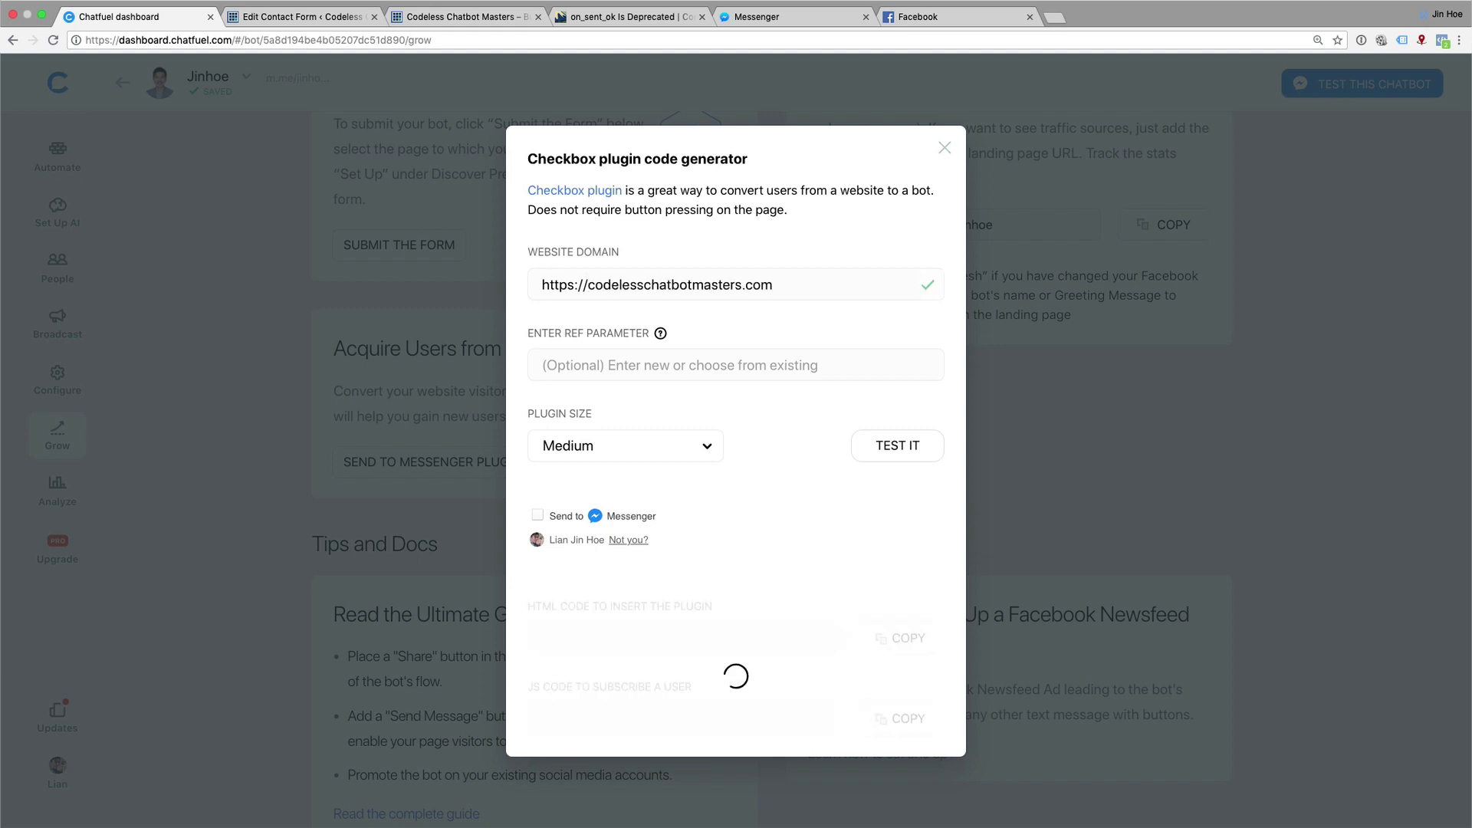
pyautogui.click(605, 369)
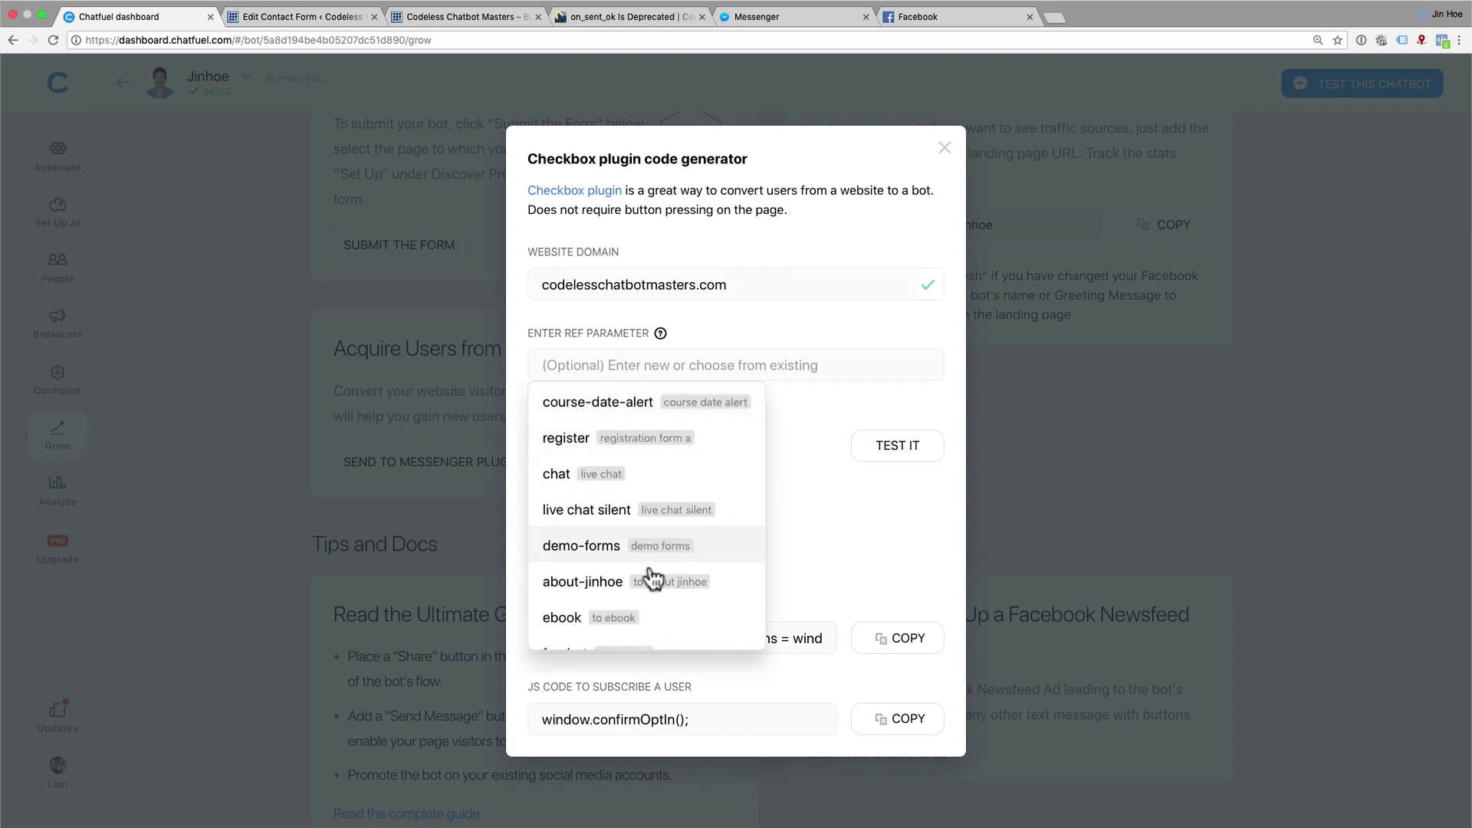
pyautogui.scroll(-2, 651, 579)
pyautogui.click(652, 633)
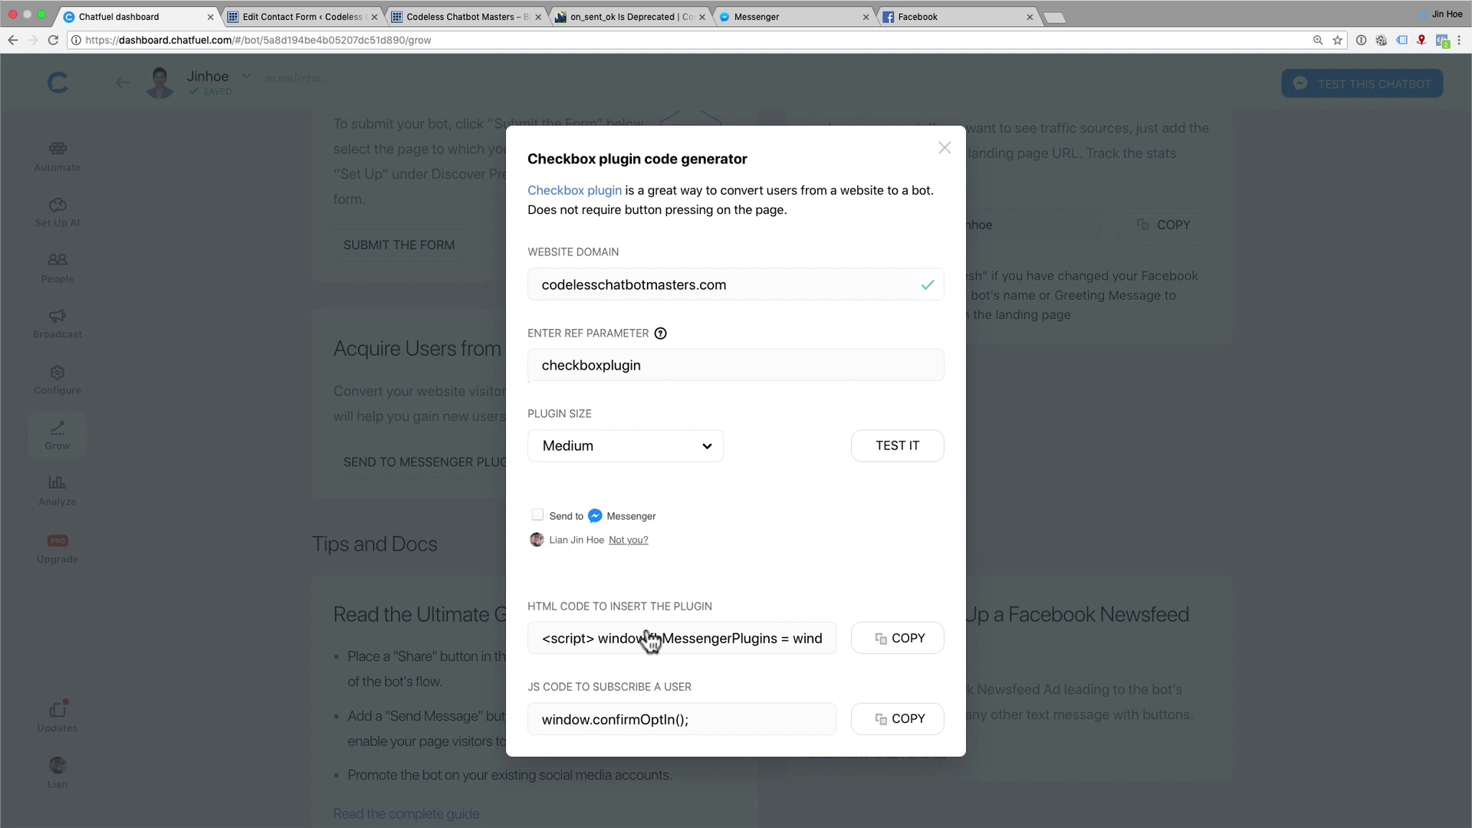
pyautogui.click(706, 445)
pyautogui.click(631, 521)
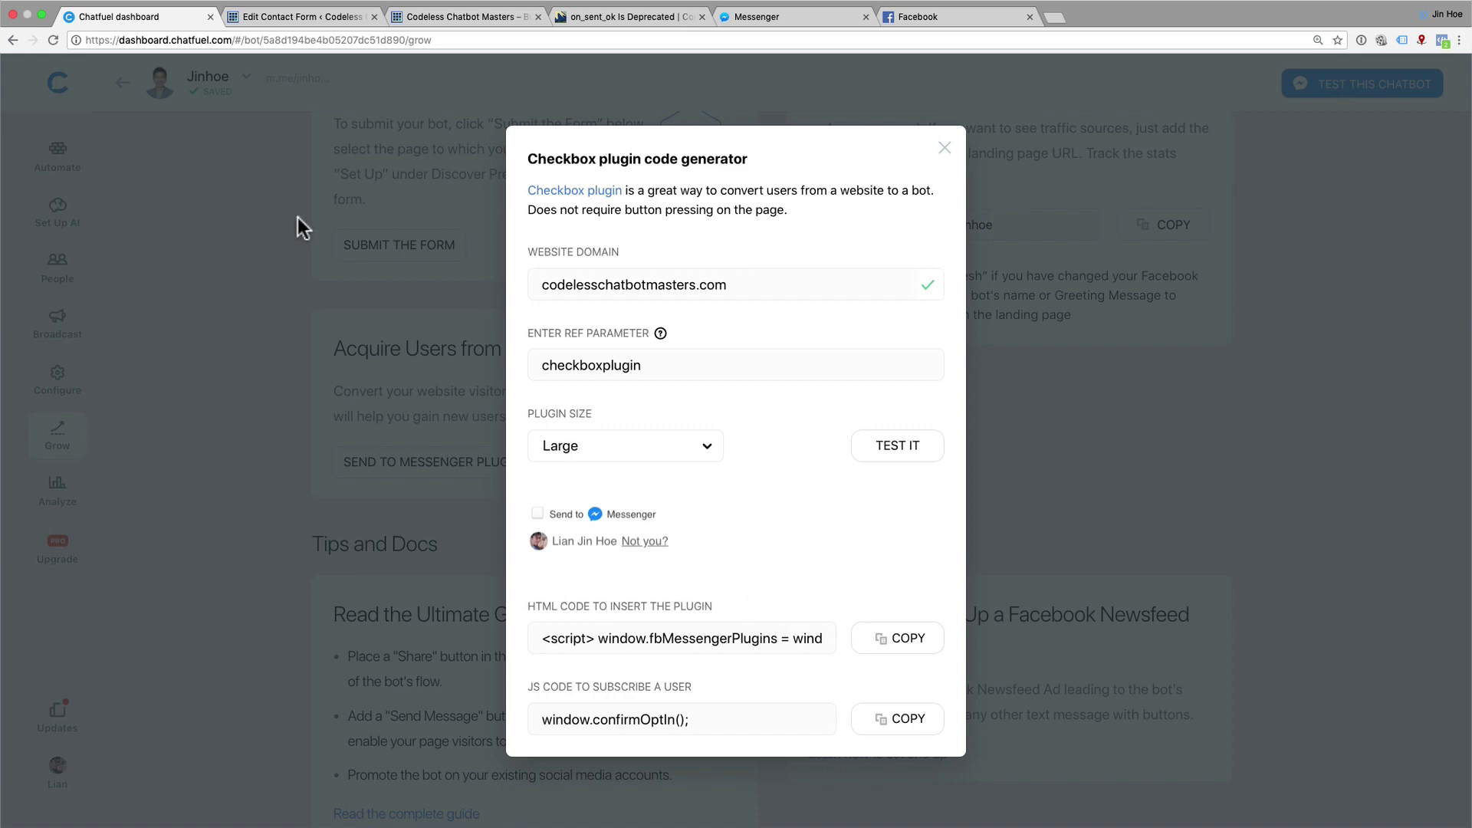
pyautogui.click(285, 10)
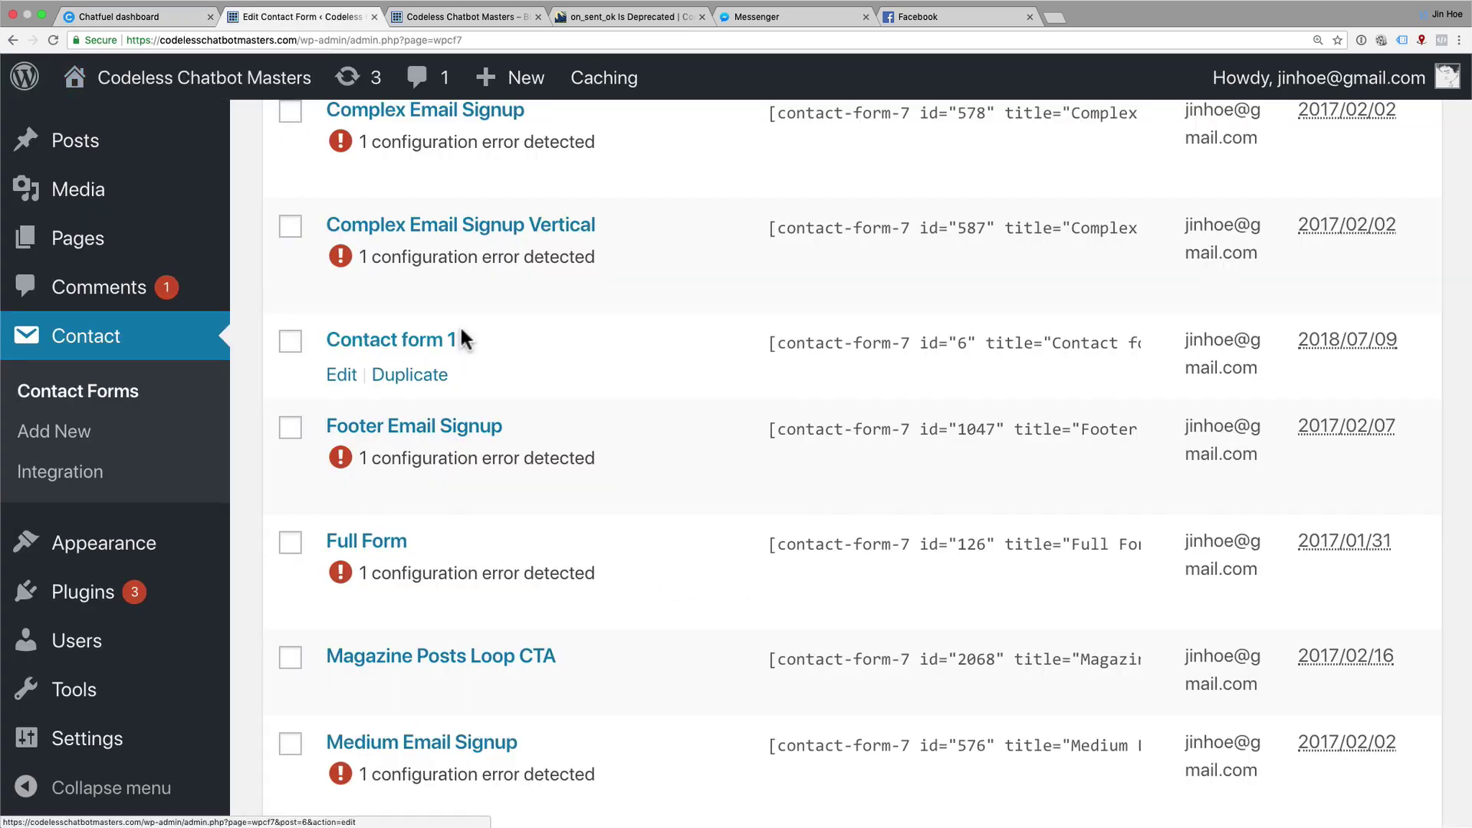
# In Contact form 1's template, add blank lines above the [submit "Send"] tag.
pyautogui.click(342, 376)
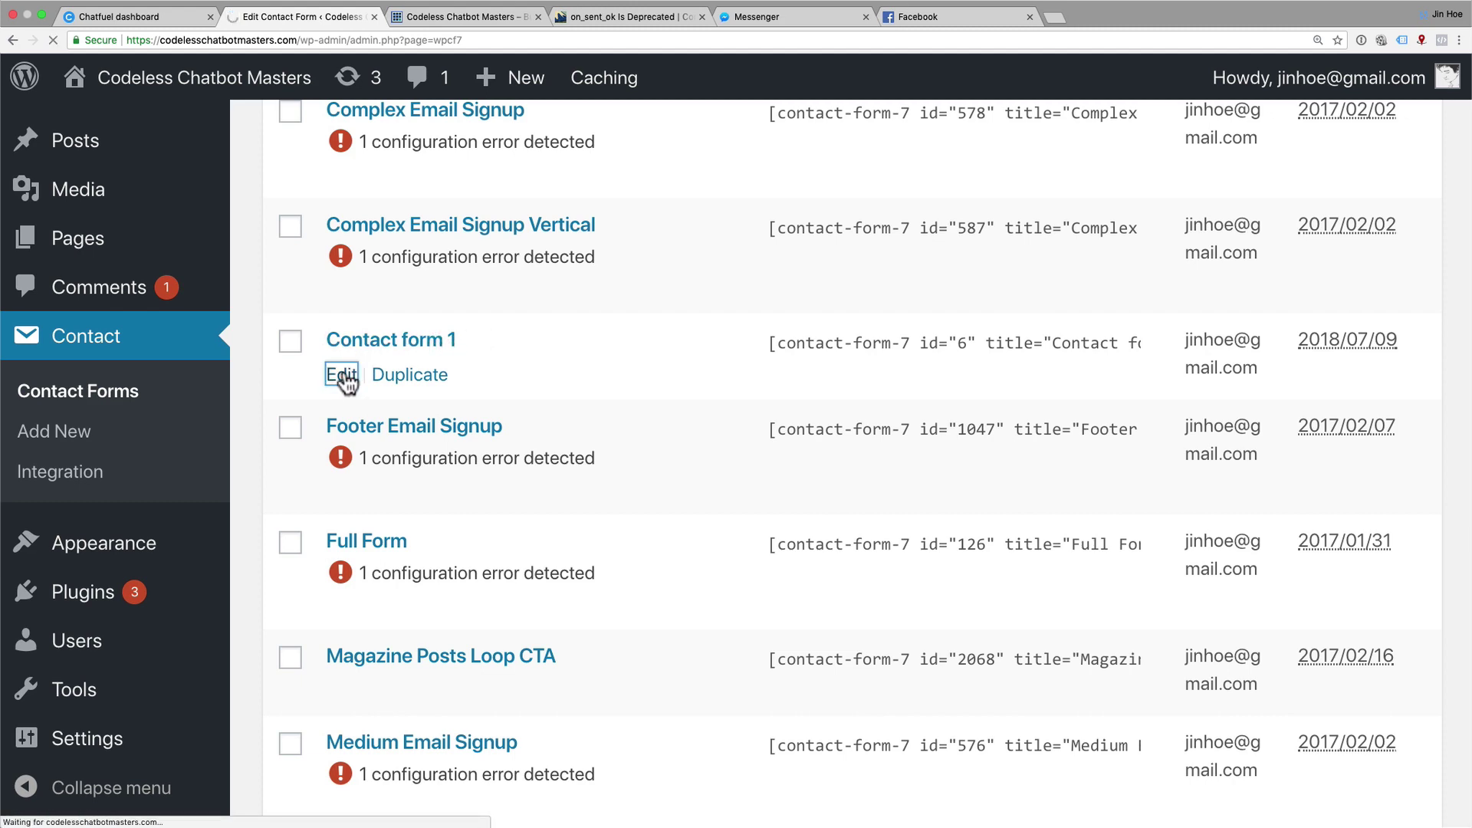
pyautogui.scroll(-5, 653, 484)
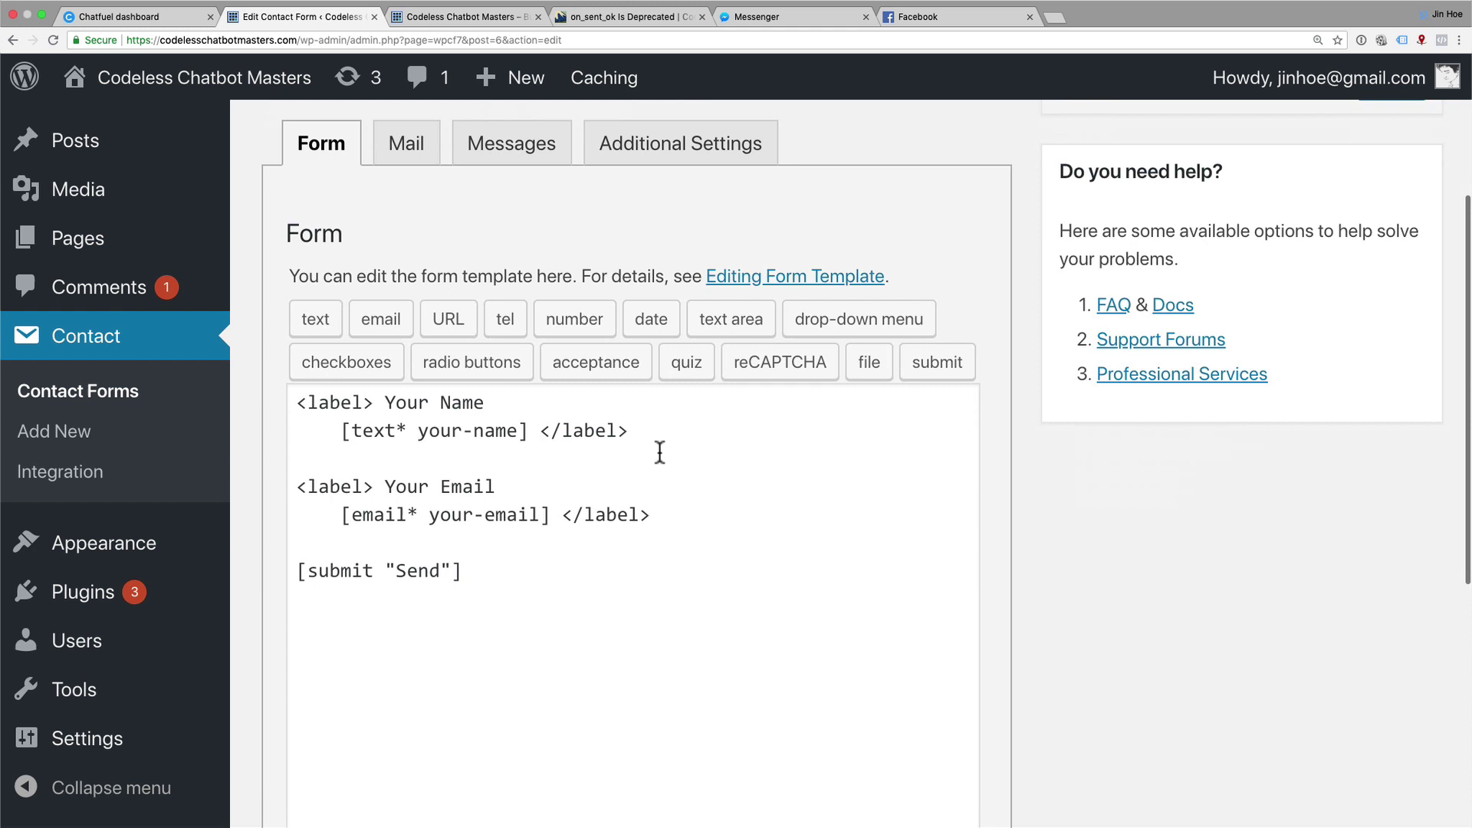
pyautogui.click(381, 462)
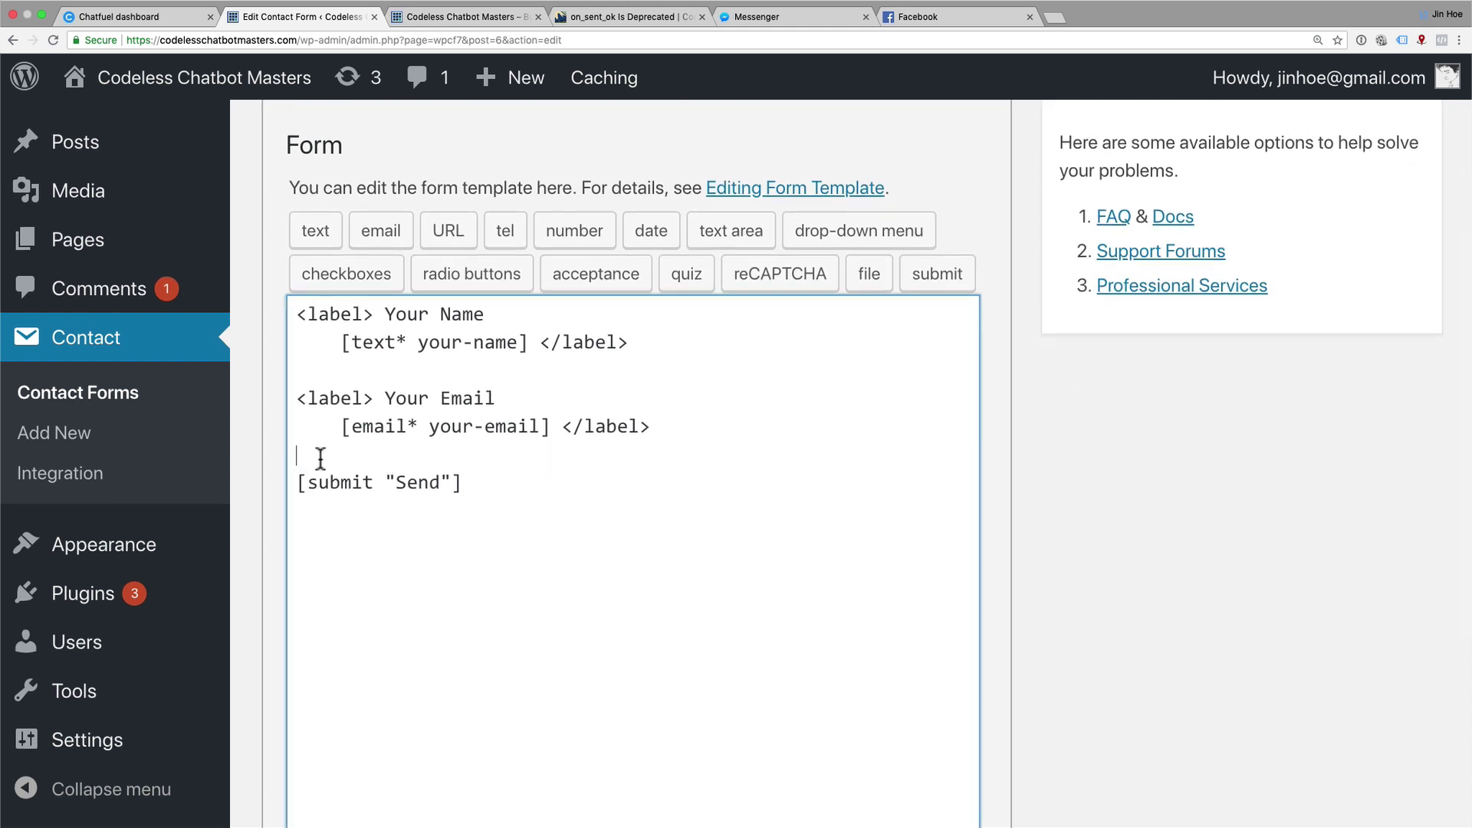
pyautogui.press('Return')
pyautogui.press('Return')
pyautogui.press('Up')
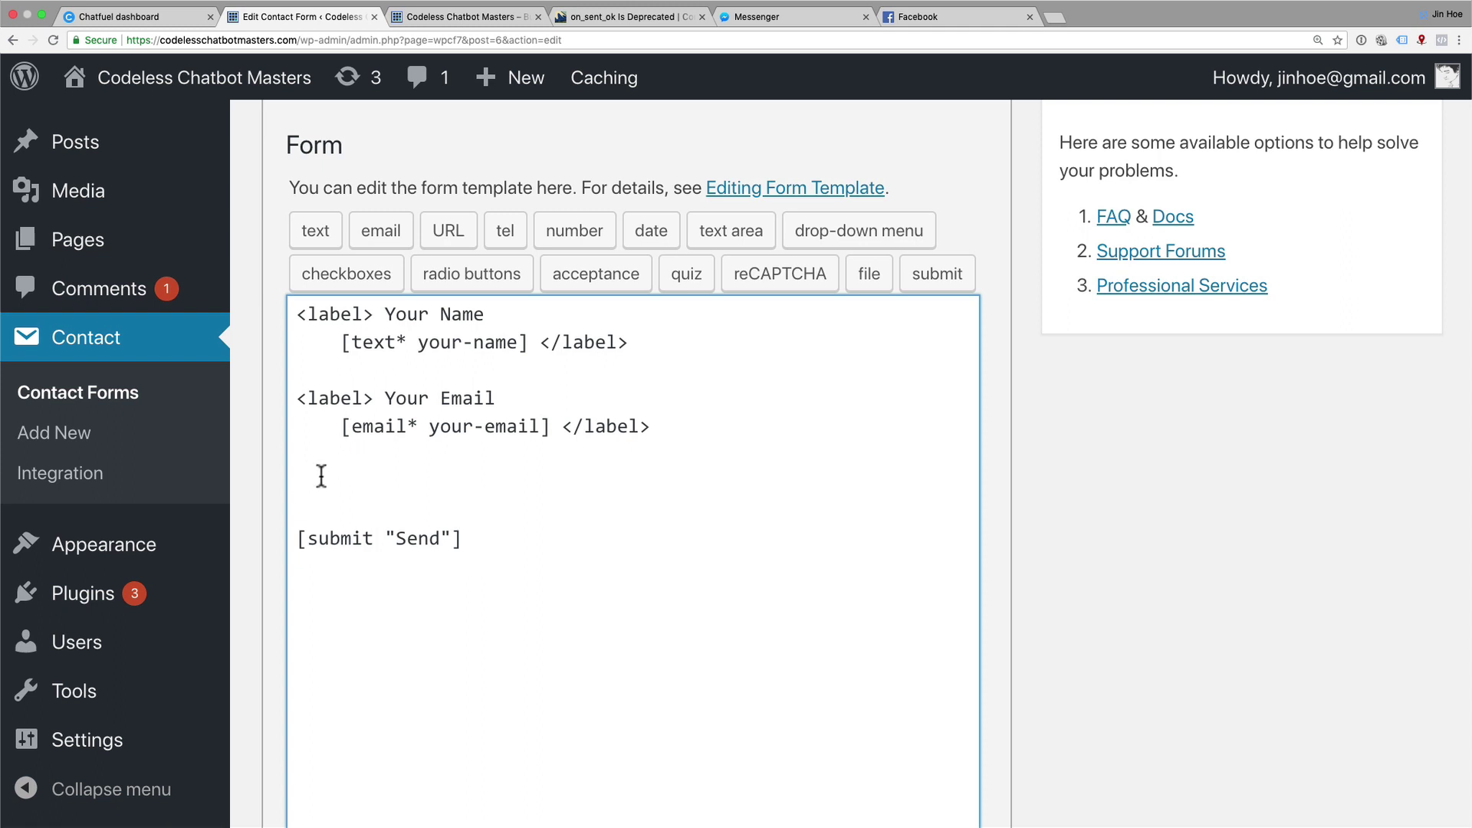
# Copy the checkbox plugin's HTML code from the Chatfuel generator.
pyautogui.click(162, 18)
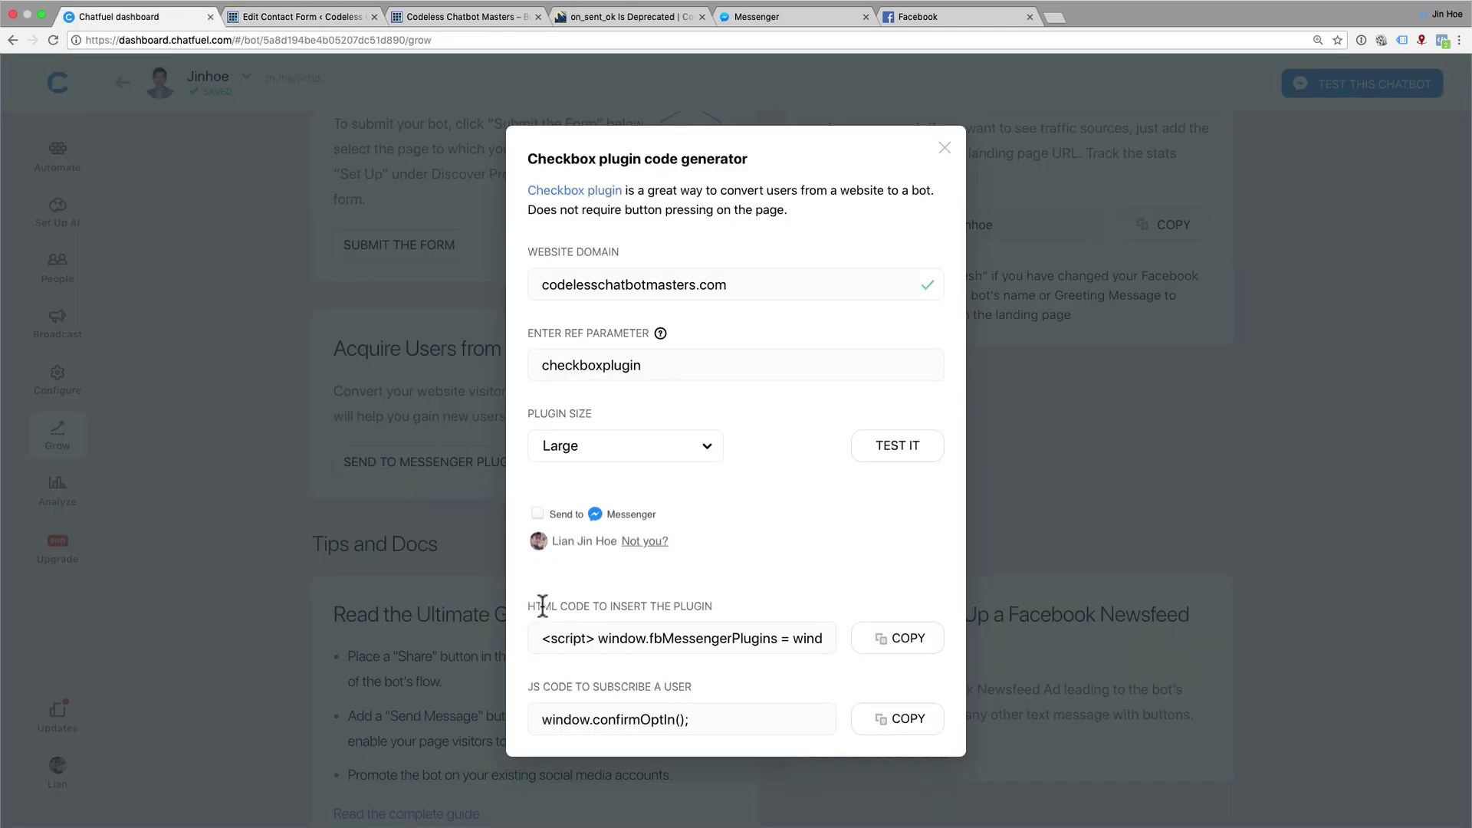
pyautogui.moveTo(528, 606); pyautogui.dragTo(715, 610)
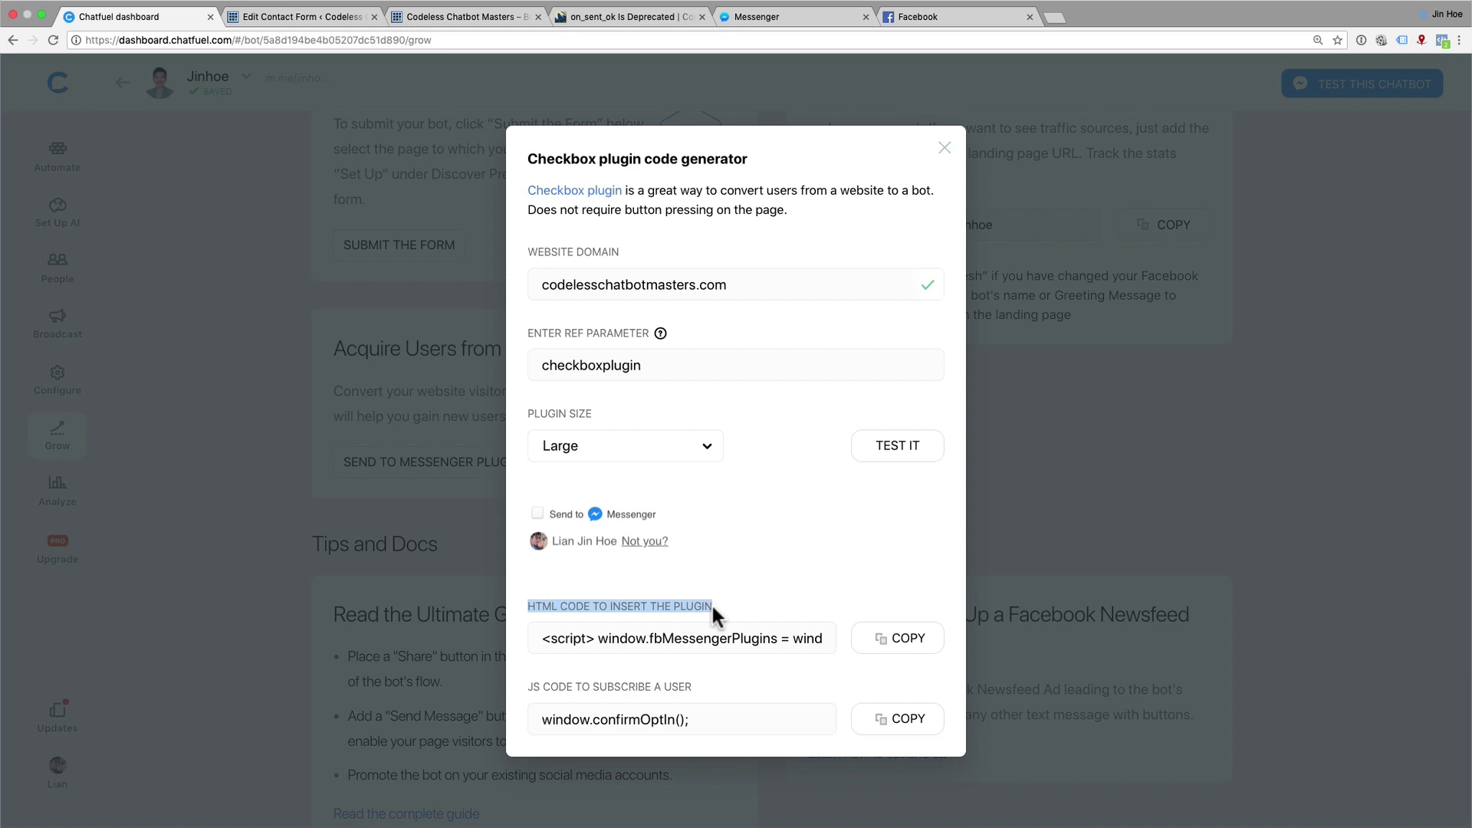
pyautogui.click(900, 644)
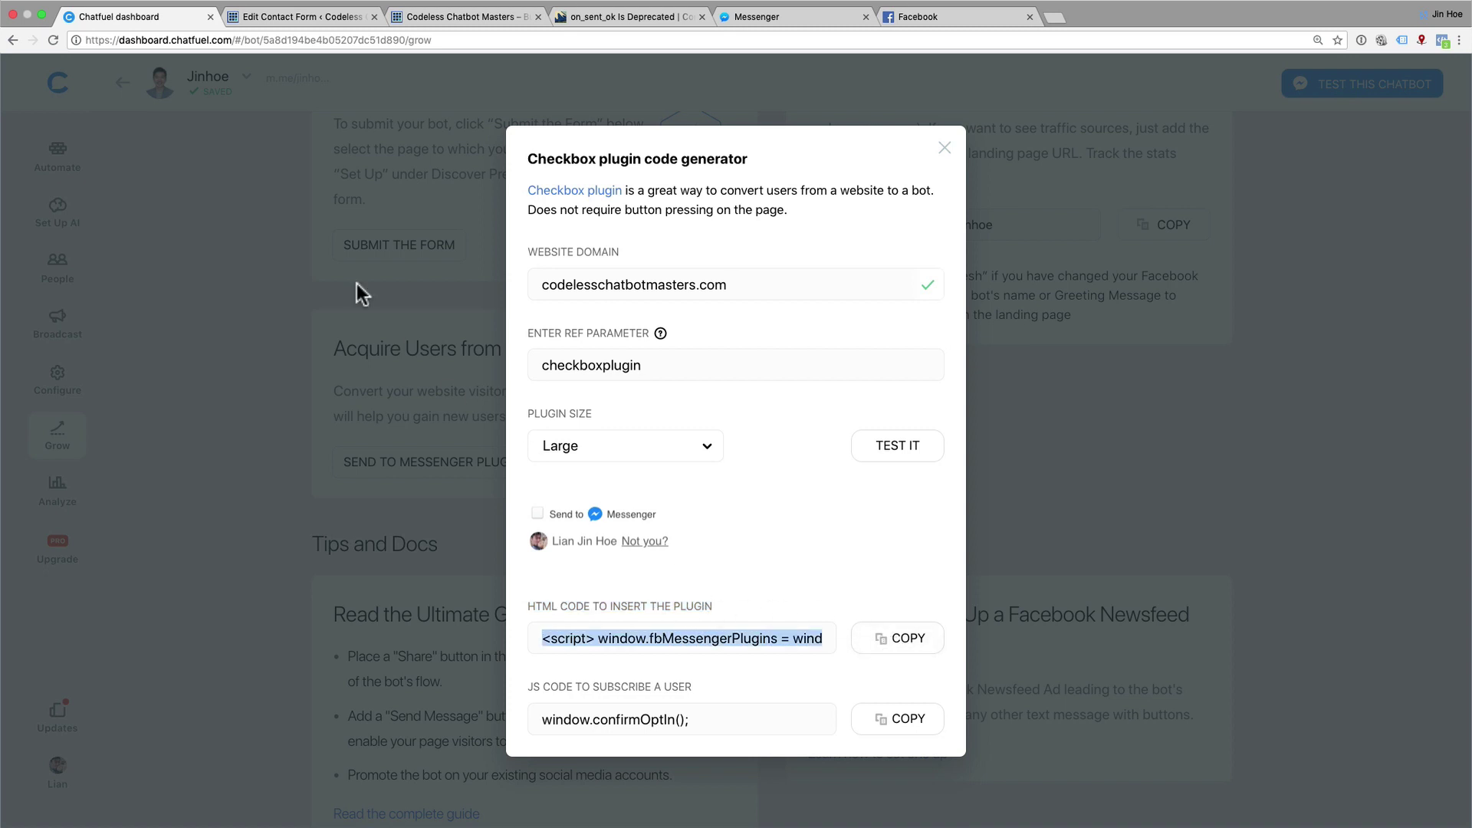
pyautogui.click(312, 16)
# Paste the Messenger plugin code above the submit tag and save Contact form 1.
pyautogui.moveTo(339, 447); pyautogui.dragTo(300, 482)
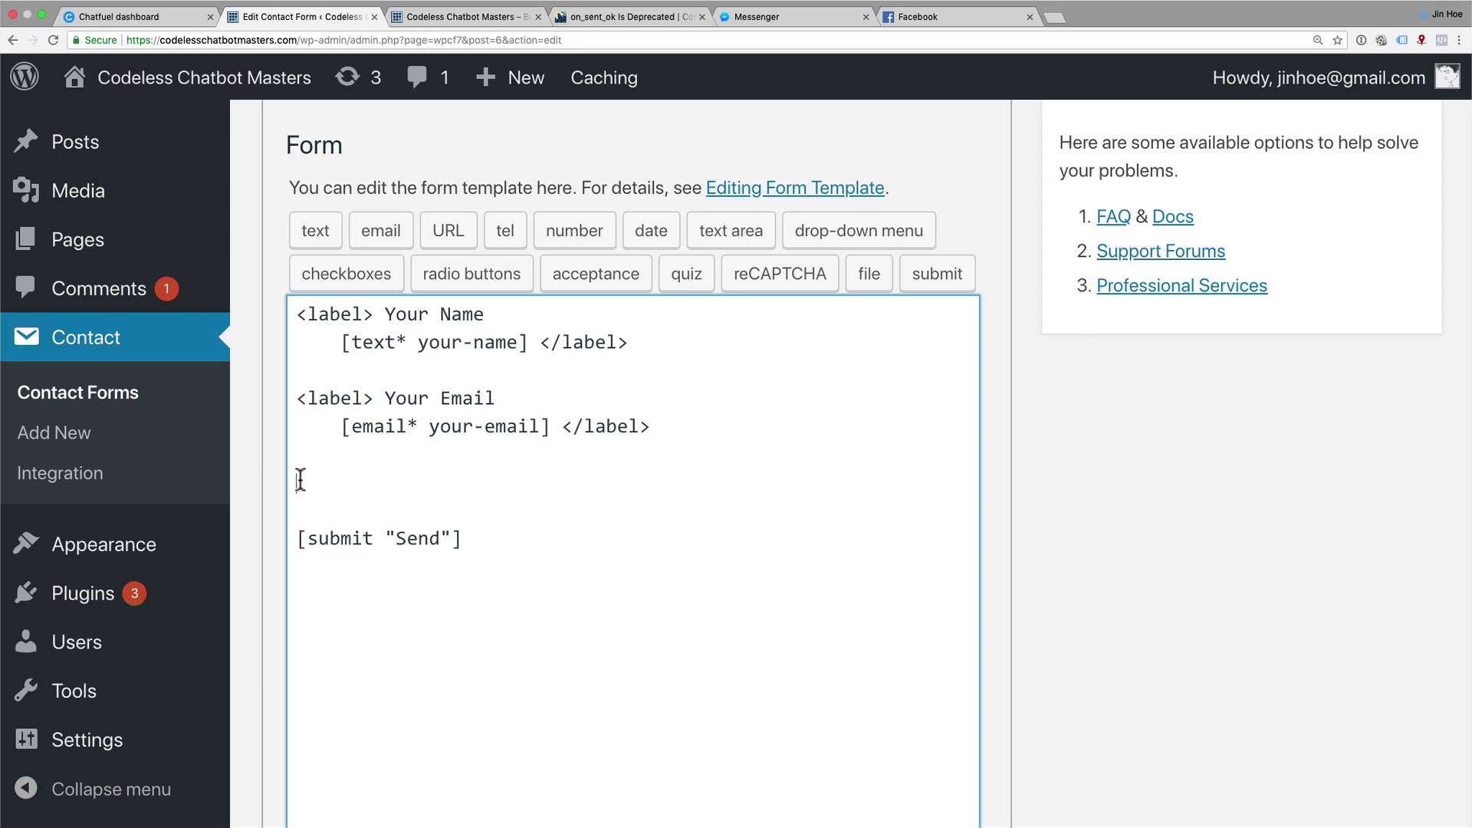
pyautogui.click(302, 482)
pyautogui.press('super+v')
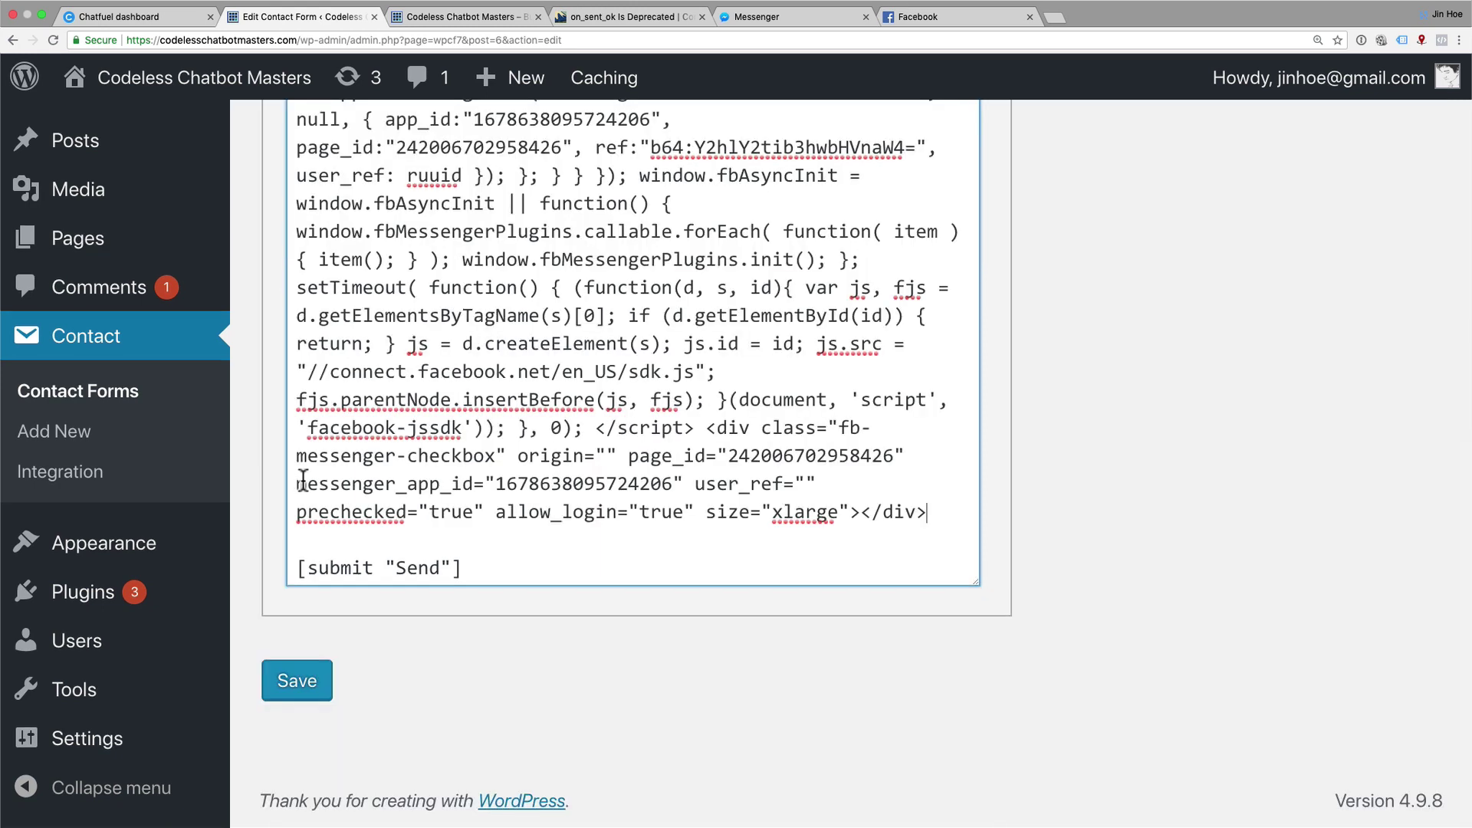
pyautogui.scroll(5, 396, 472)
pyautogui.scroll(2, 395, 471)
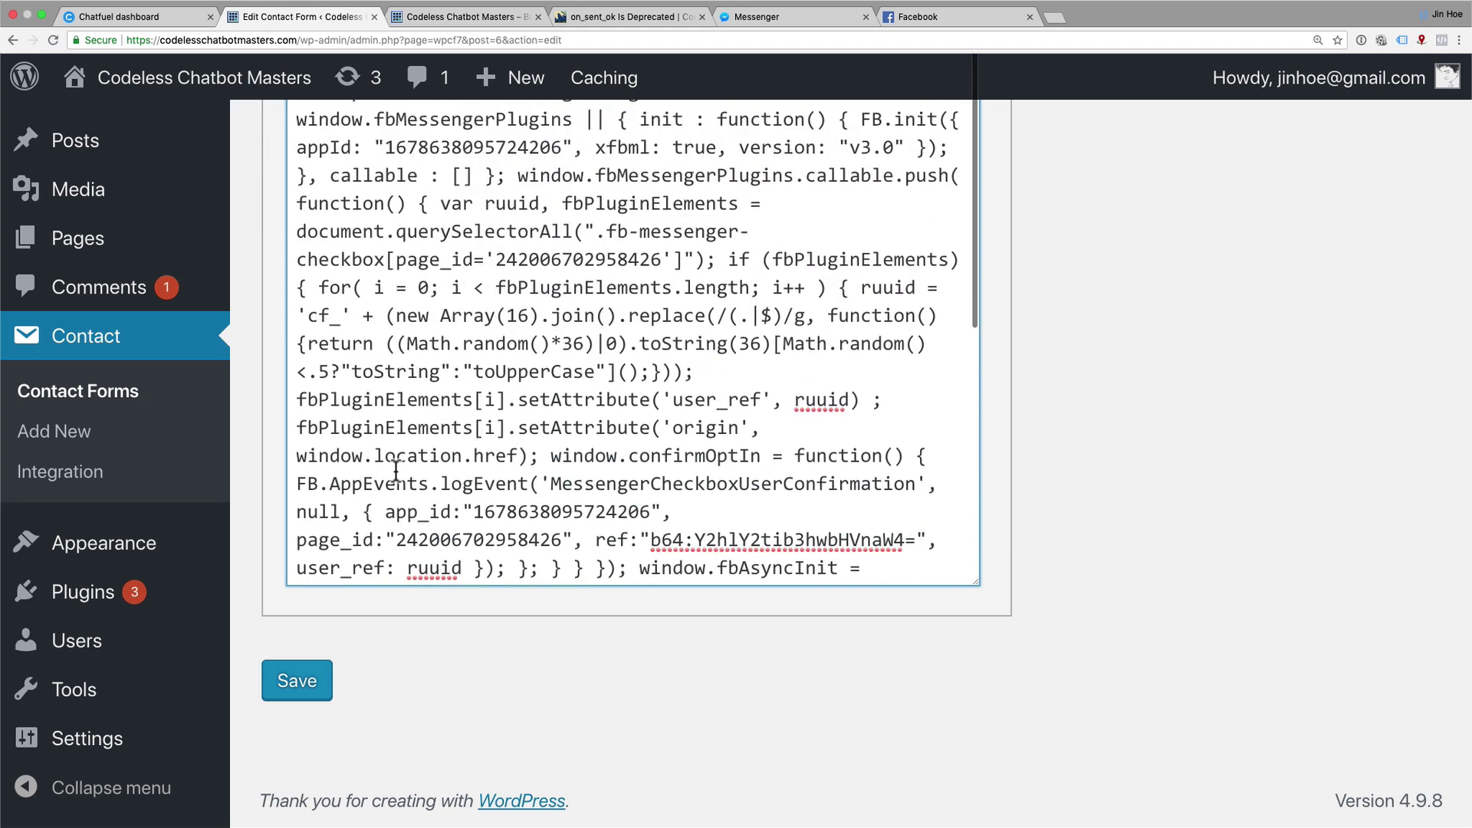
pyautogui.scroll(3, 395, 472)
pyautogui.scroll(2, 492, 342)
pyautogui.scroll(1, 487, 296)
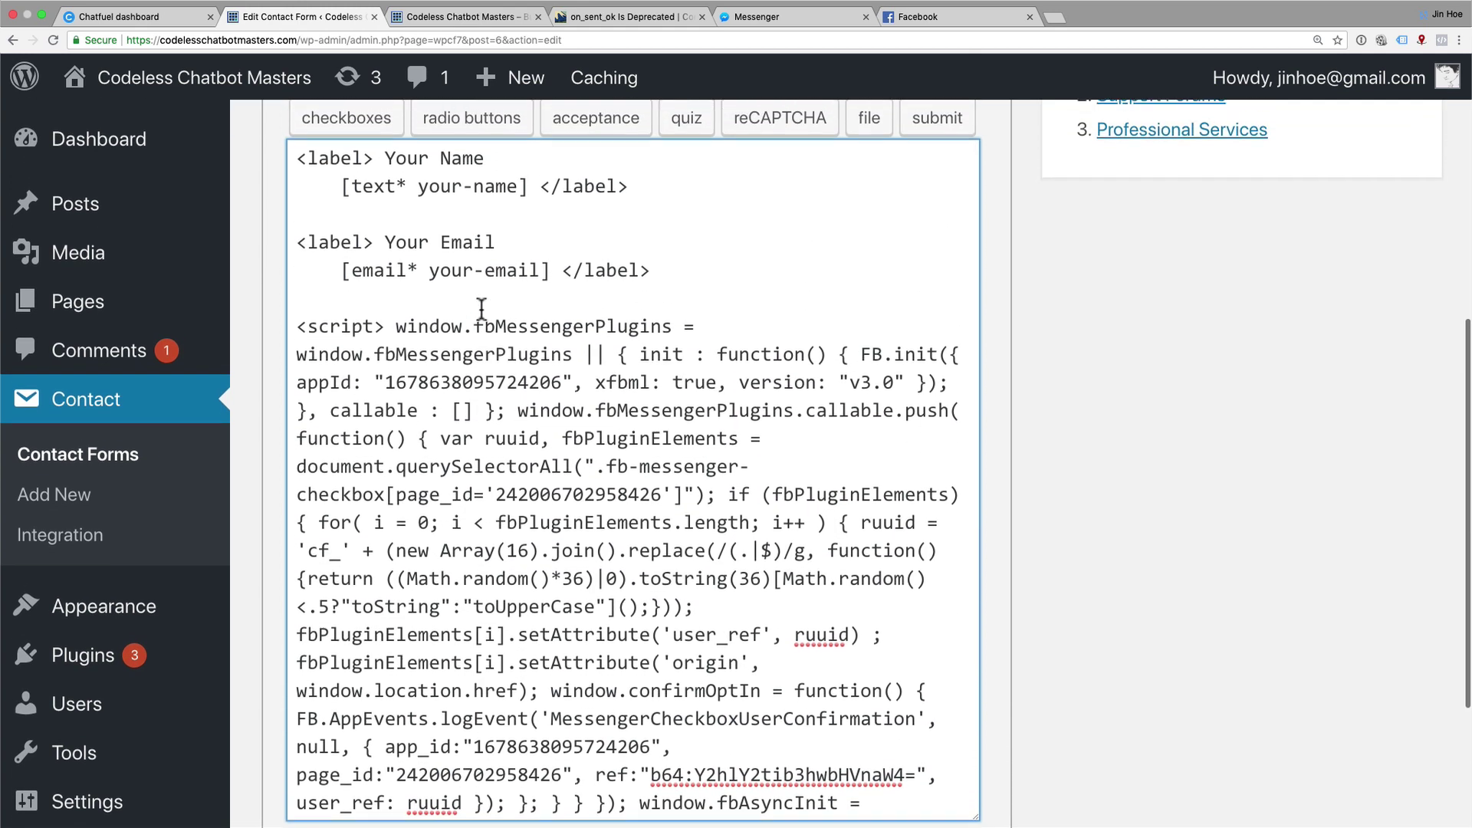
pyautogui.scroll(-1, 481, 309)
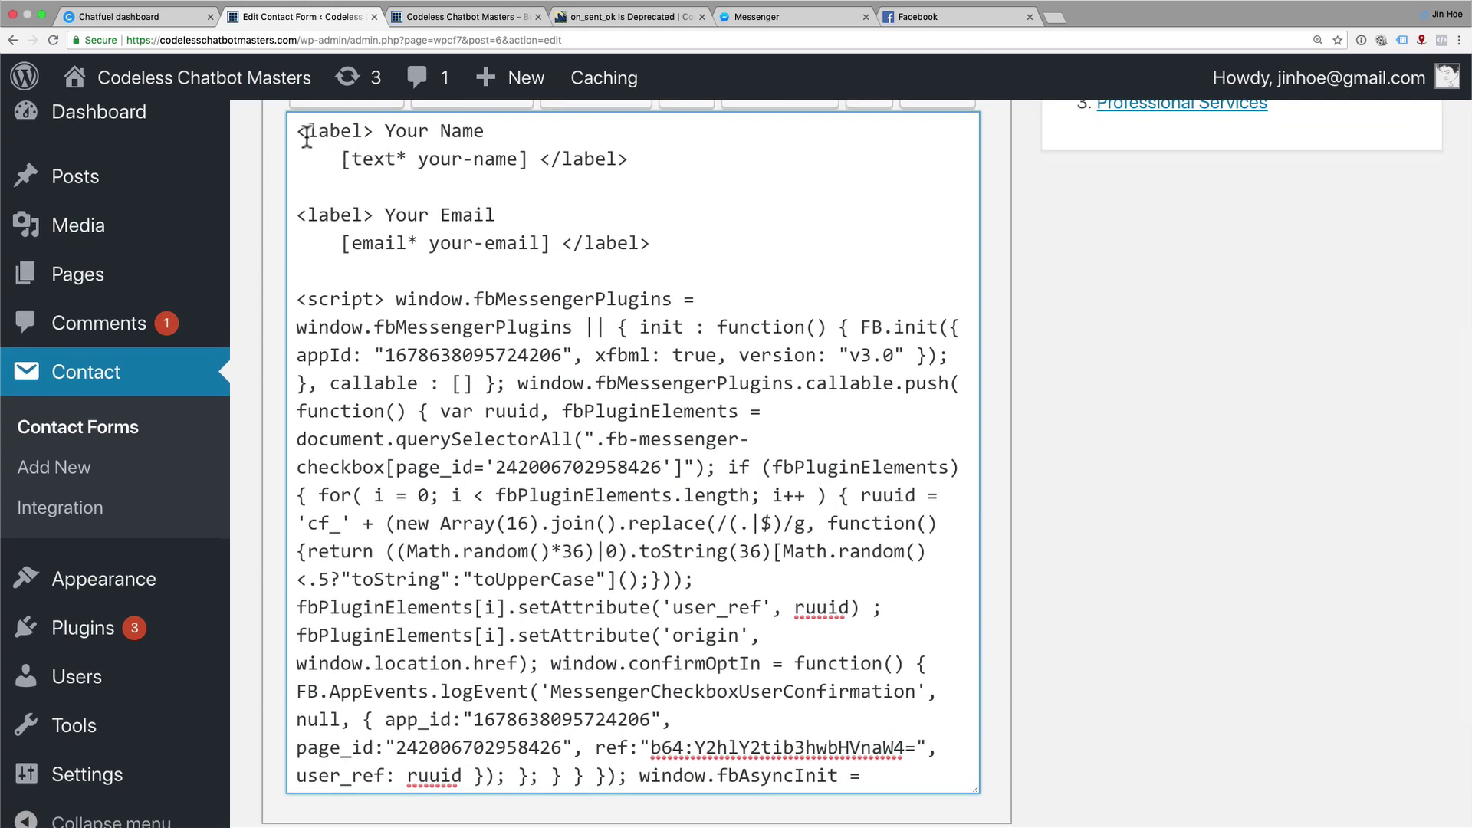
pyautogui.moveTo(297, 298); pyautogui.dragTo(713, 739)
pyautogui.scroll(-3, 714, 737)
pyautogui.scroll(-3, 714, 737)
pyautogui.scroll(-1, 614, 759)
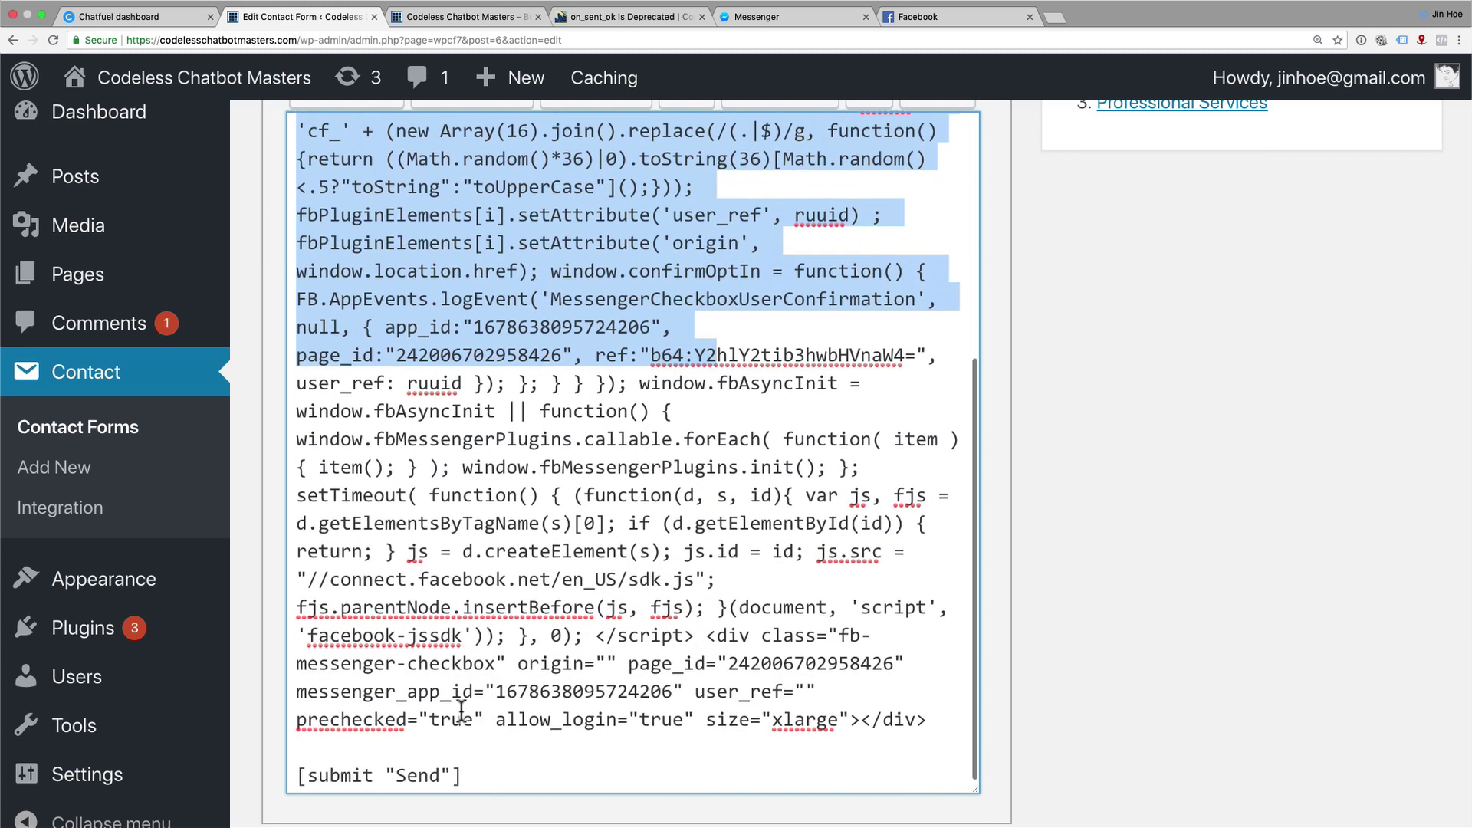
pyautogui.click(345, 751)
pyautogui.scroll(-2, 1082, 589)
pyautogui.scroll(-2, 1089, 593)
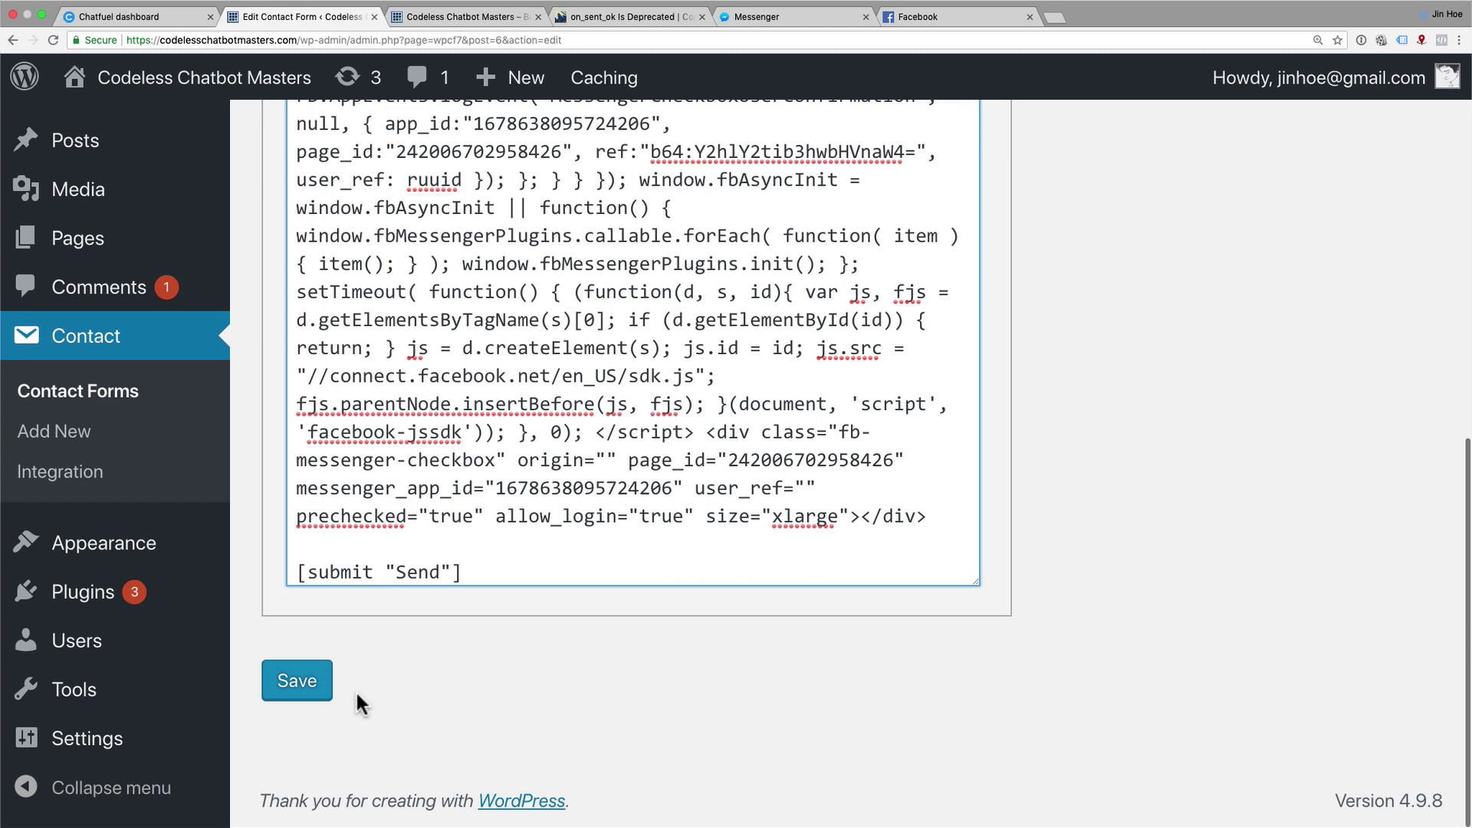
pyautogui.click(297, 683)
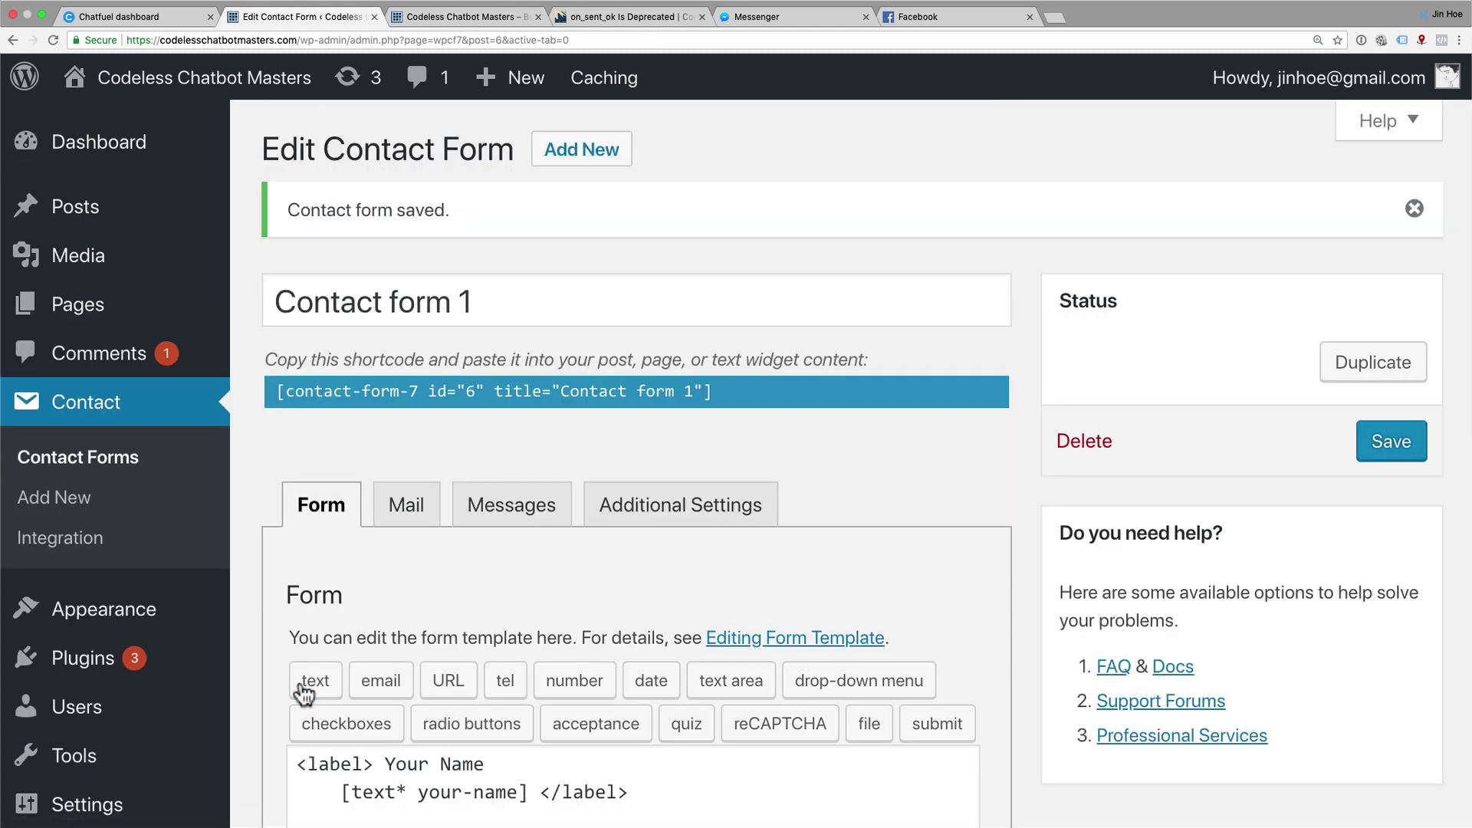
# Copy the contact-form-7 shortcode and go to the Pages list.
pyautogui.click(383, 391)
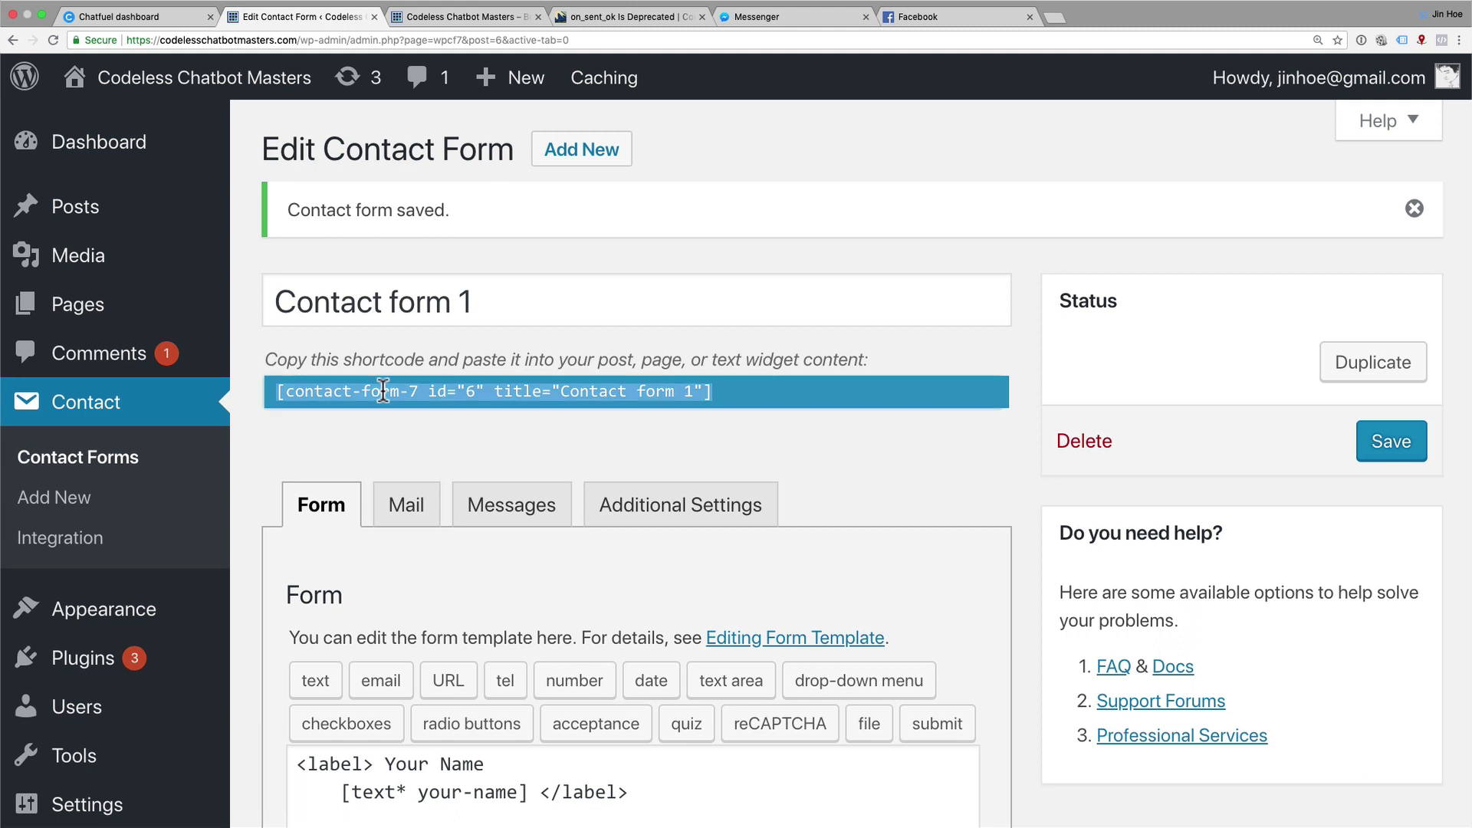
pyautogui.click(383, 411)
pyautogui.moveTo(77, 303)
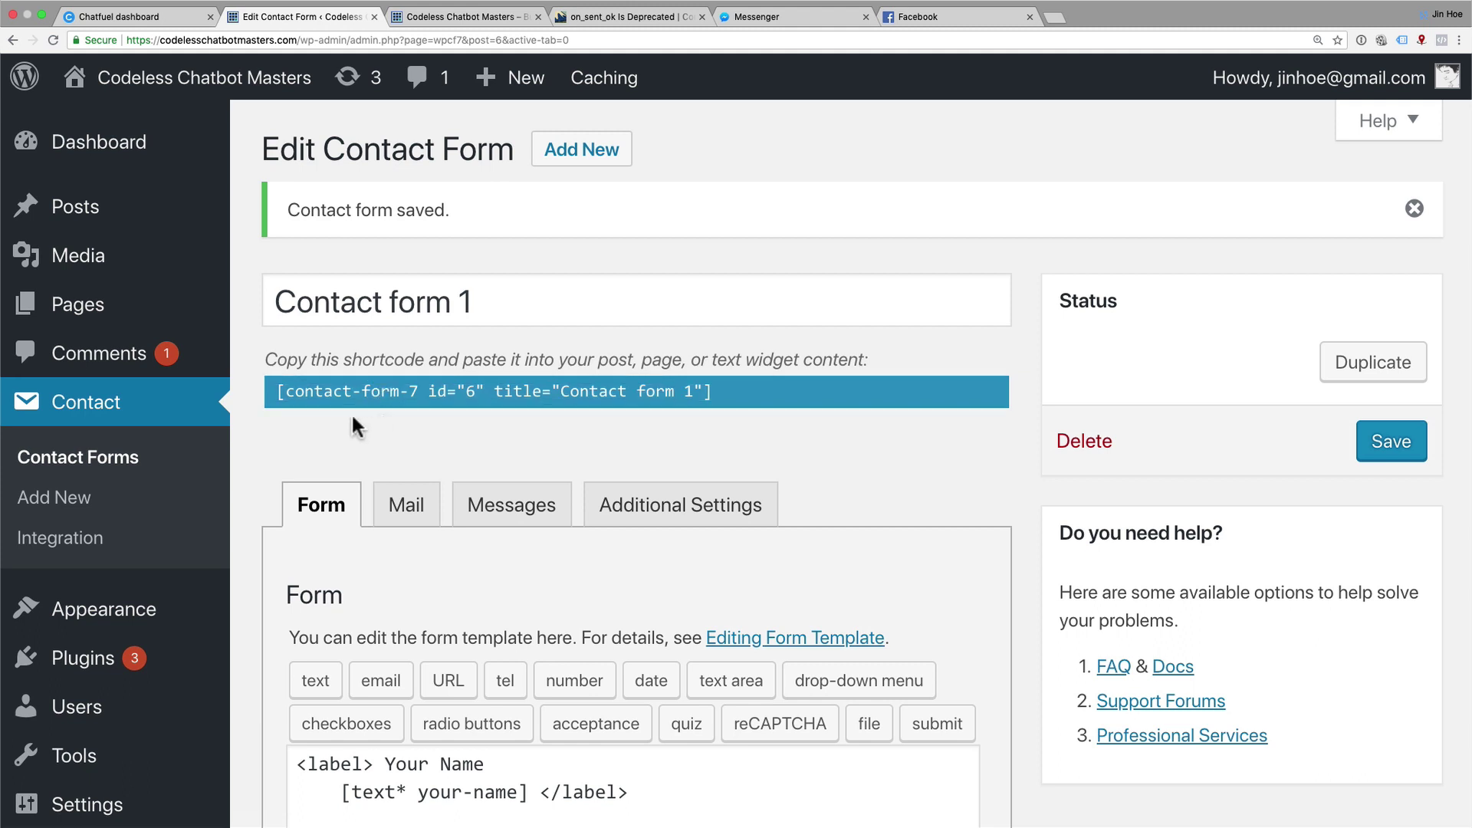
pyautogui.click(288, 313)
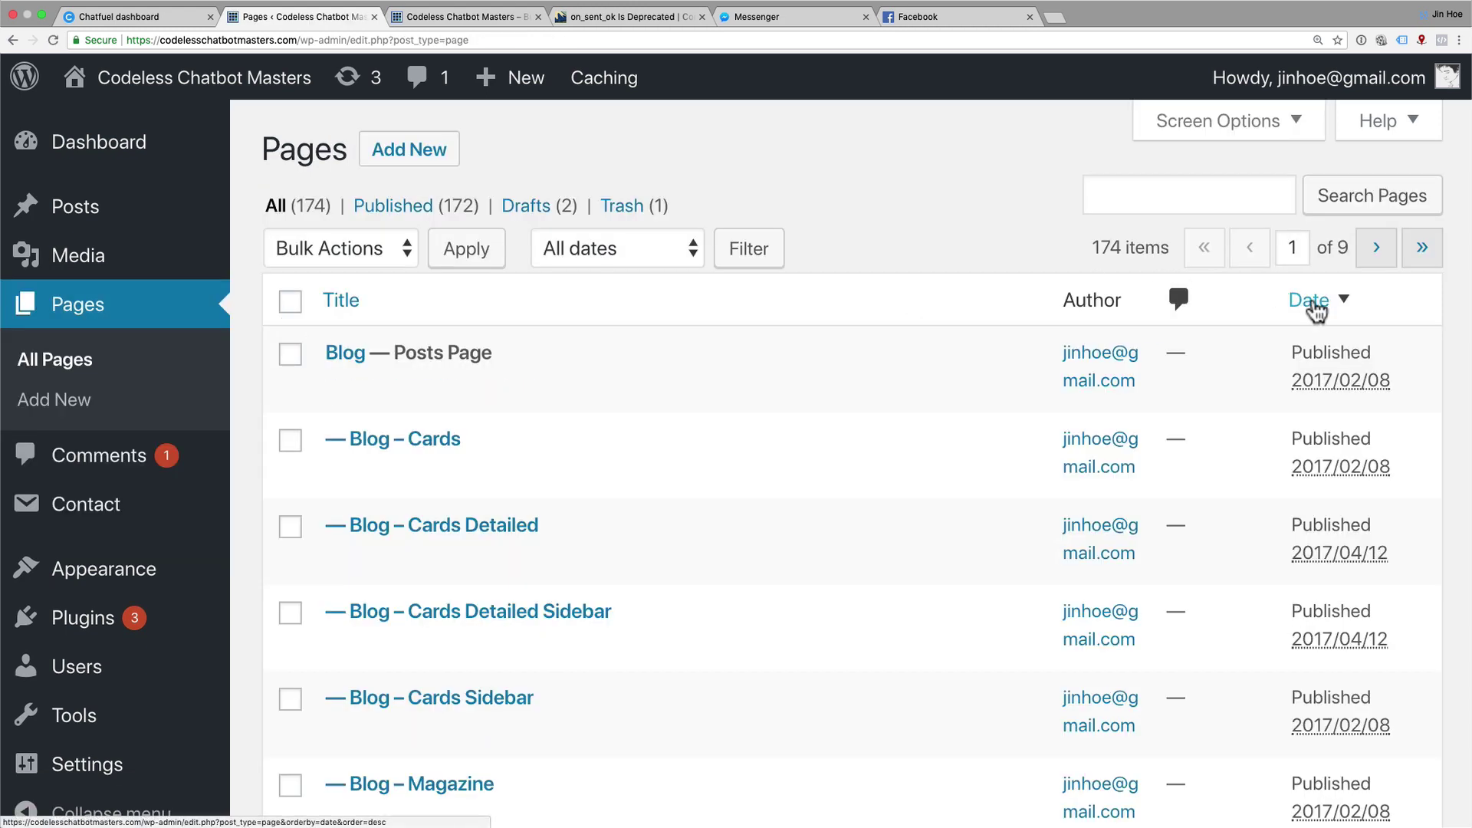
# Paste the shortcode into 'Test Page: Checkbox Plugin' content and update the page.
pyautogui.click(1309, 300)
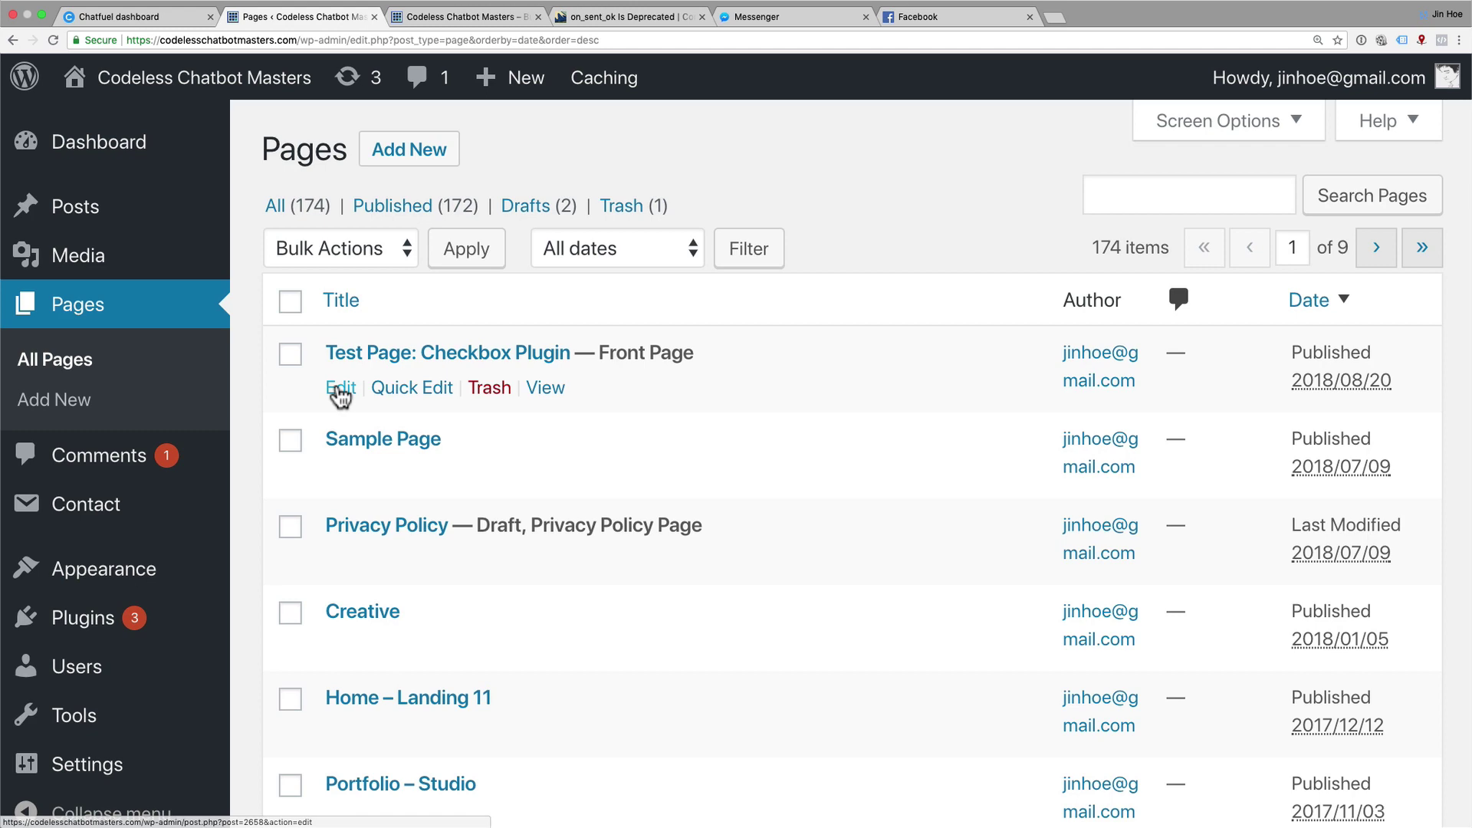
pyautogui.click(339, 390)
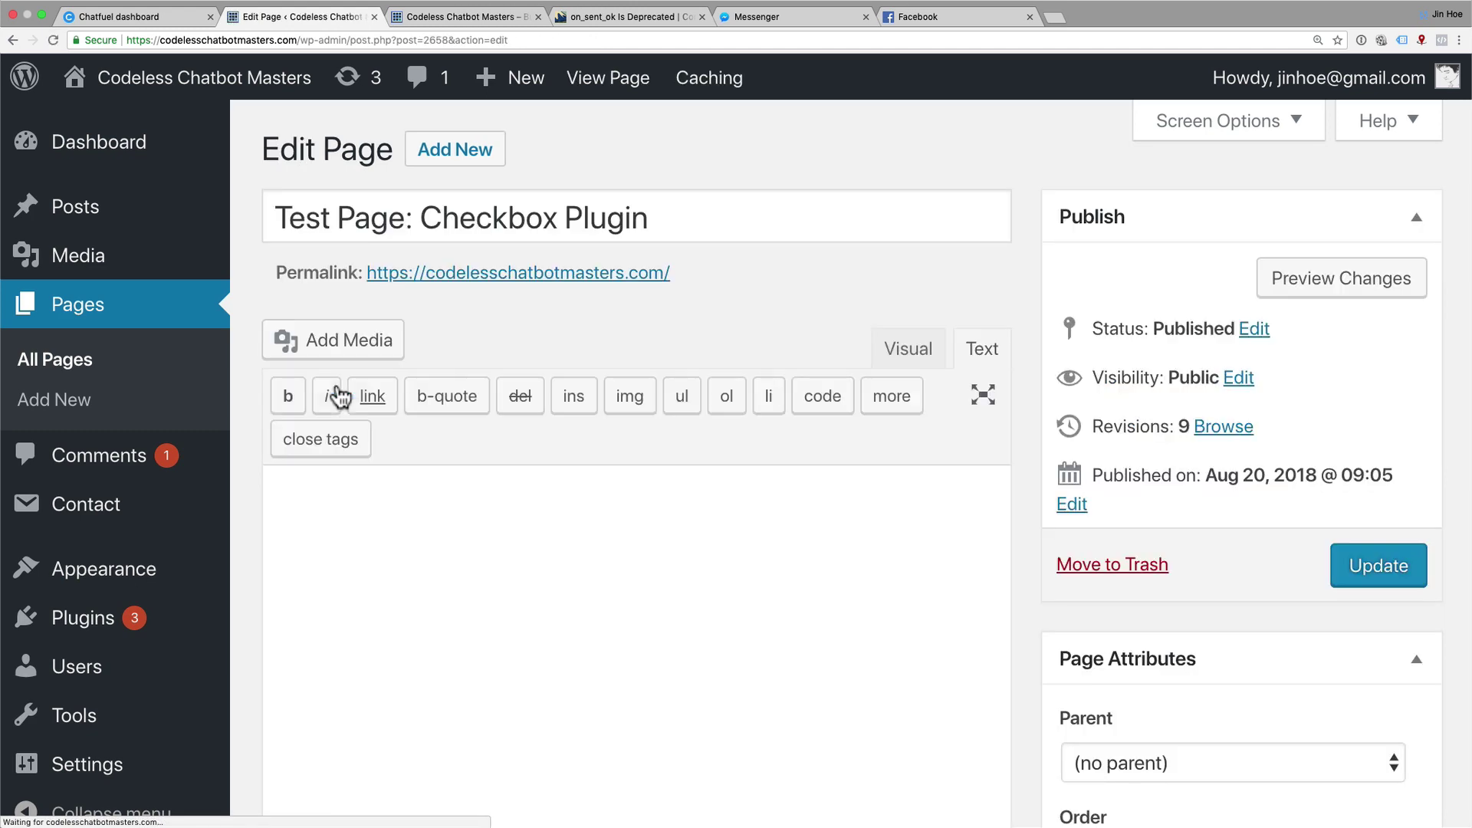
pyautogui.click(457, 533)
pyautogui.write('[contact-form-7 id="6" title="Contact form 1"]')
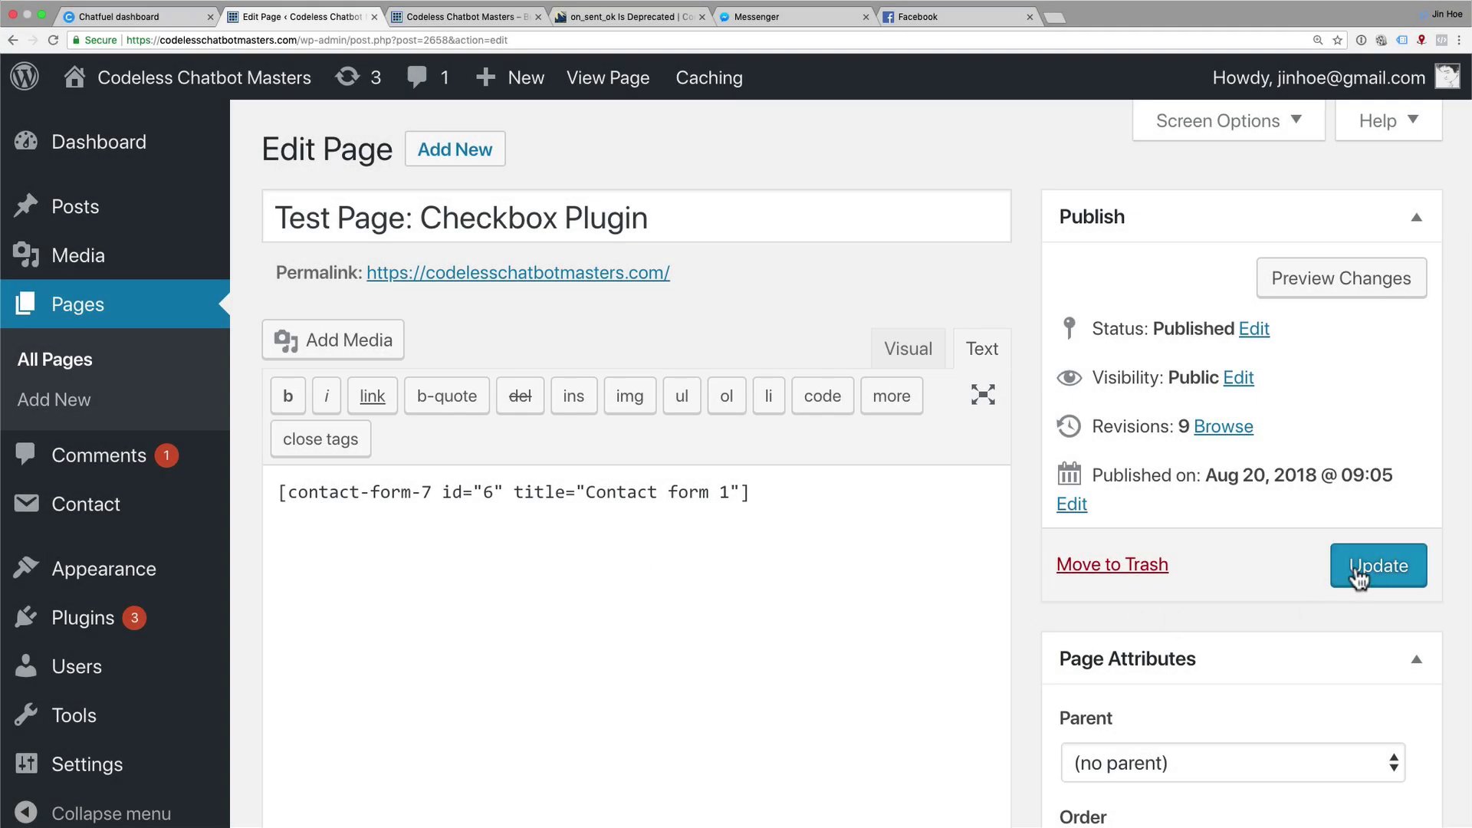
pyautogui.click(1358, 573)
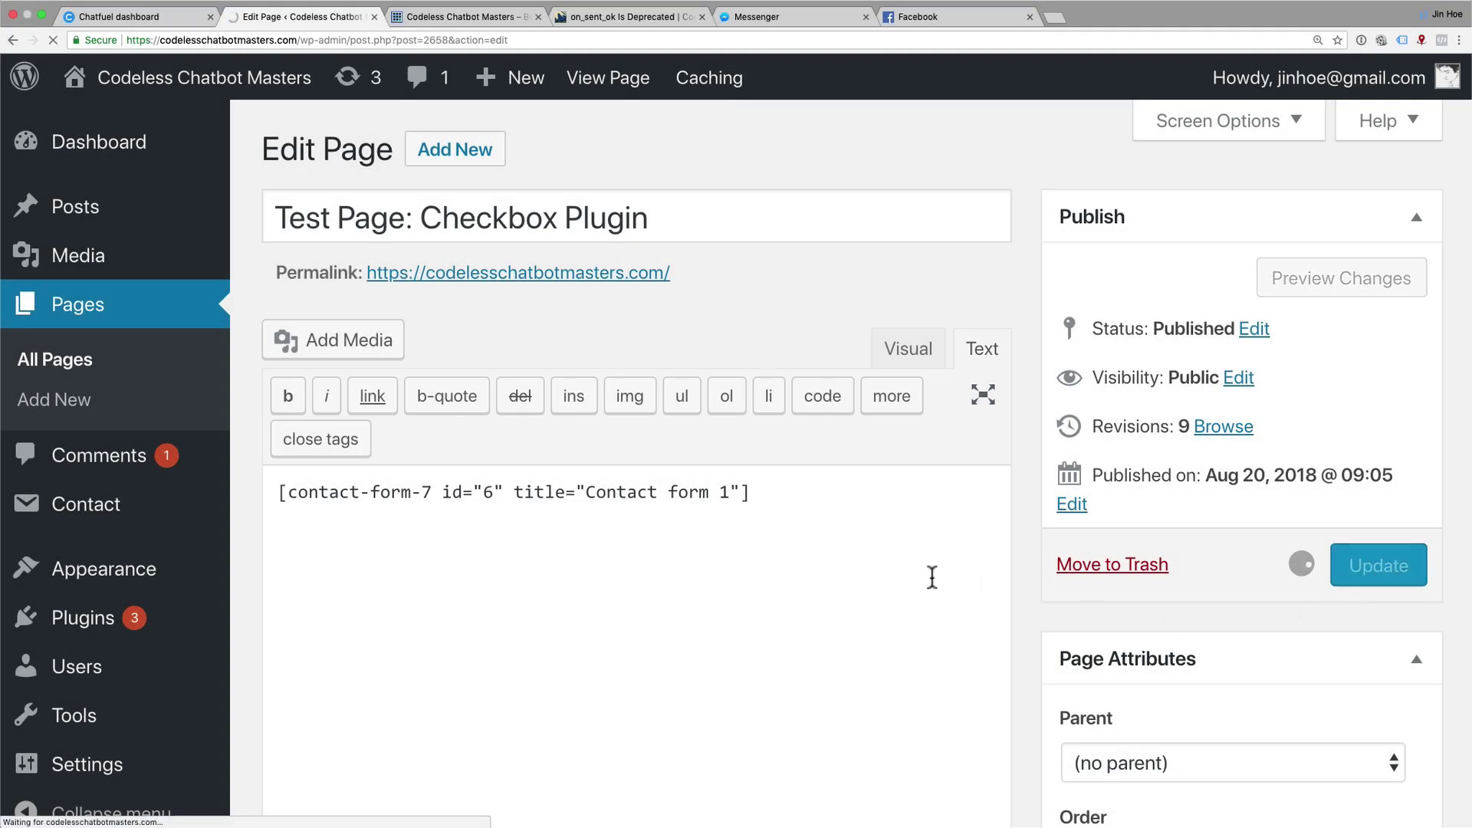
pyautogui.scroll(-2, 956, 627)
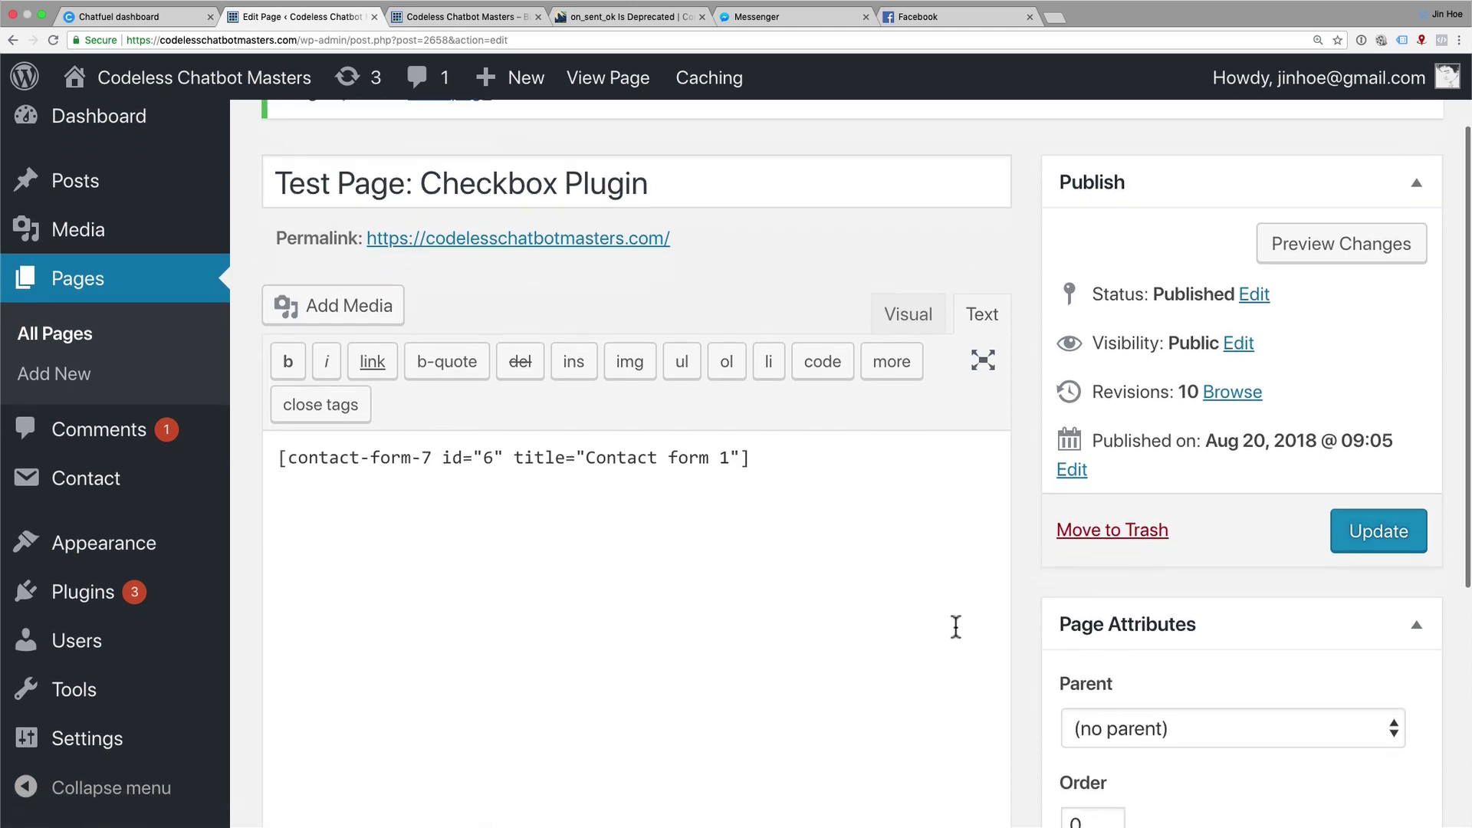
pyautogui.scroll(-1, 957, 628)
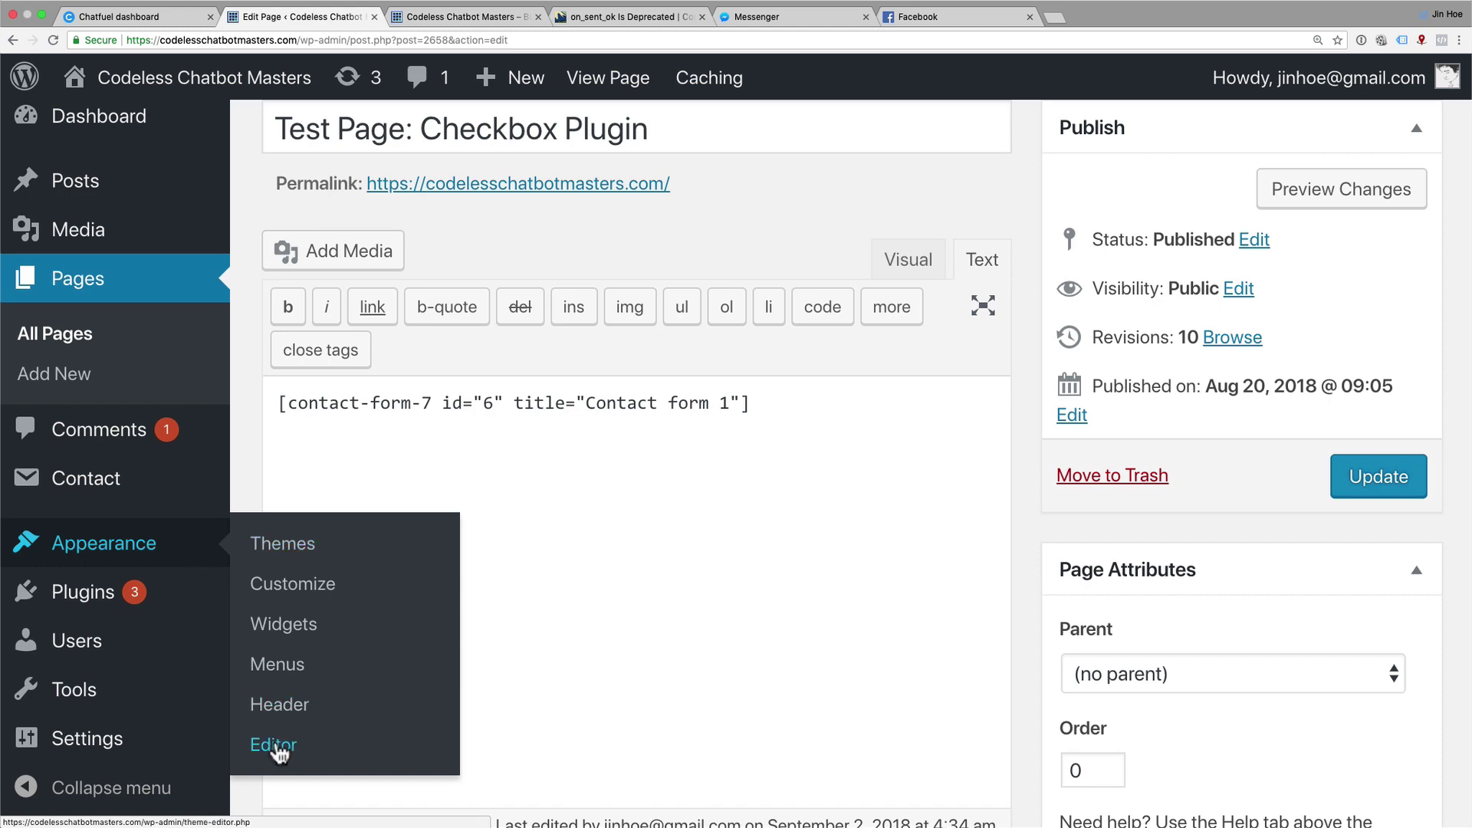
# Open functions.php in Appearance > Editor and place the cursor on its last line.
pyautogui.click(277, 748)
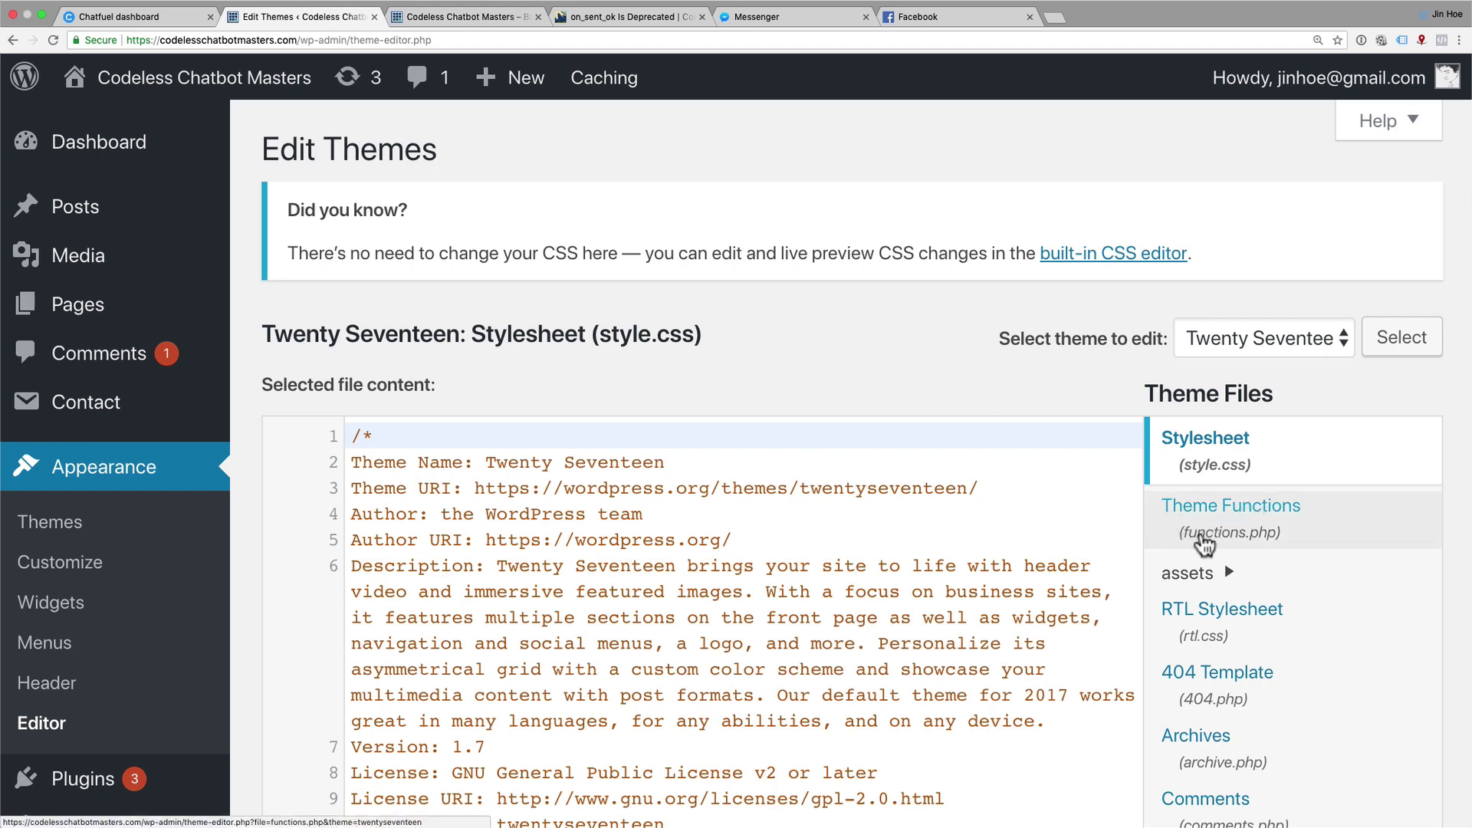
pyautogui.click(1205, 543)
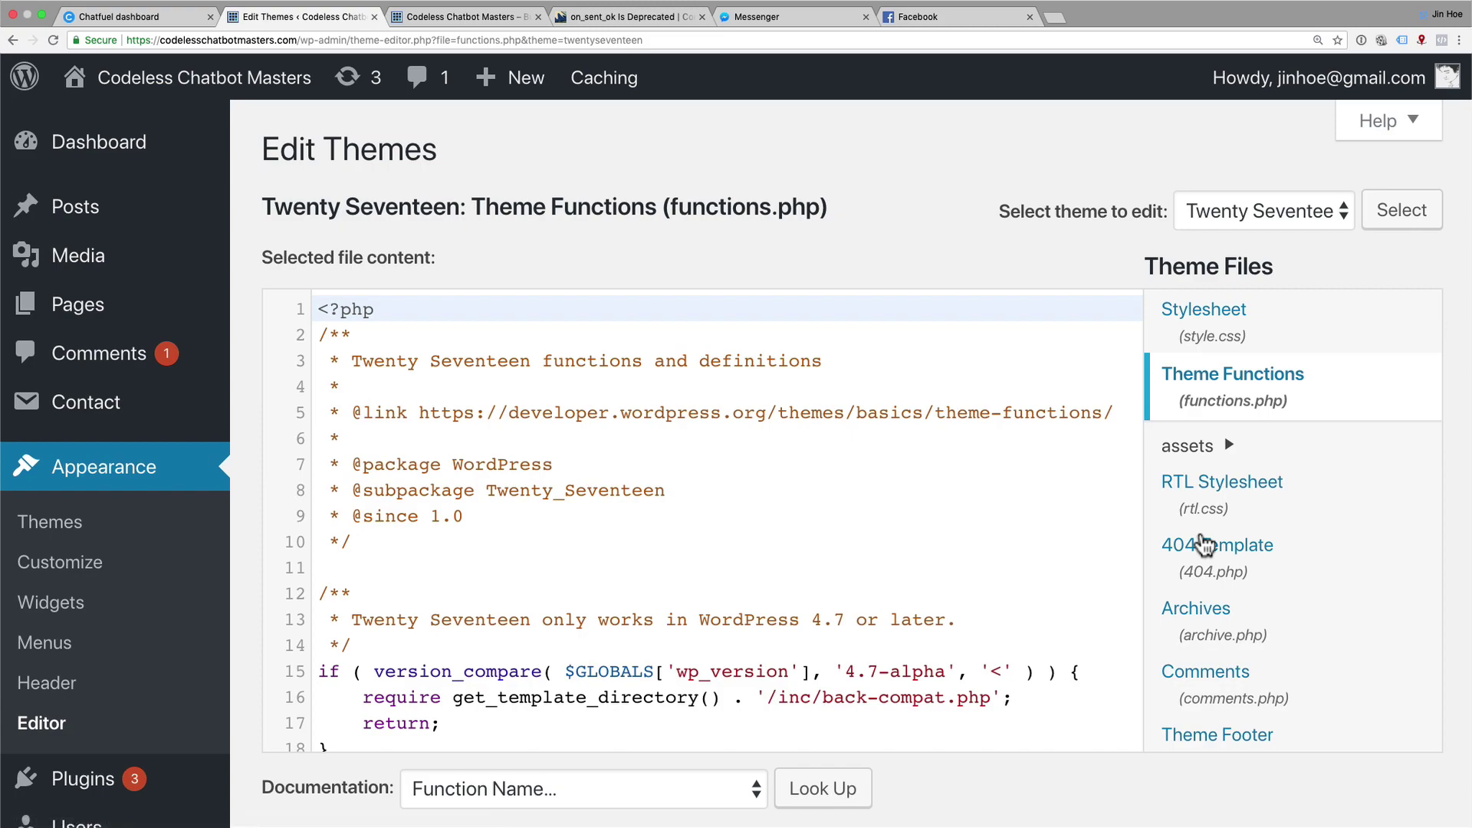
pyautogui.scroll(-2, 610, 493)
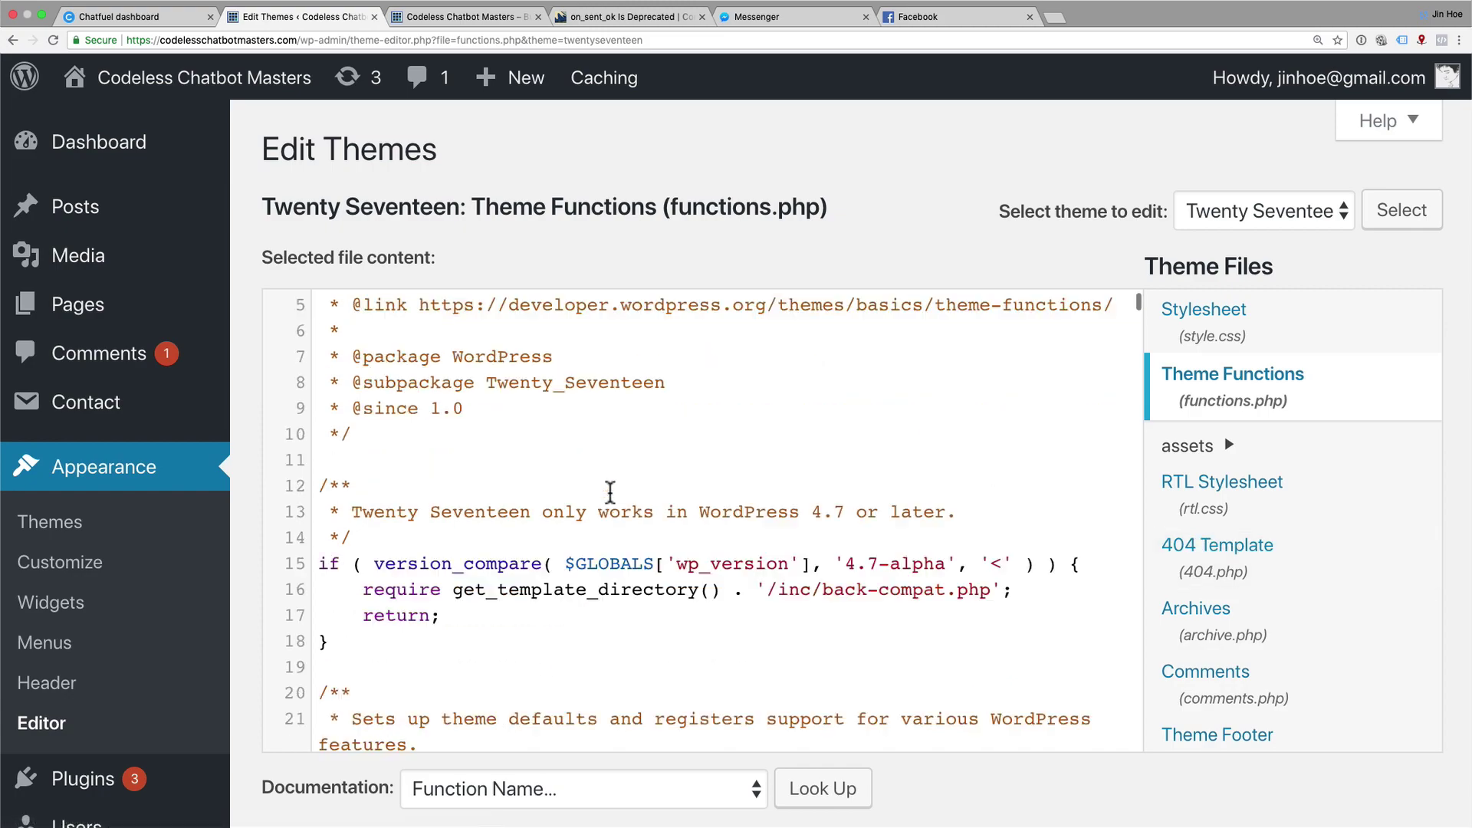
pyautogui.scroll(-20, 610, 492)
pyautogui.scroll(-20, 610, 493)
pyautogui.scroll(-20, 610, 493)
pyautogui.scroll(-20, 609, 492)
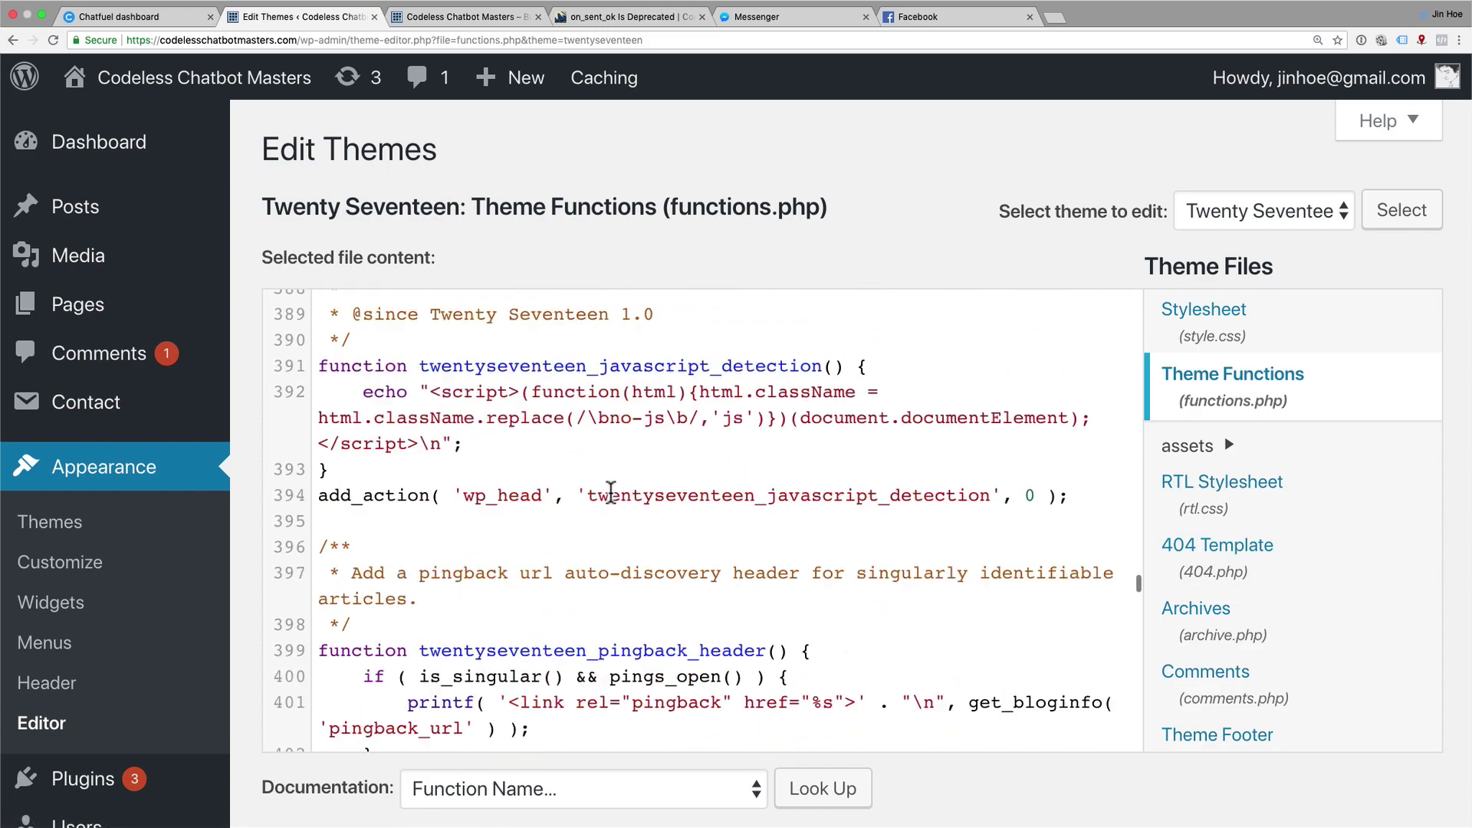
pyautogui.scroll(-12, 609, 493)
pyautogui.scroll(-20, 610, 493)
pyautogui.scroll(-12, 610, 492)
pyautogui.scroll(-3, 610, 492)
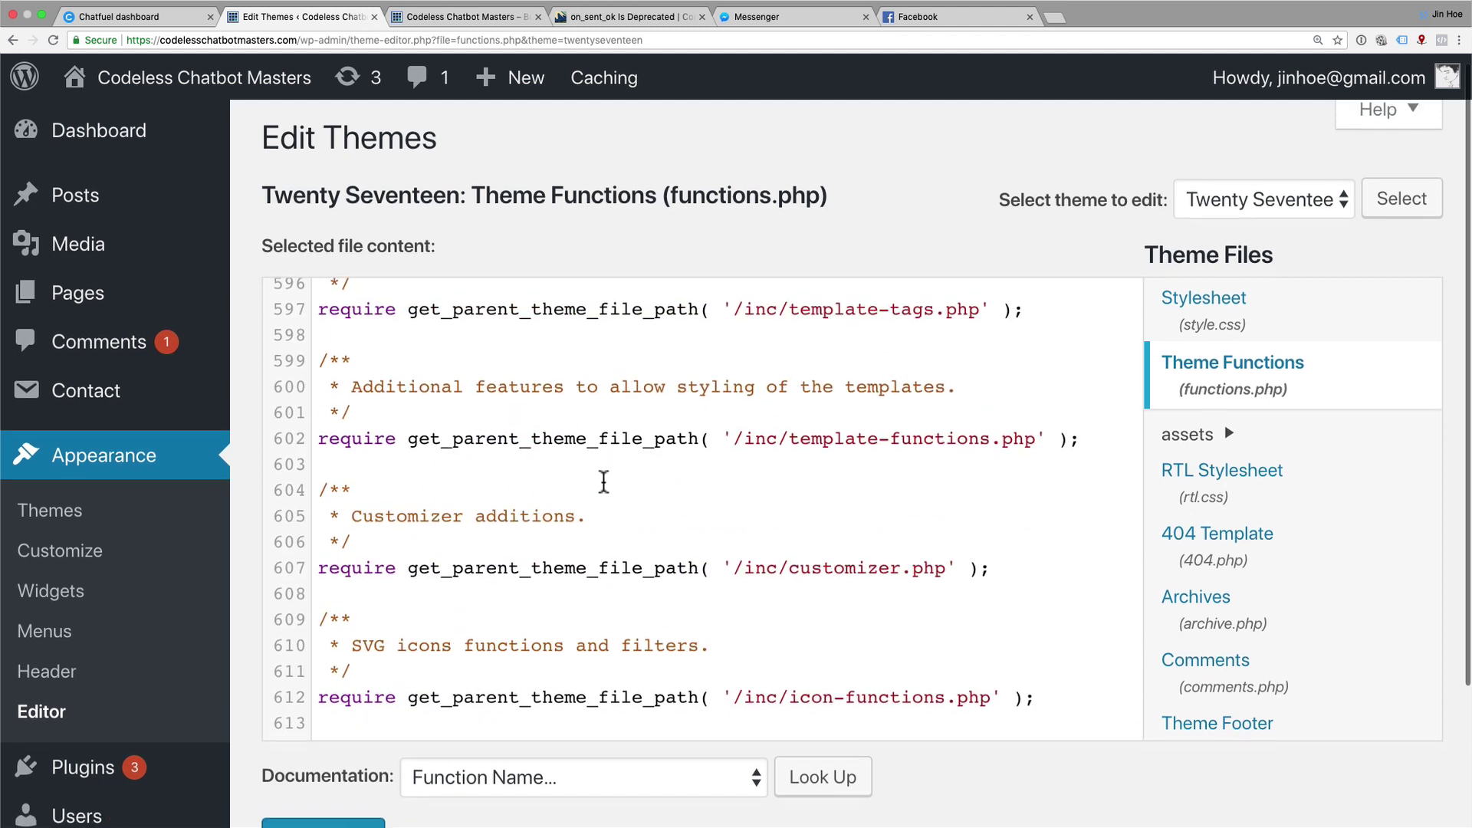
pyautogui.click(367, 707)
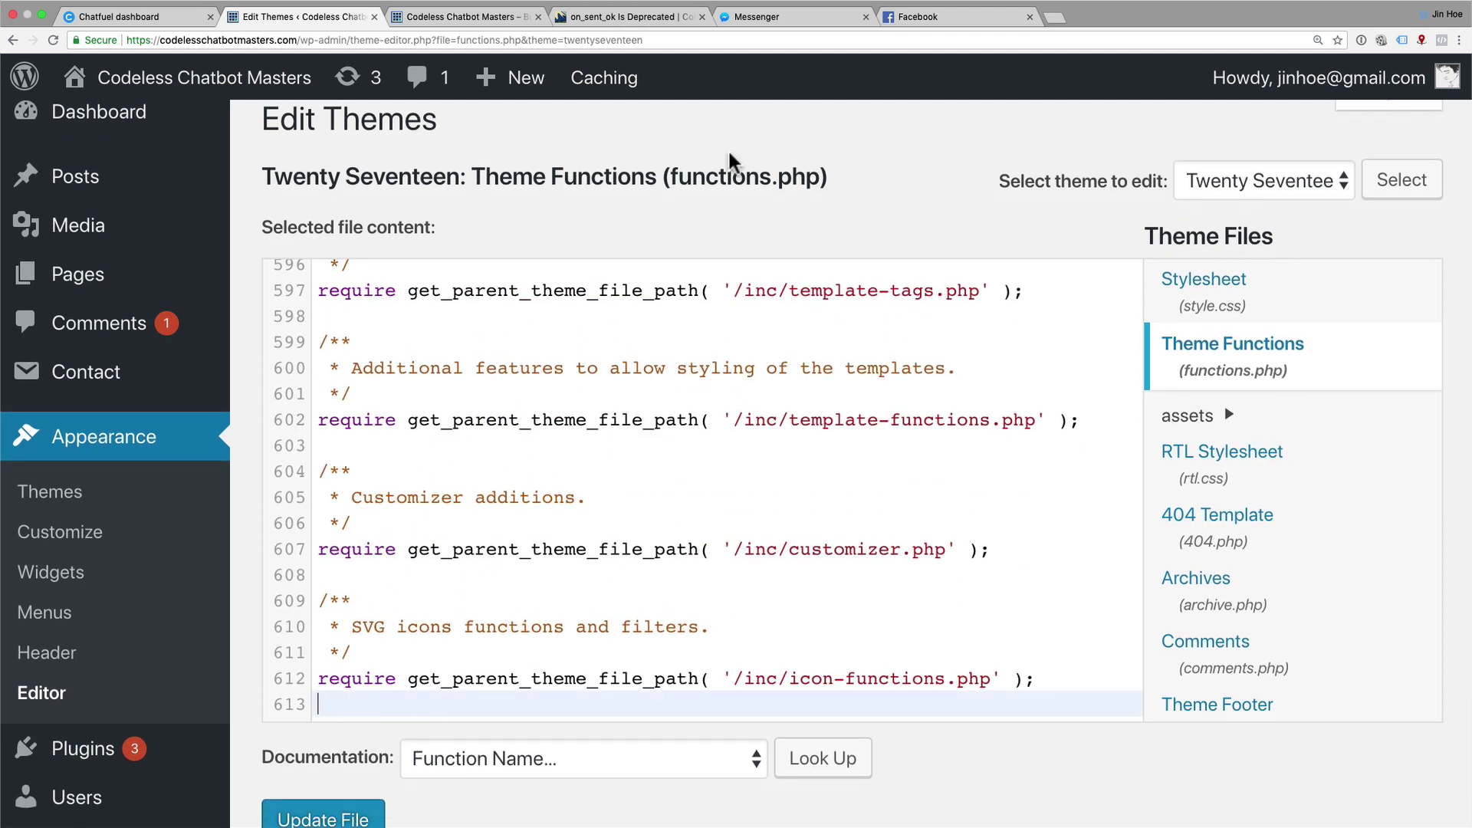
# Select and copy the eleven-line DOM-events footer snippet from the on_sent_ok article.
pyautogui.click(633, 18)
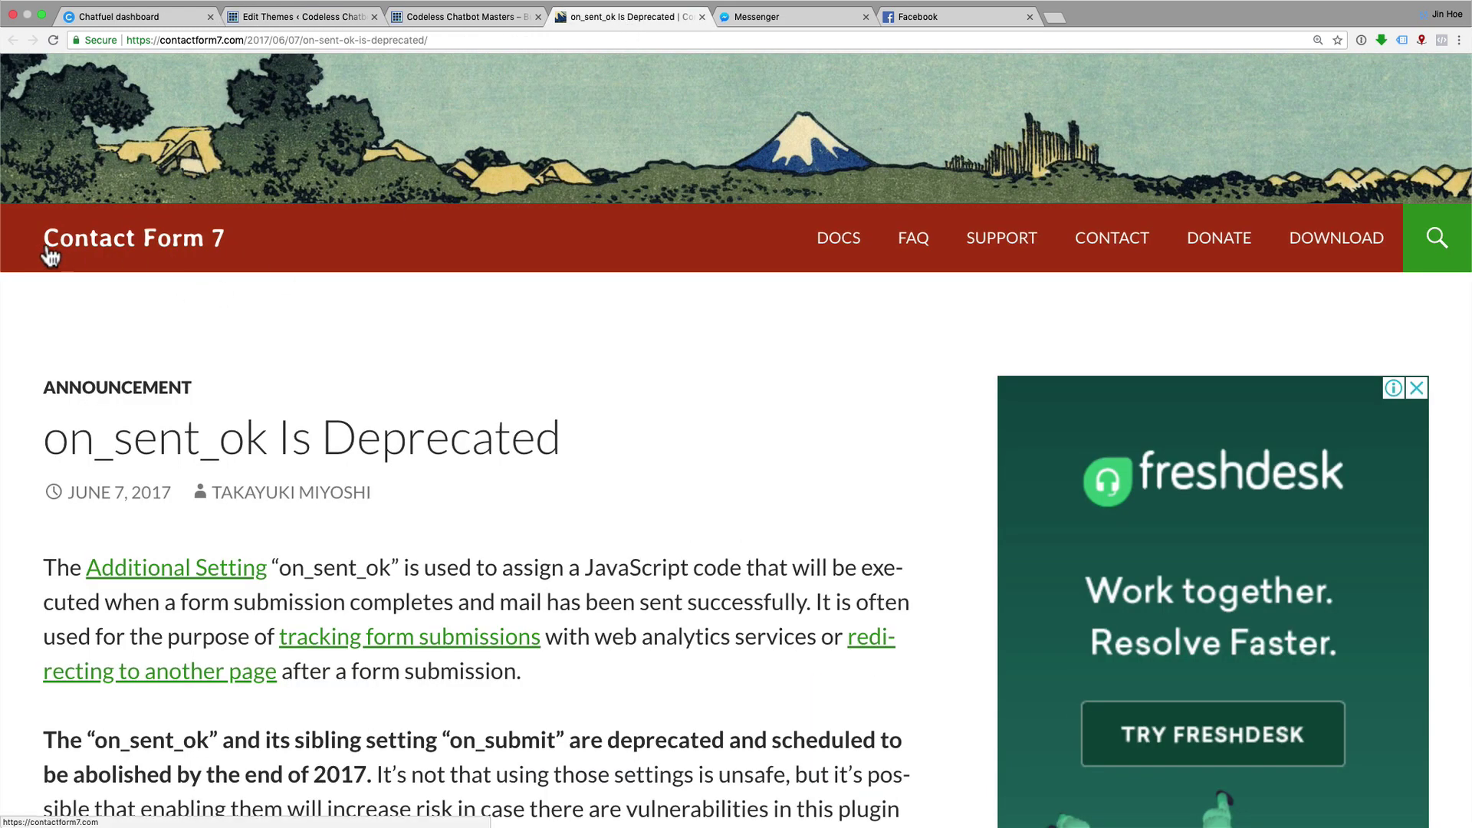
pyautogui.moveTo(48, 442); pyautogui.dragTo(590, 455)
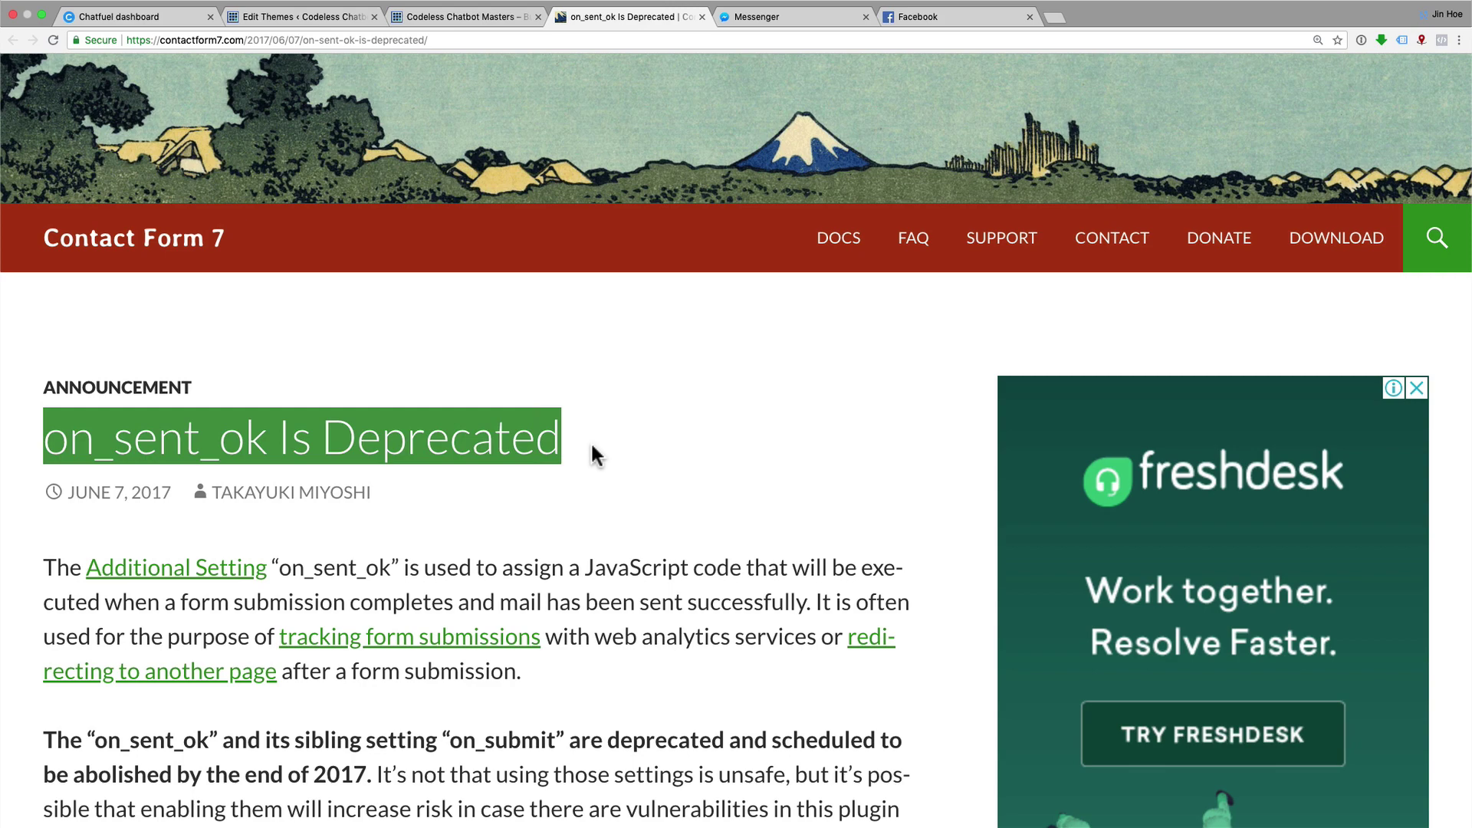
pyautogui.click(600, 446)
pyautogui.scroll(-2, 556, 557)
pyautogui.scroll(-5, 550, 571)
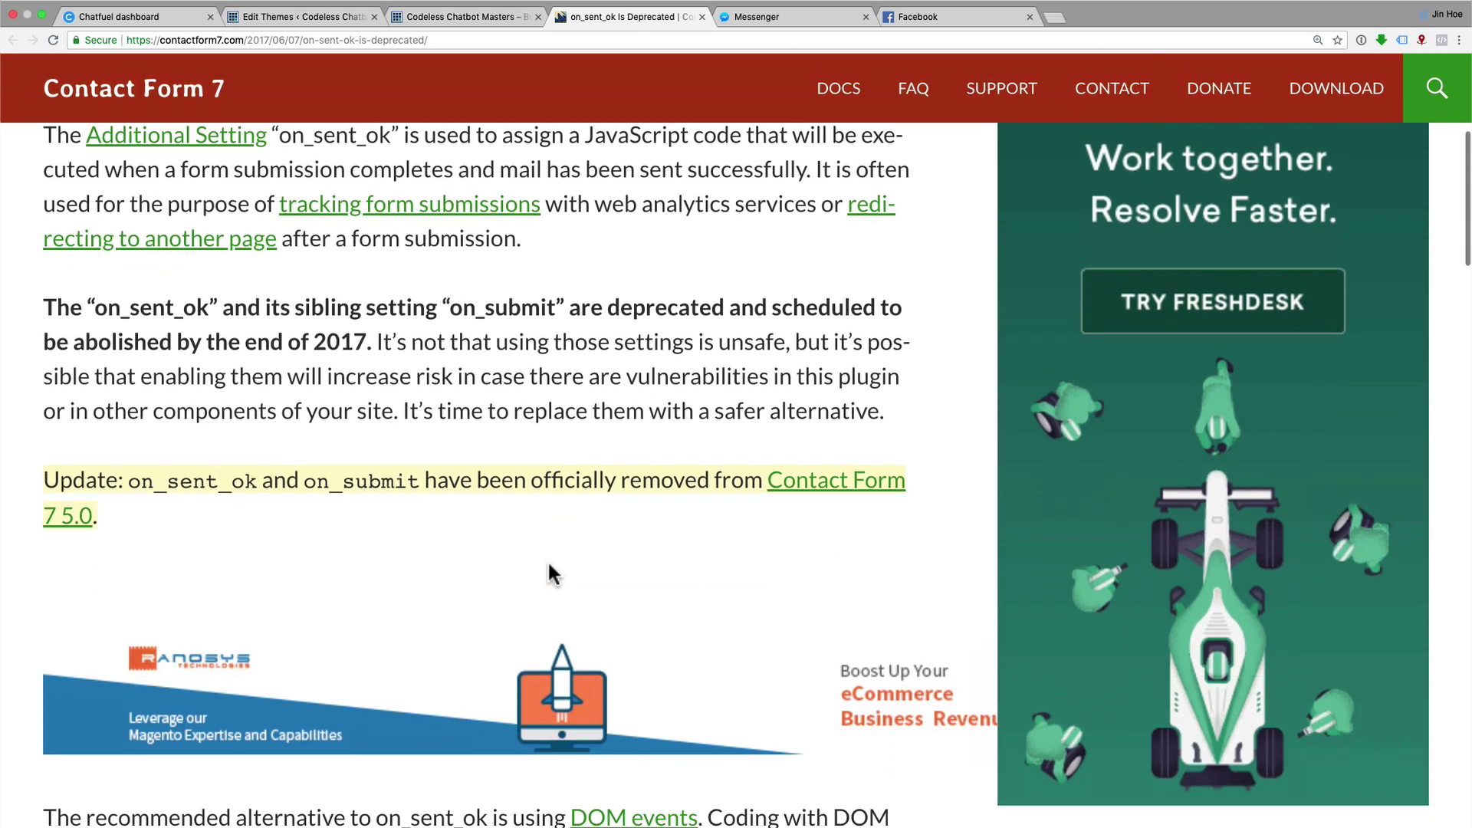
pyautogui.scroll(-5, 550, 572)
pyautogui.scroll(-2, 548, 560)
pyautogui.scroll(-2, 547, 560)
pyautogui.scroll(-2, 549, 561)
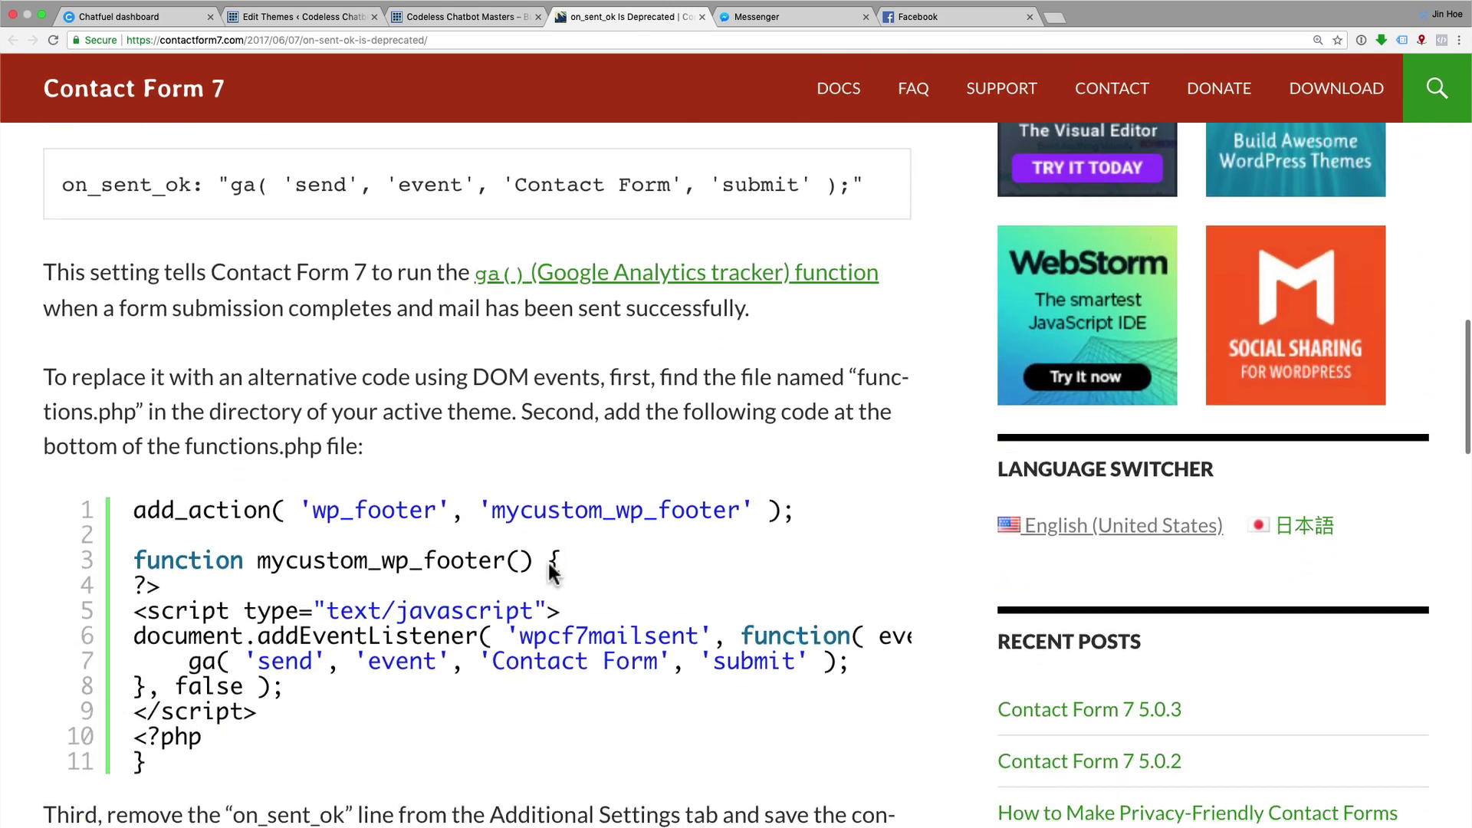
pyautogui.scroll(-1, 548, 561)
pyautogui.scroll(1, 546, 562)
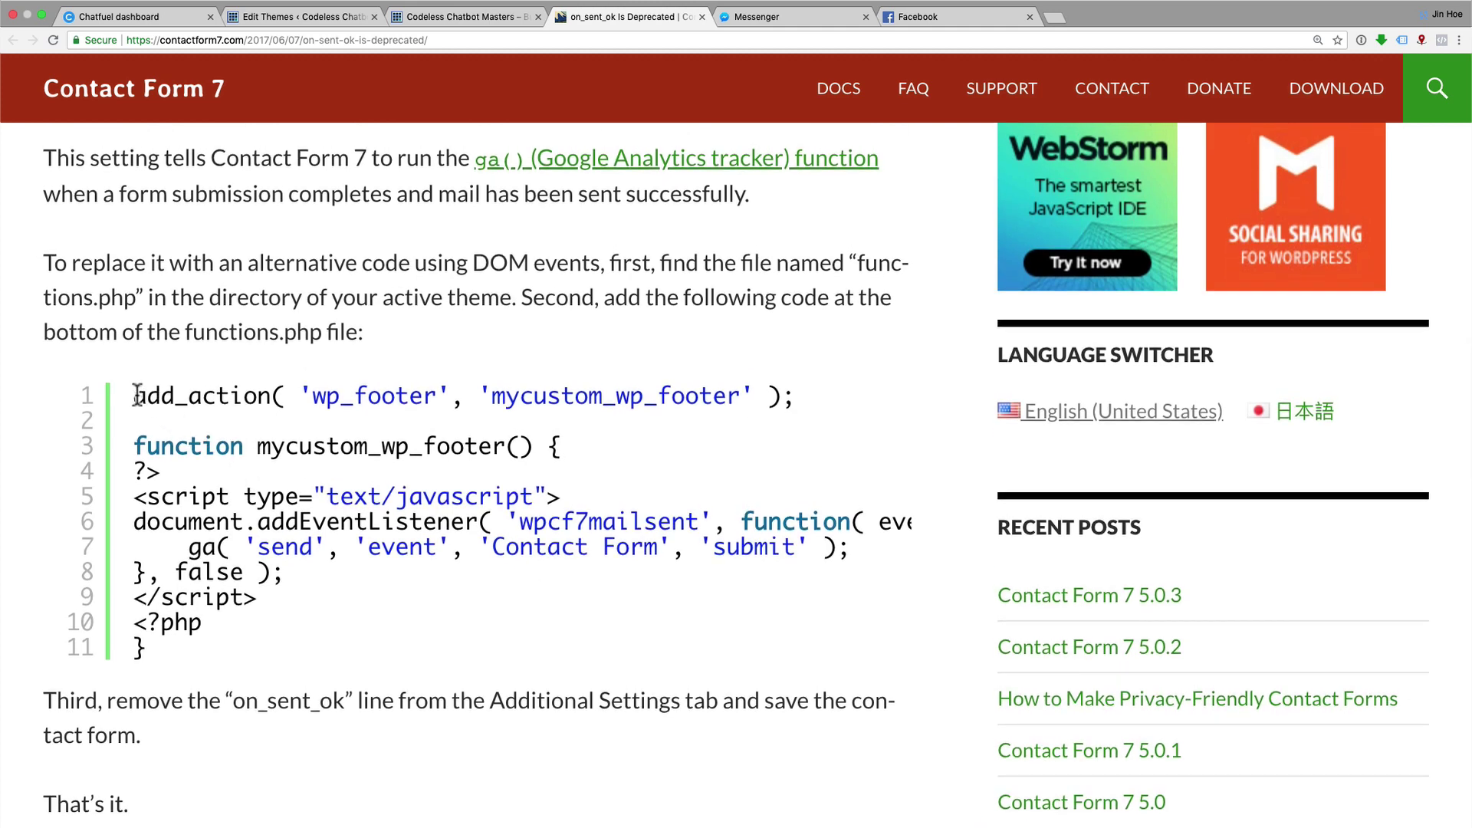
pyautogui.moveTo(136, 396); pyautogui.dragTo(149, 651)
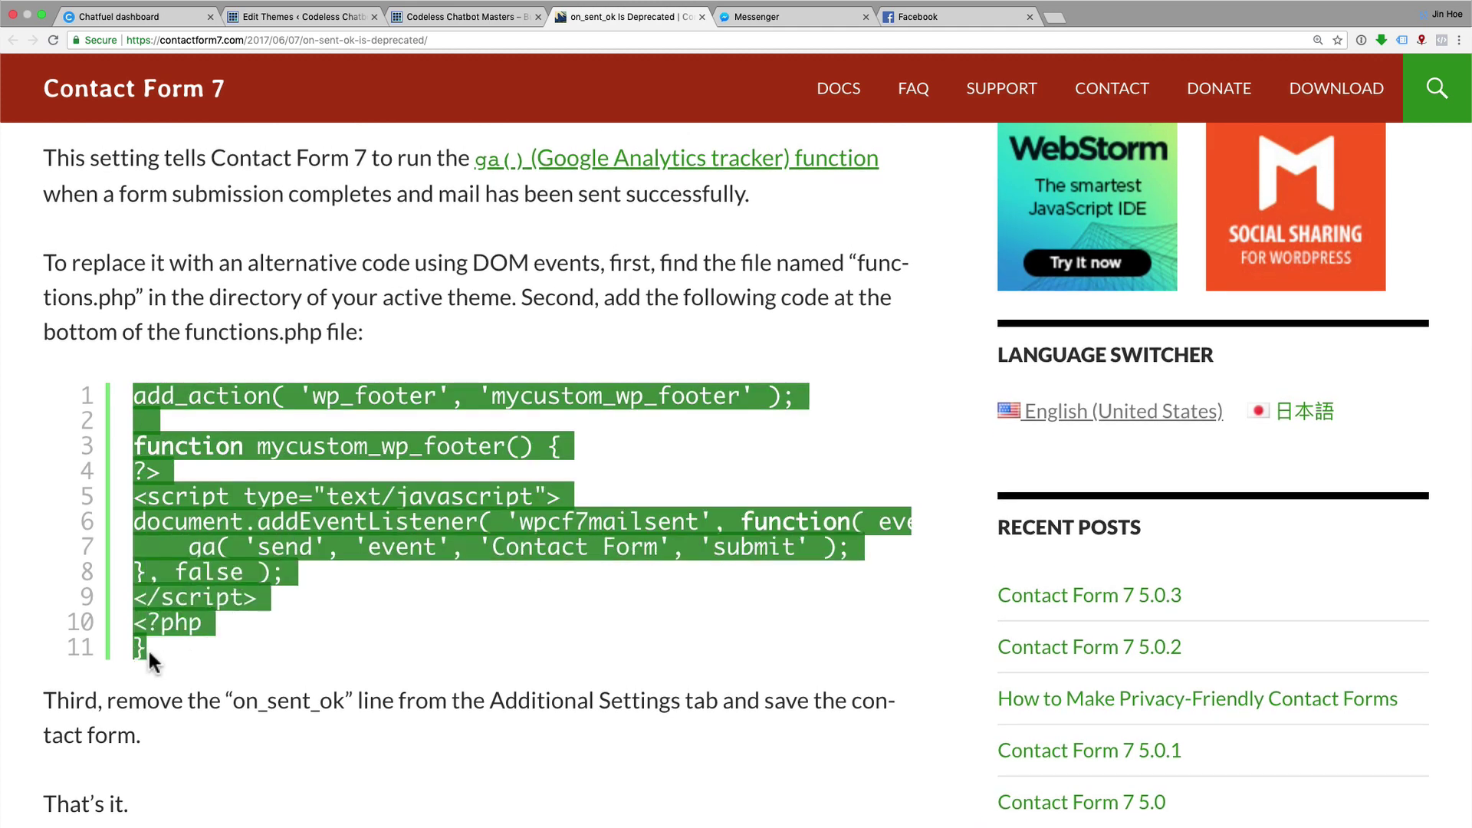
# Paste the wp_footer replacement code at the end of functions.php.
pyautogui.click(325, 12)
pyautogui.click(329, 705)
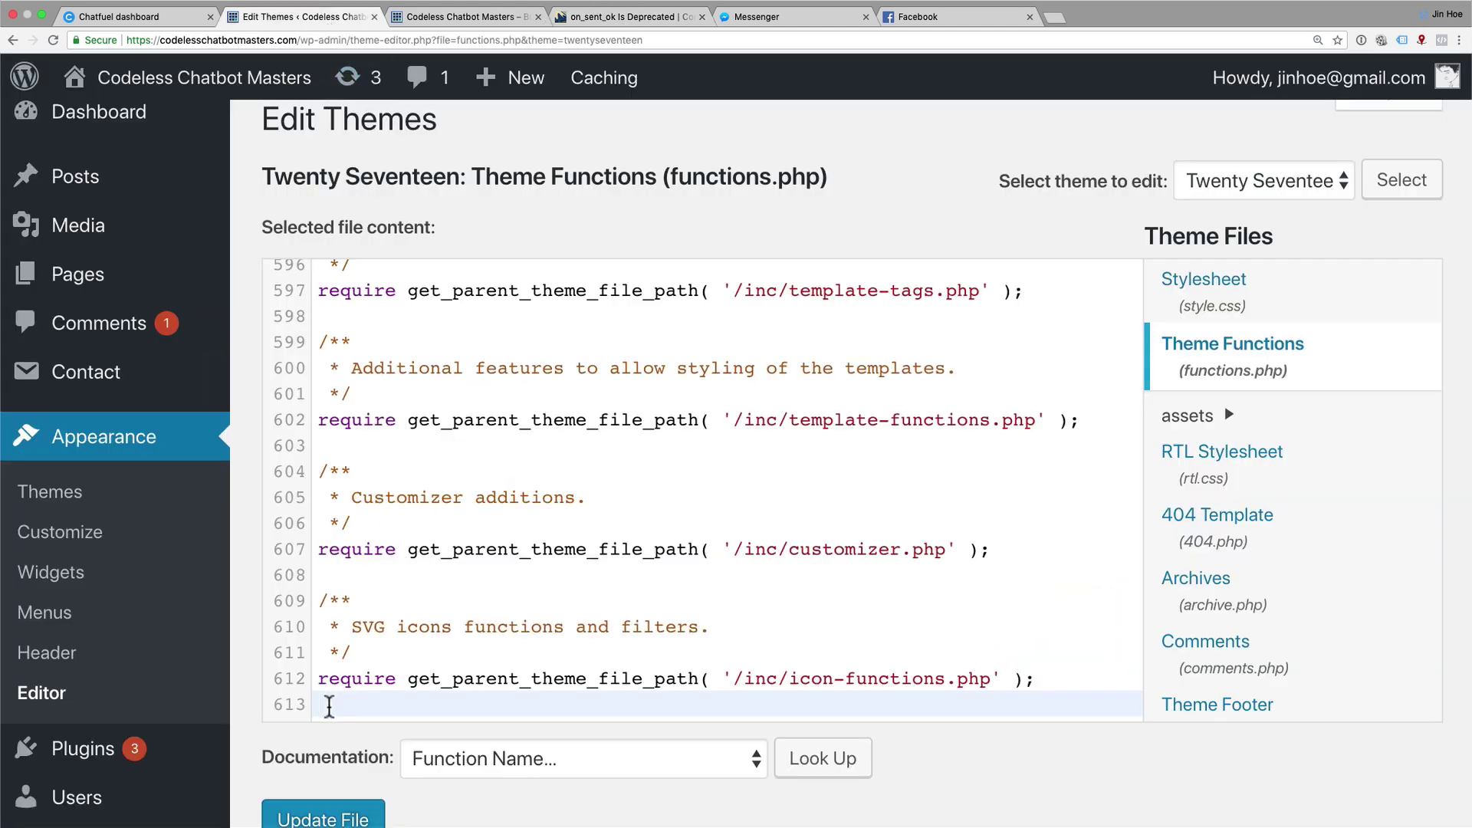
pyautogui.write('add_action( \'wp_footer\', \'mycustom_wp_footer\' );  function mycustom_wp_footer() { ?> <script type="text/javascript"> document.addEventListener( \'wpcf7mailsent\', function( event ) {     ga( \'send\', \'event\', \'Contact Form\', \'submit\' ); }, false ); </script> <?php }')
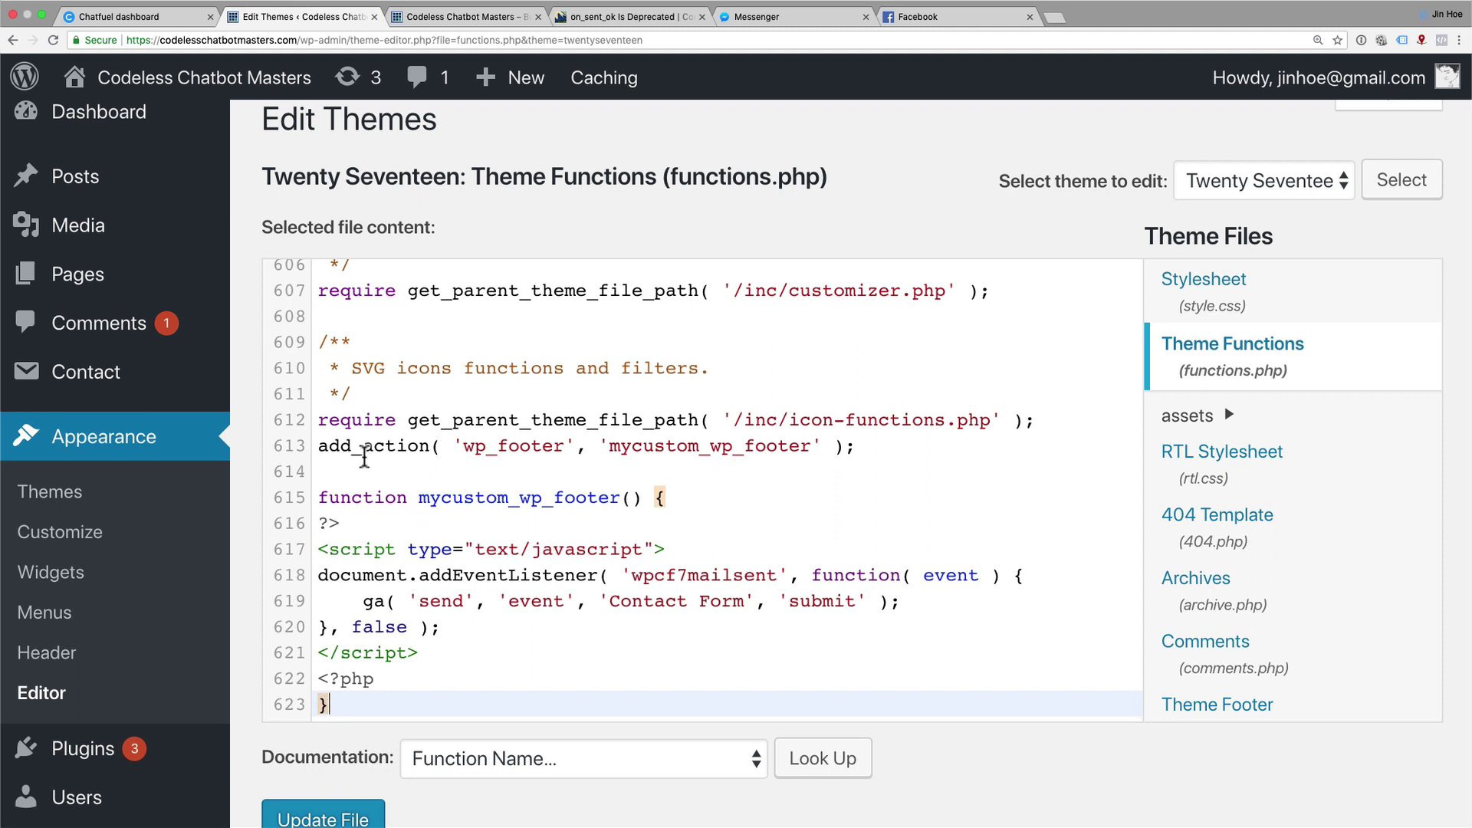
pyautogui.moveTo(332, 446)
pyautogui.mouseDown()
pyautogui.moveTo(319, 447)
pyautogui.moveTo(383, 702)
pyautogui.mouseUp()
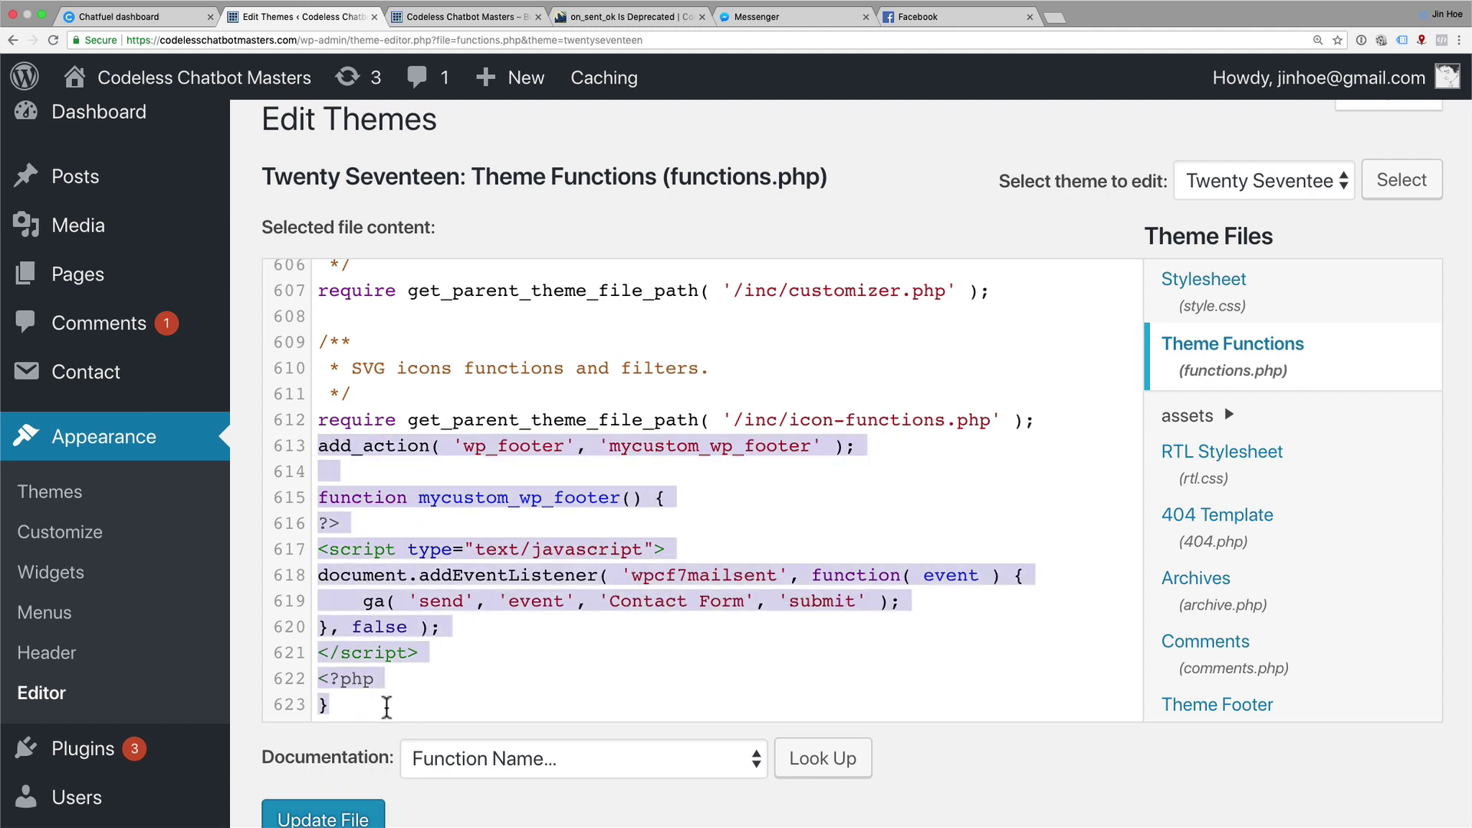
pyautogui.click(421, 702)
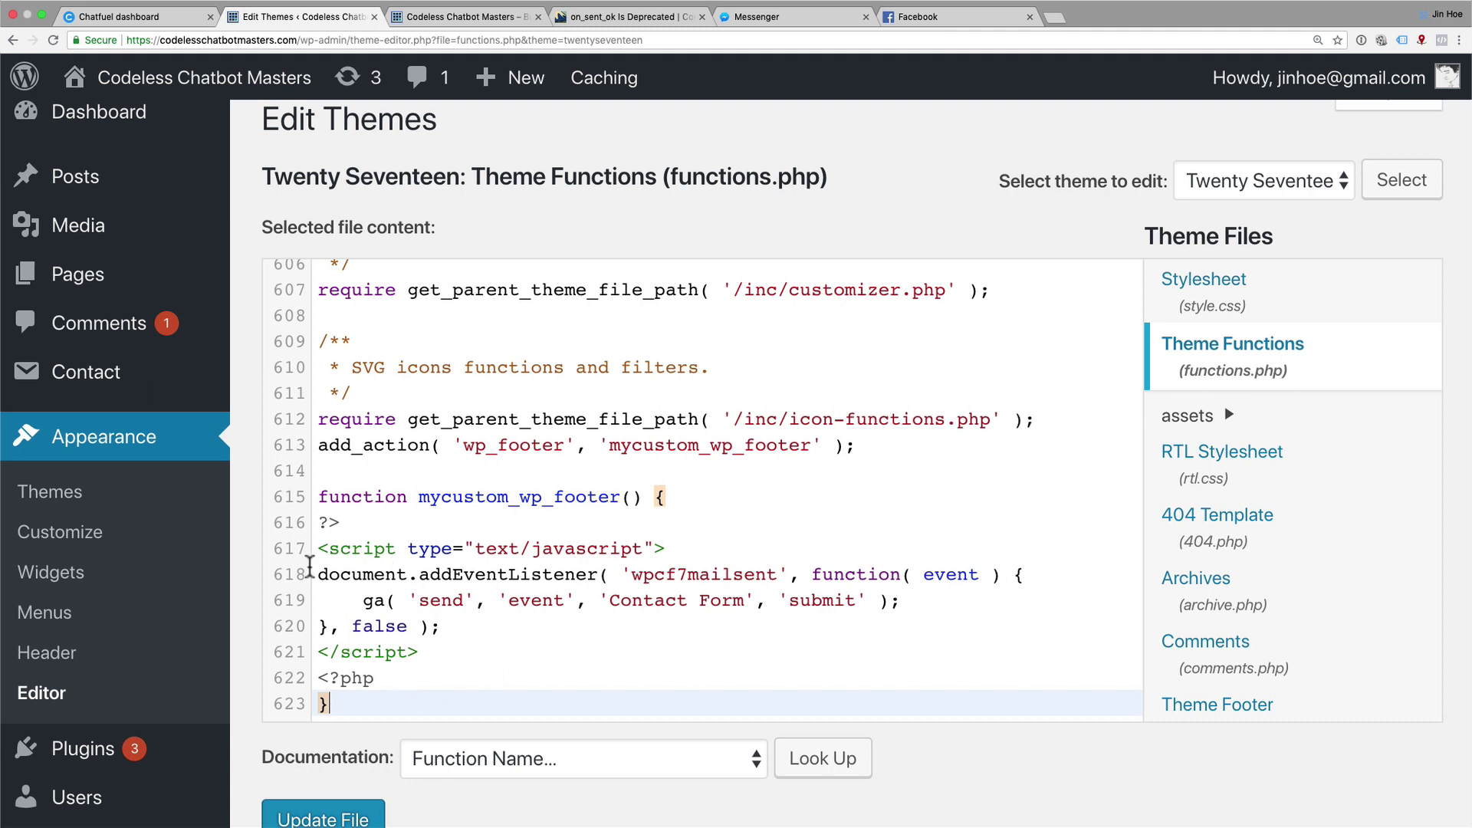
# Insert a blank line after the addEventListener line's opening brace.
pyautogui.moveTo(313, 573); pyautogui.dragTo(1036, 573)
pyautogui.click(1037, 573)
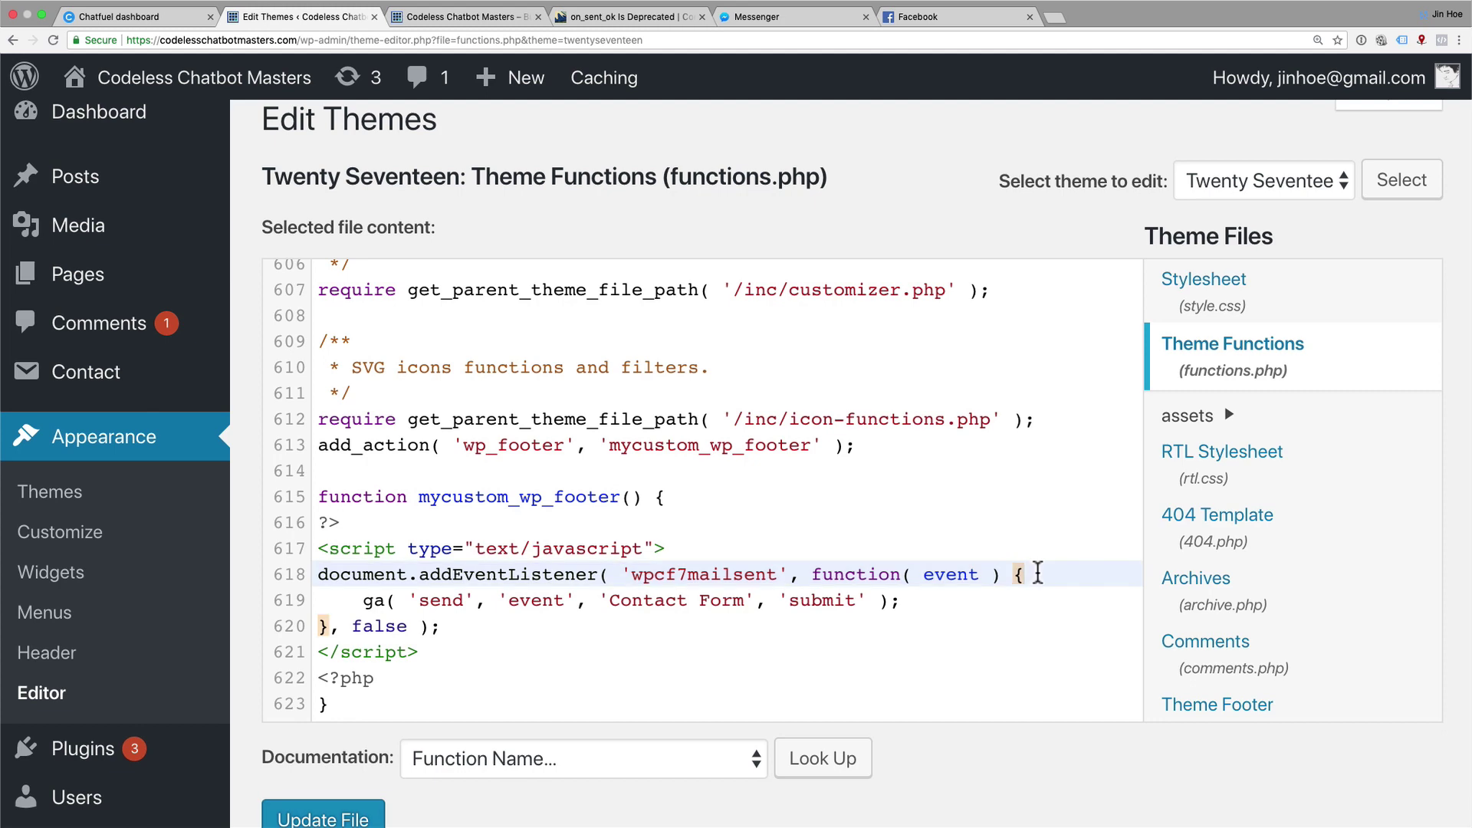
pyautogui.press('Return')
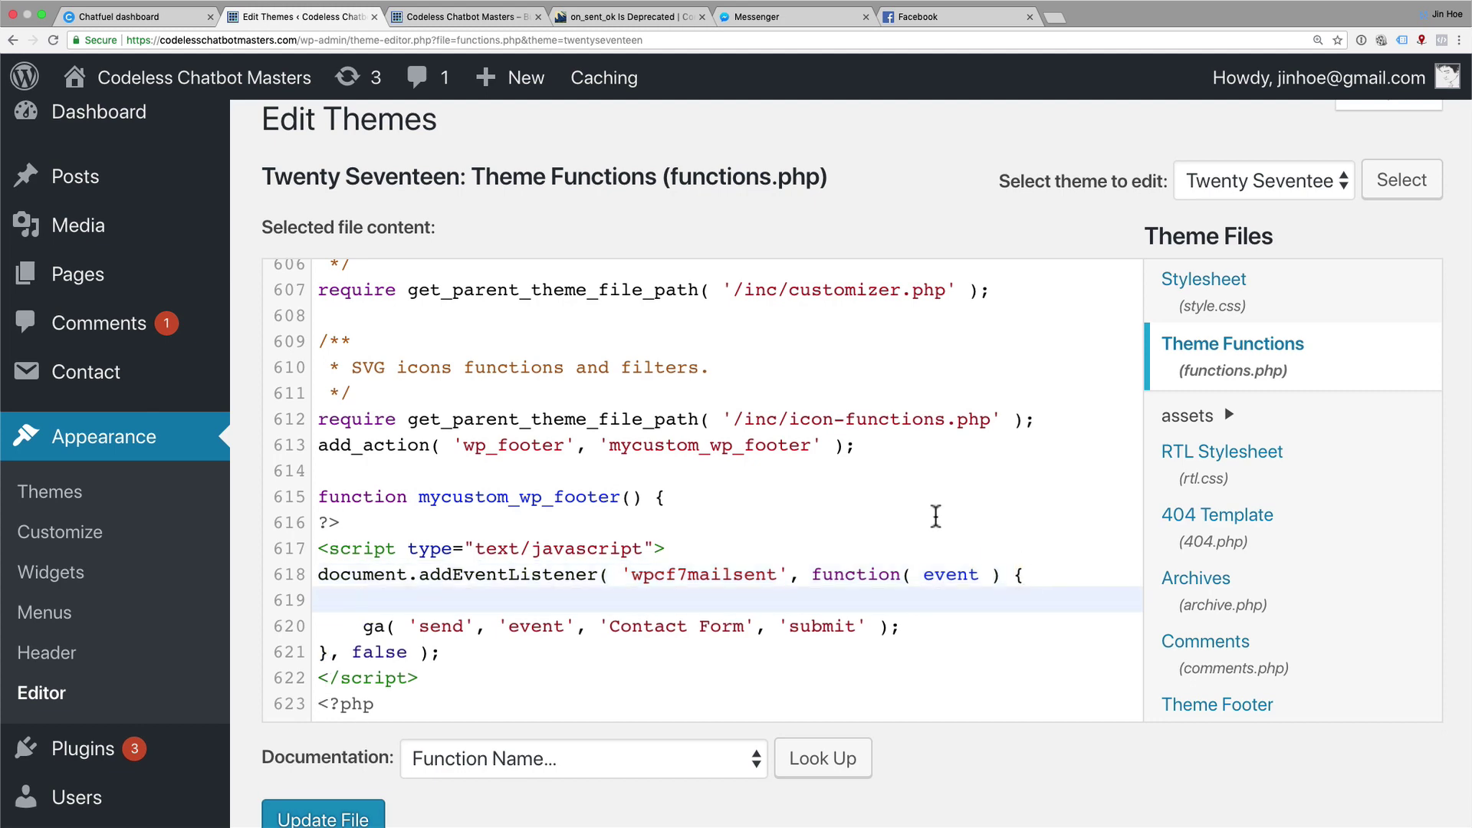
# Copy the 'JS code to subscribe a user' snippet, window.confirmOptIn();, from Chatfuel.
pyautogui.click(163, 18)
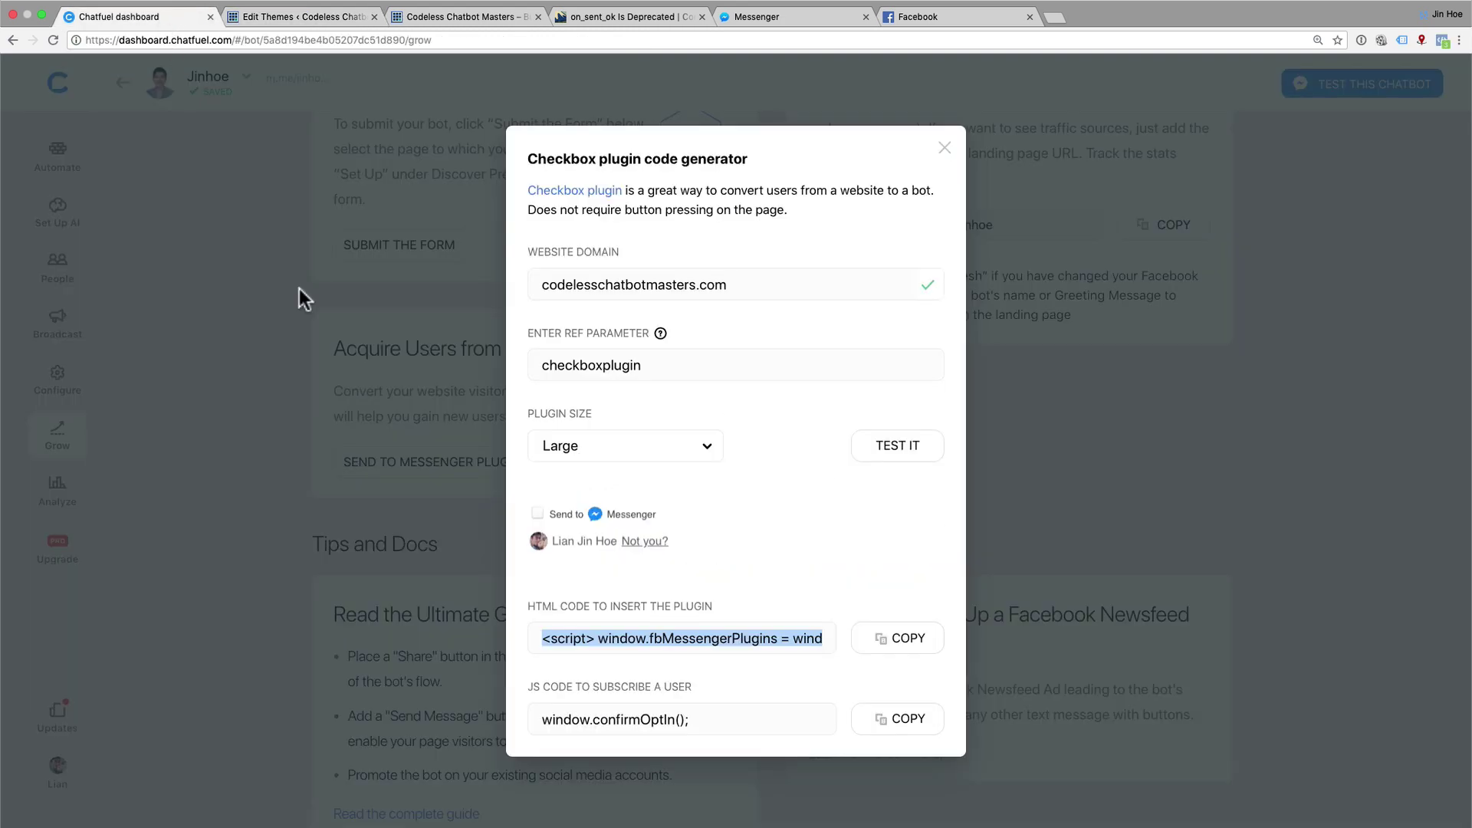
pyautogui.moveTo(528, 688); pyautogui.dragTo(713, 694)
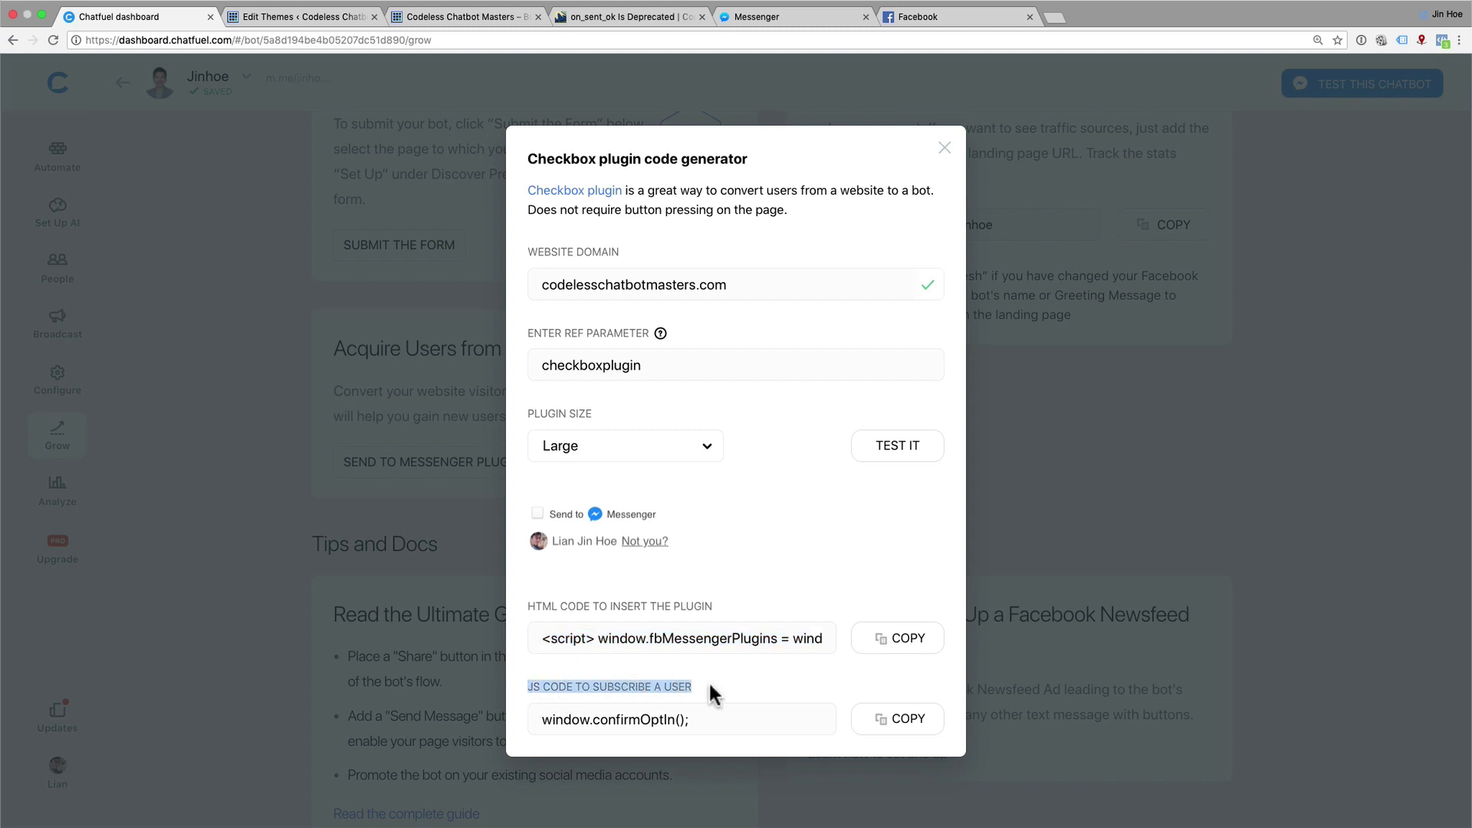
pyautogui.click(895, 721)
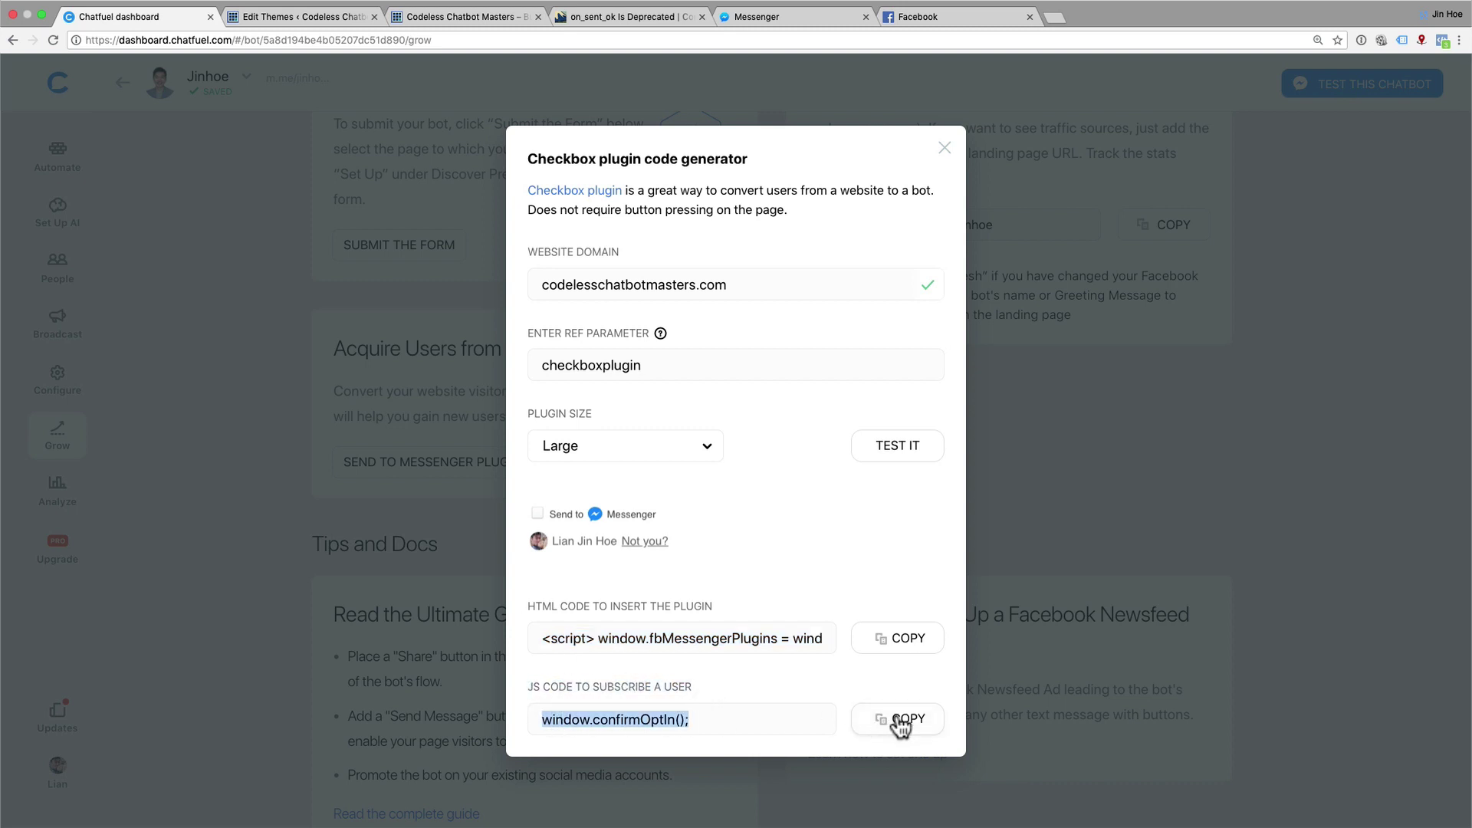
# Paste window.confirmOptIn(); into the mail-sent listener on line 619 and update functions.php.
pyautogui.click(287, 13)
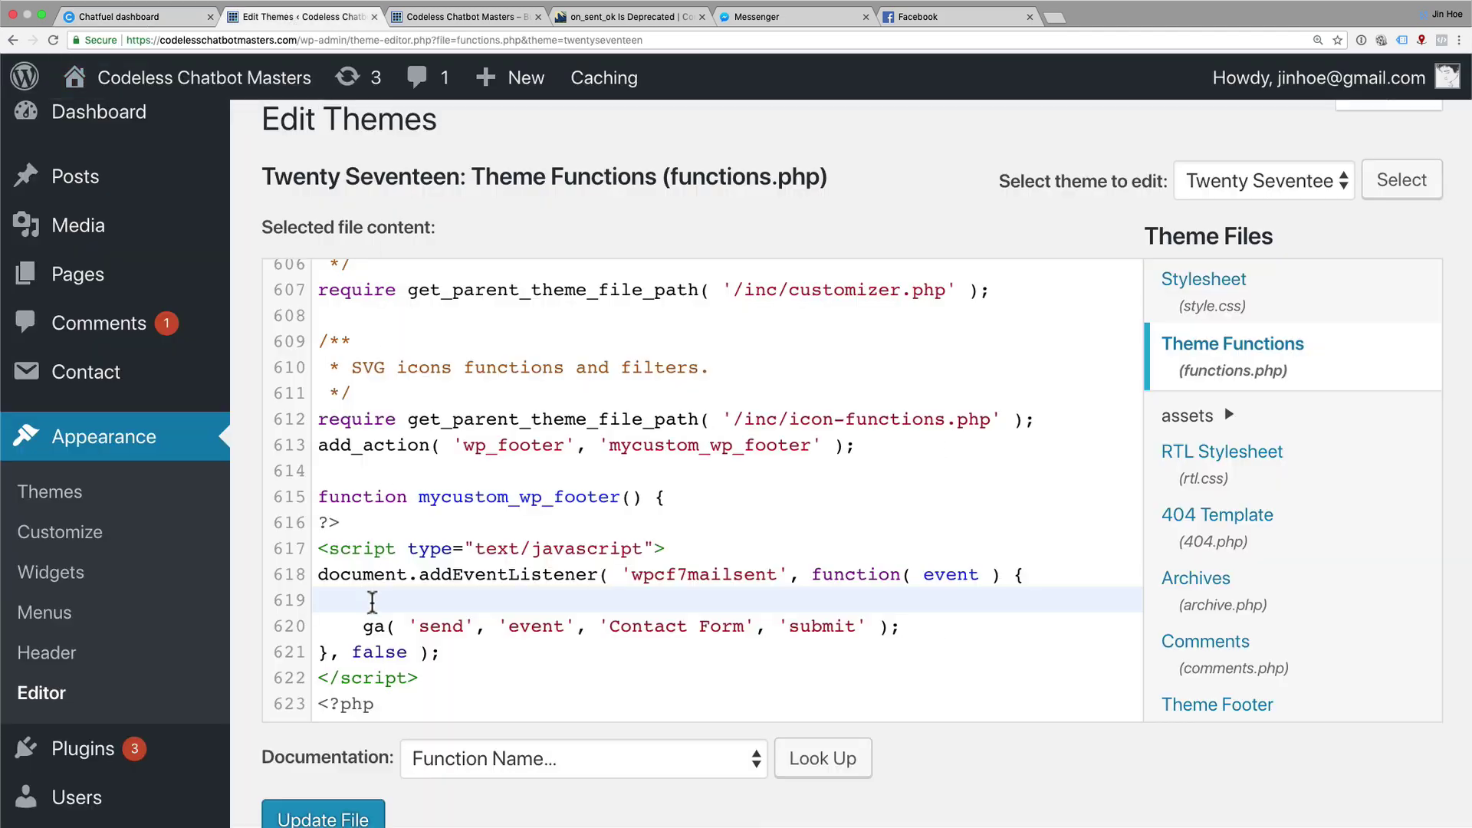
pyautogui.hotkey('ctrl', 'v')
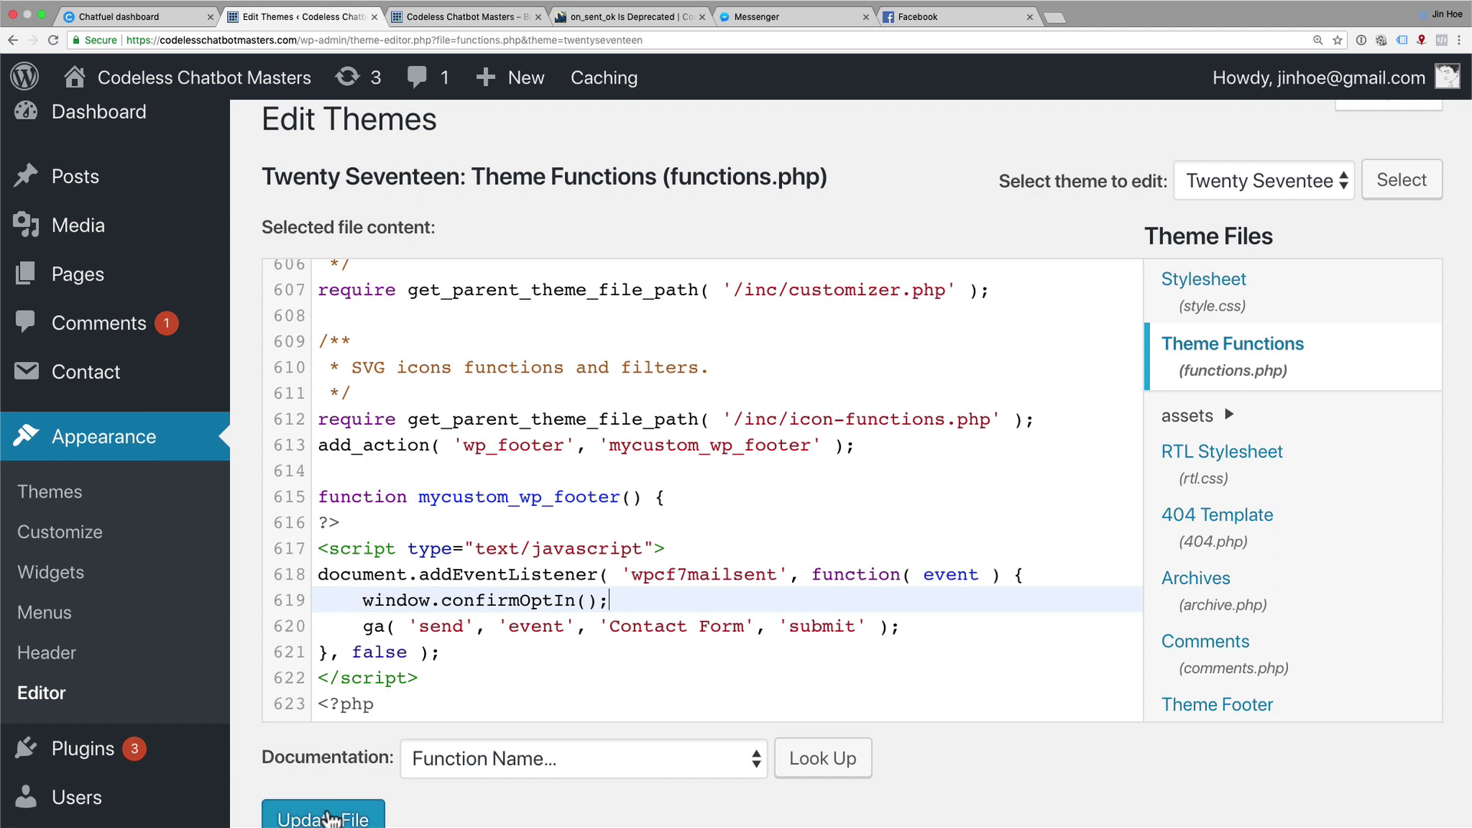
pyautogui.click(327, 820)
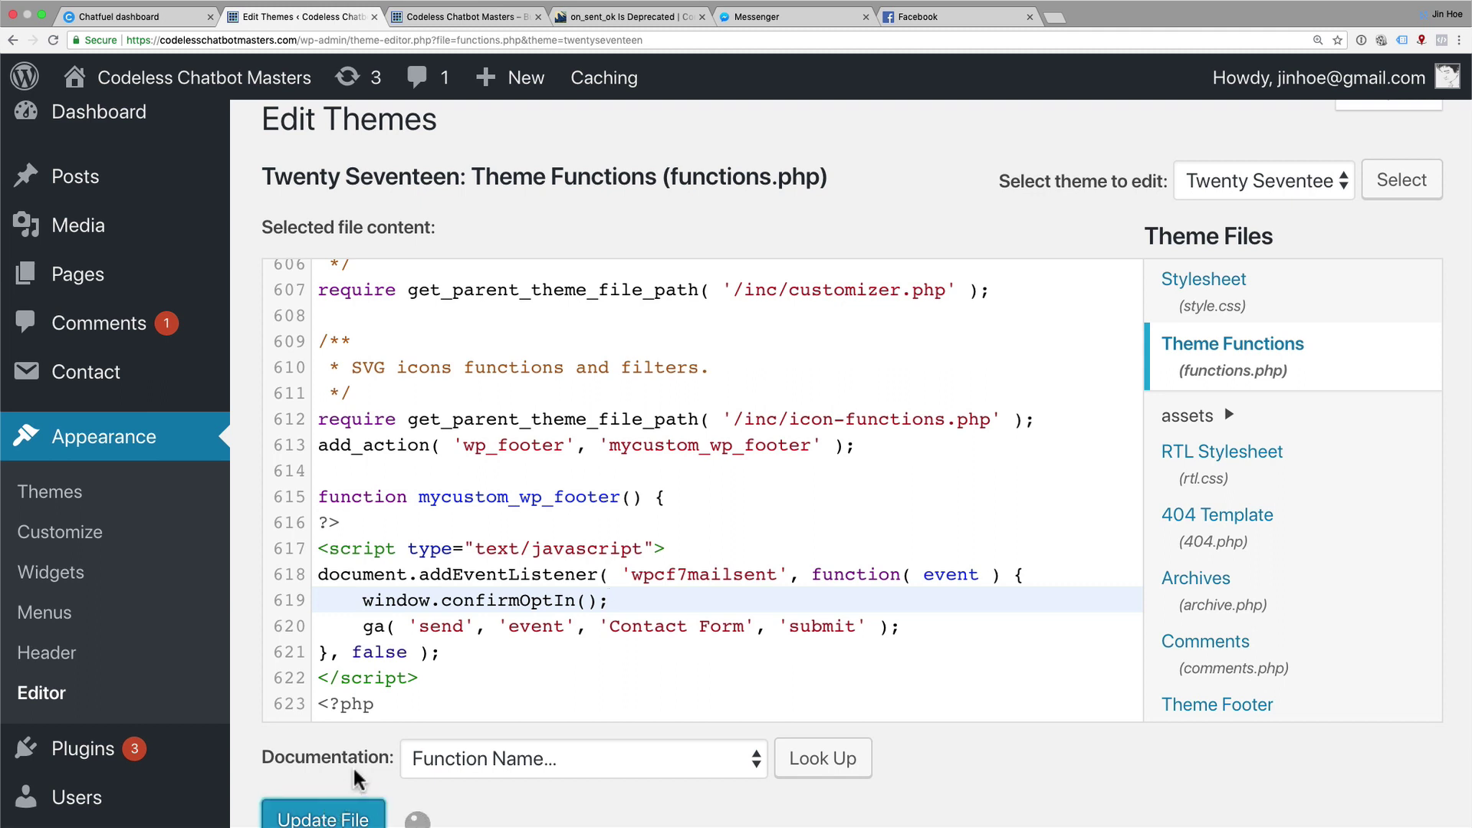
pyautogui.scroll(-1, 354, 781)
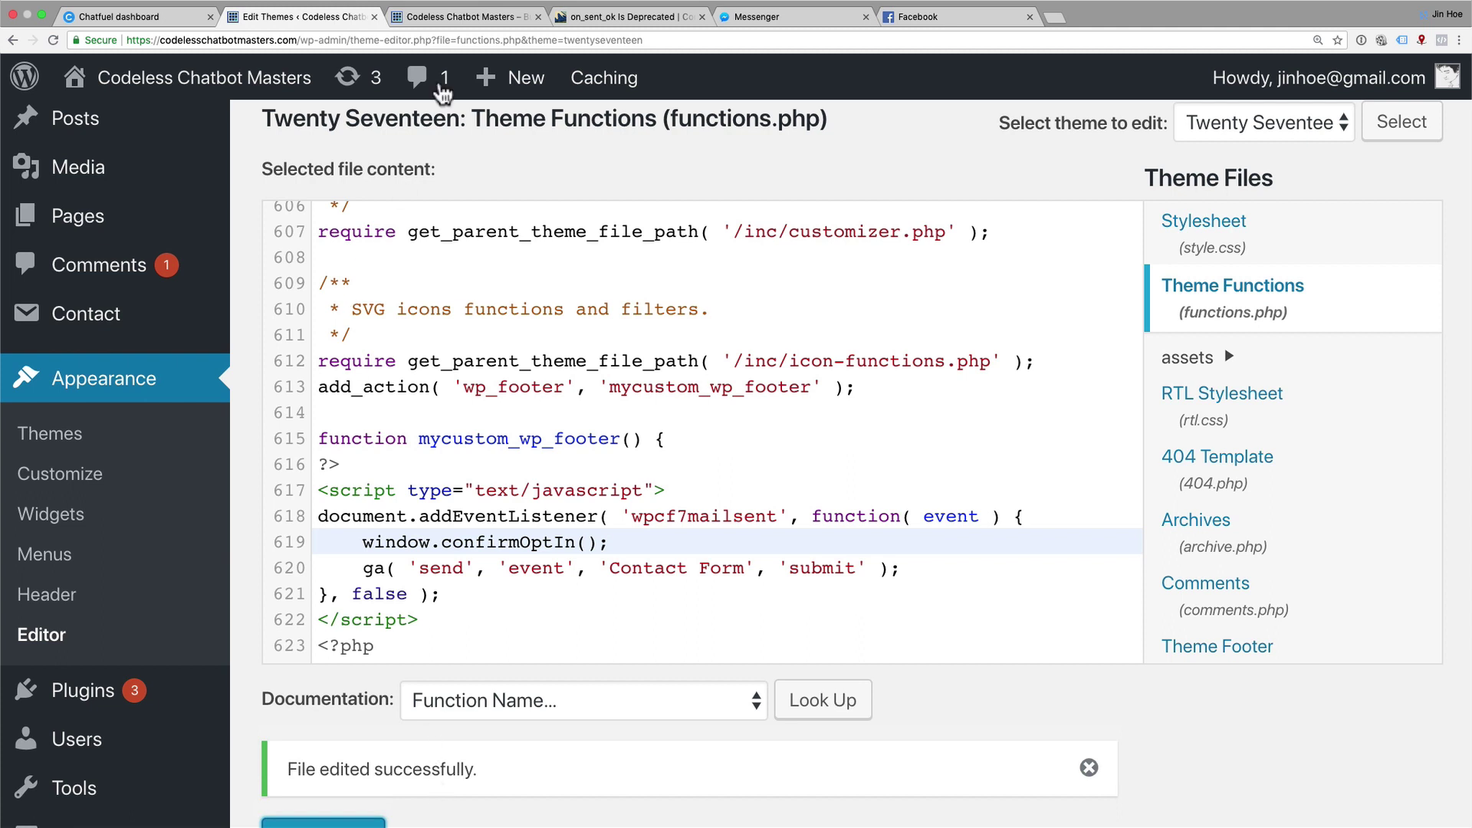
# Reload the test page, fill Your Name and Your Email, tick Send to Messenger and send the form.
pyautogui.click(460, 16)
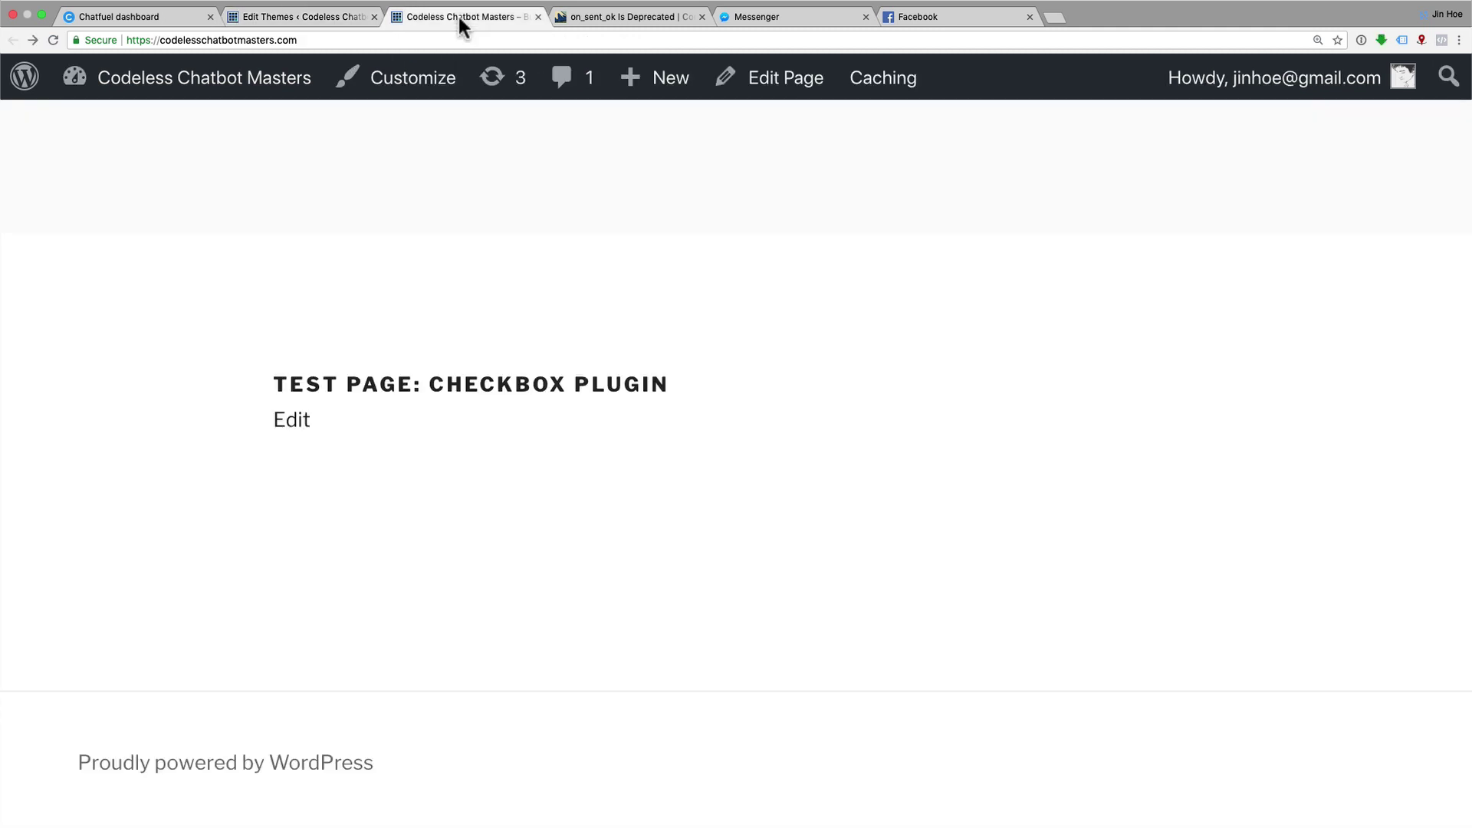
pyautogui.click(53, 40)
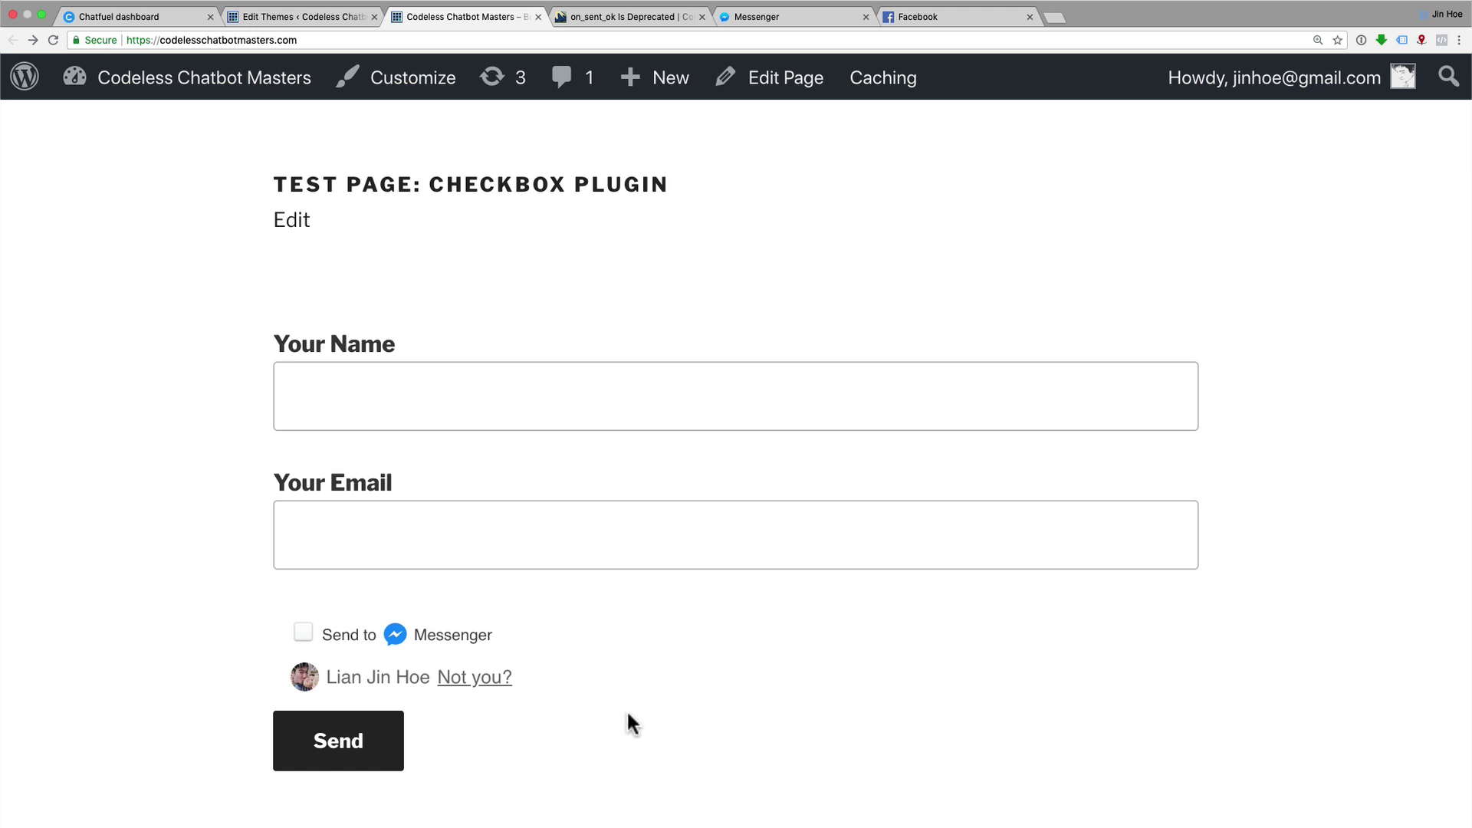
pyautogui.click(471, 408)
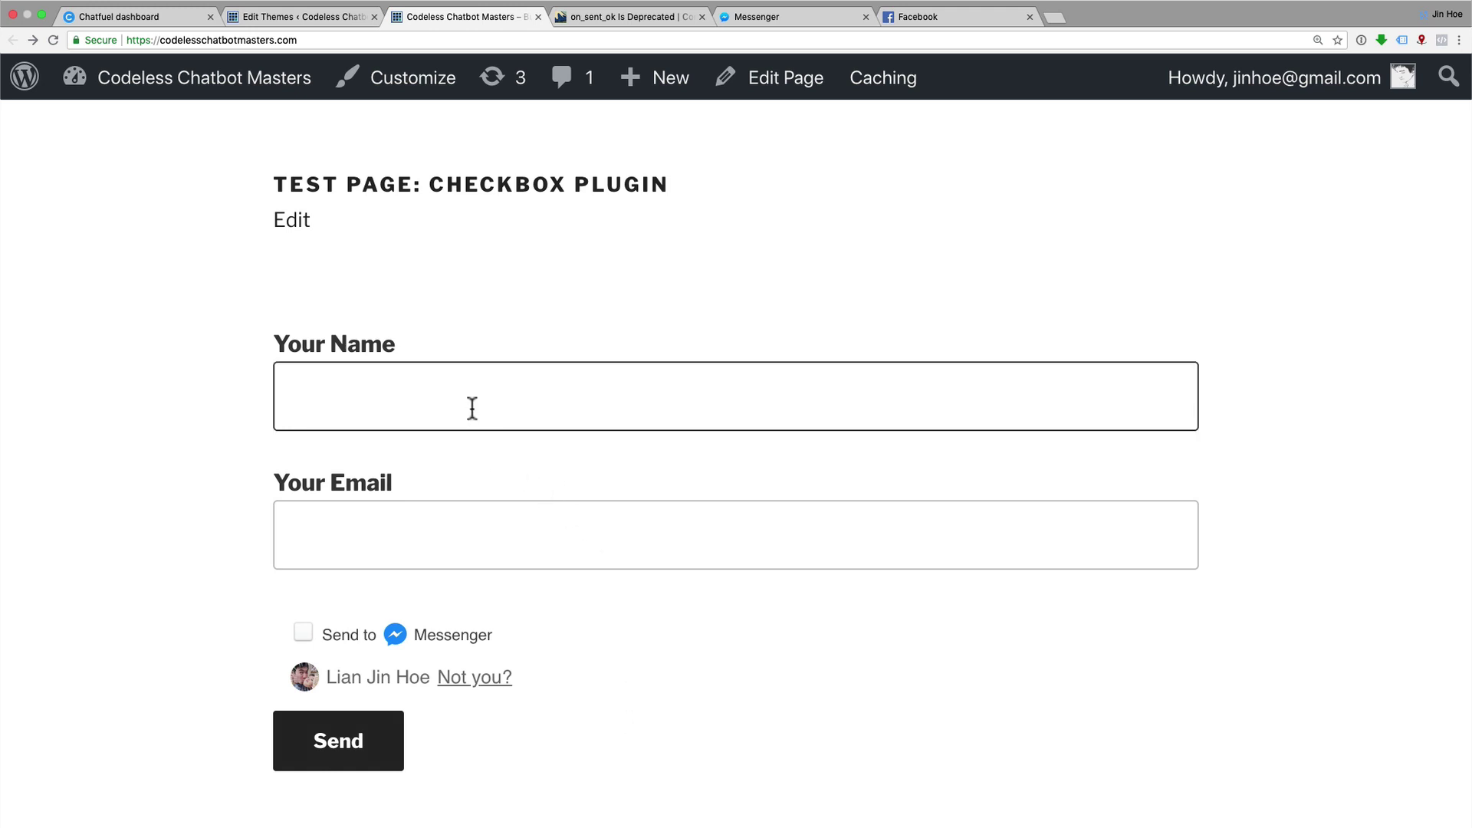
pyautogui.write('jinhoe')
pyautogui.click(411, 531)
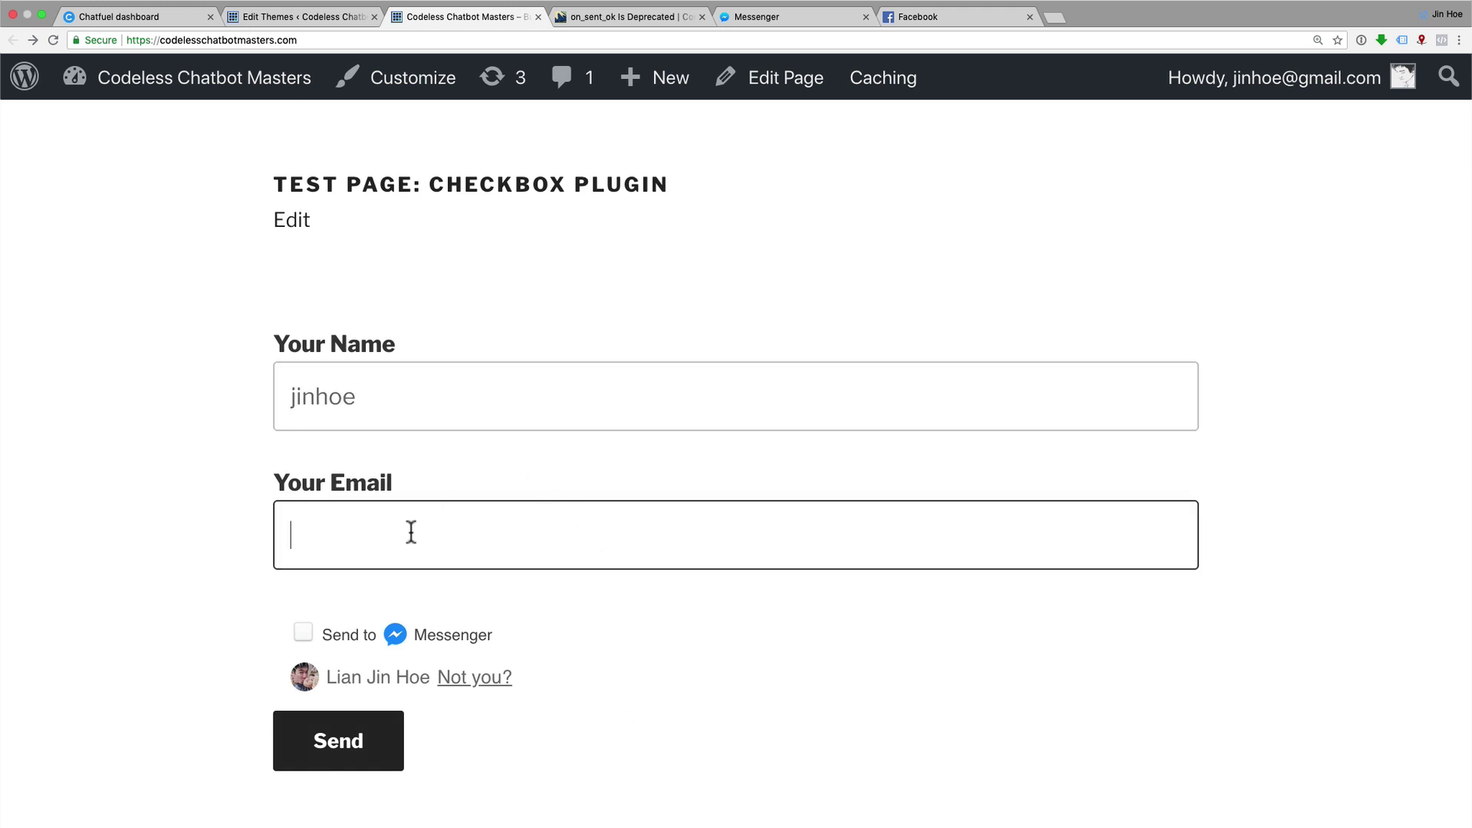
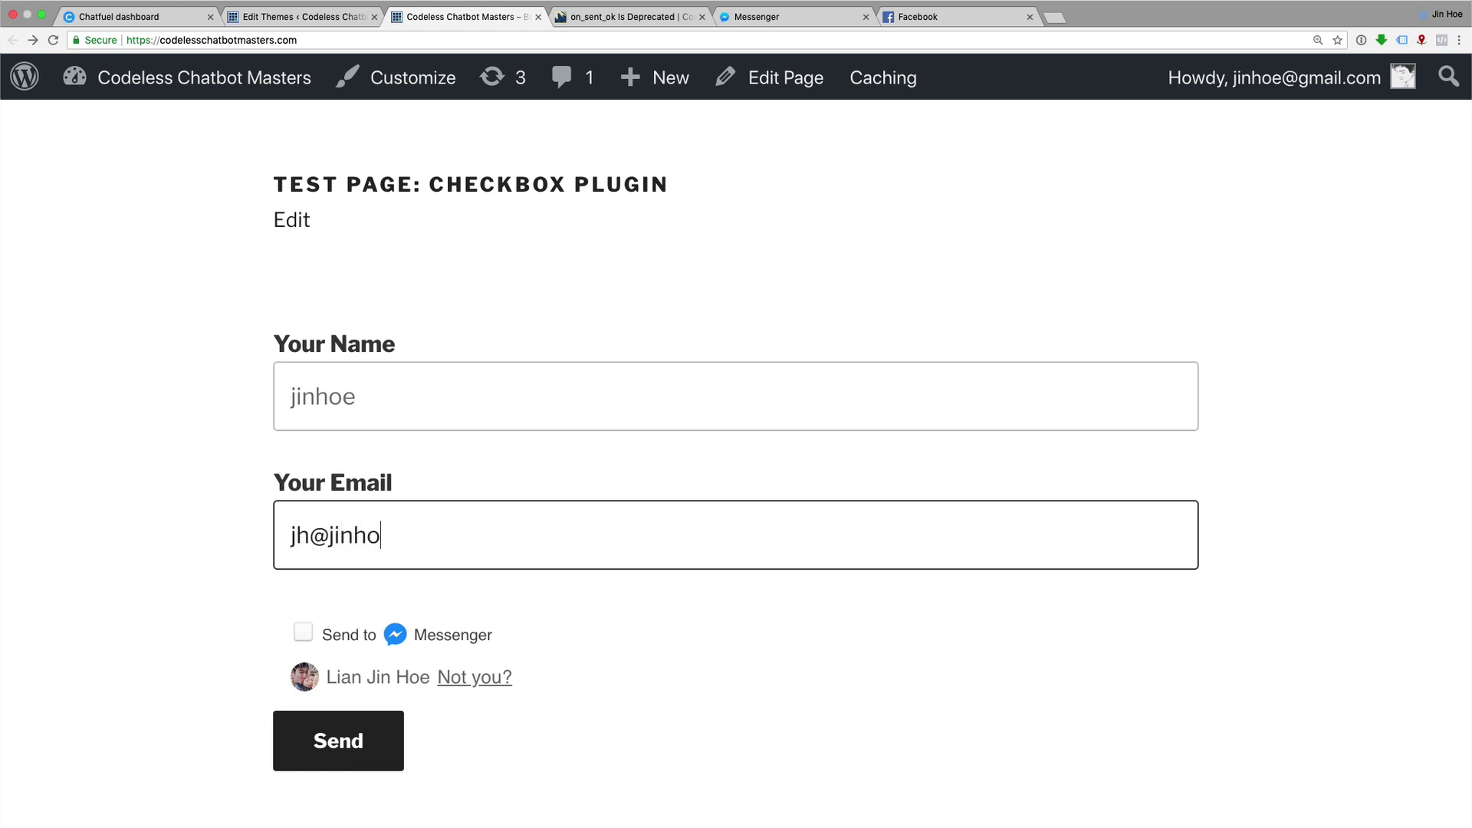
pyautogui.click(302, 636)
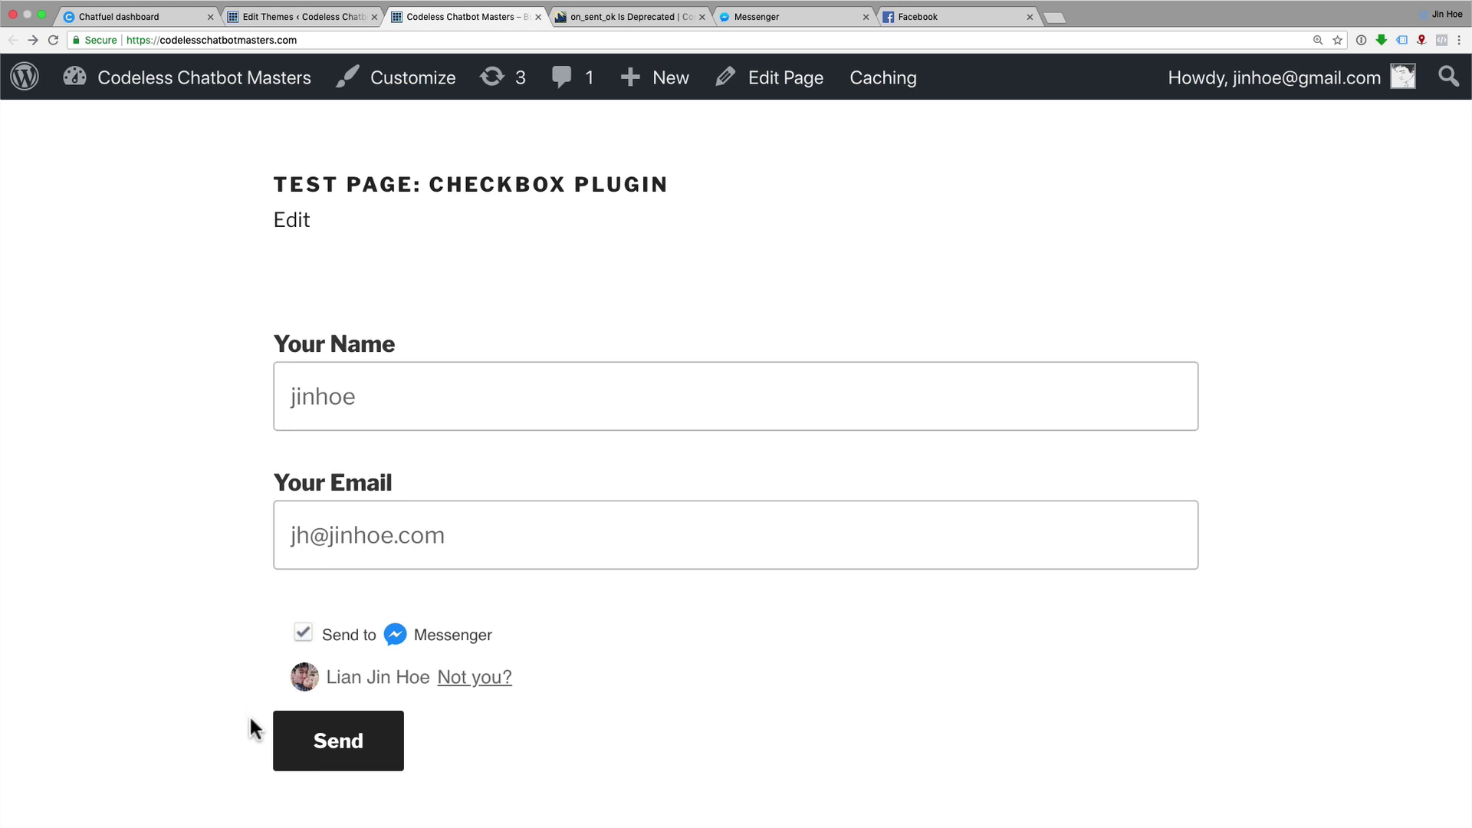
pyautogui.click(342, 747)
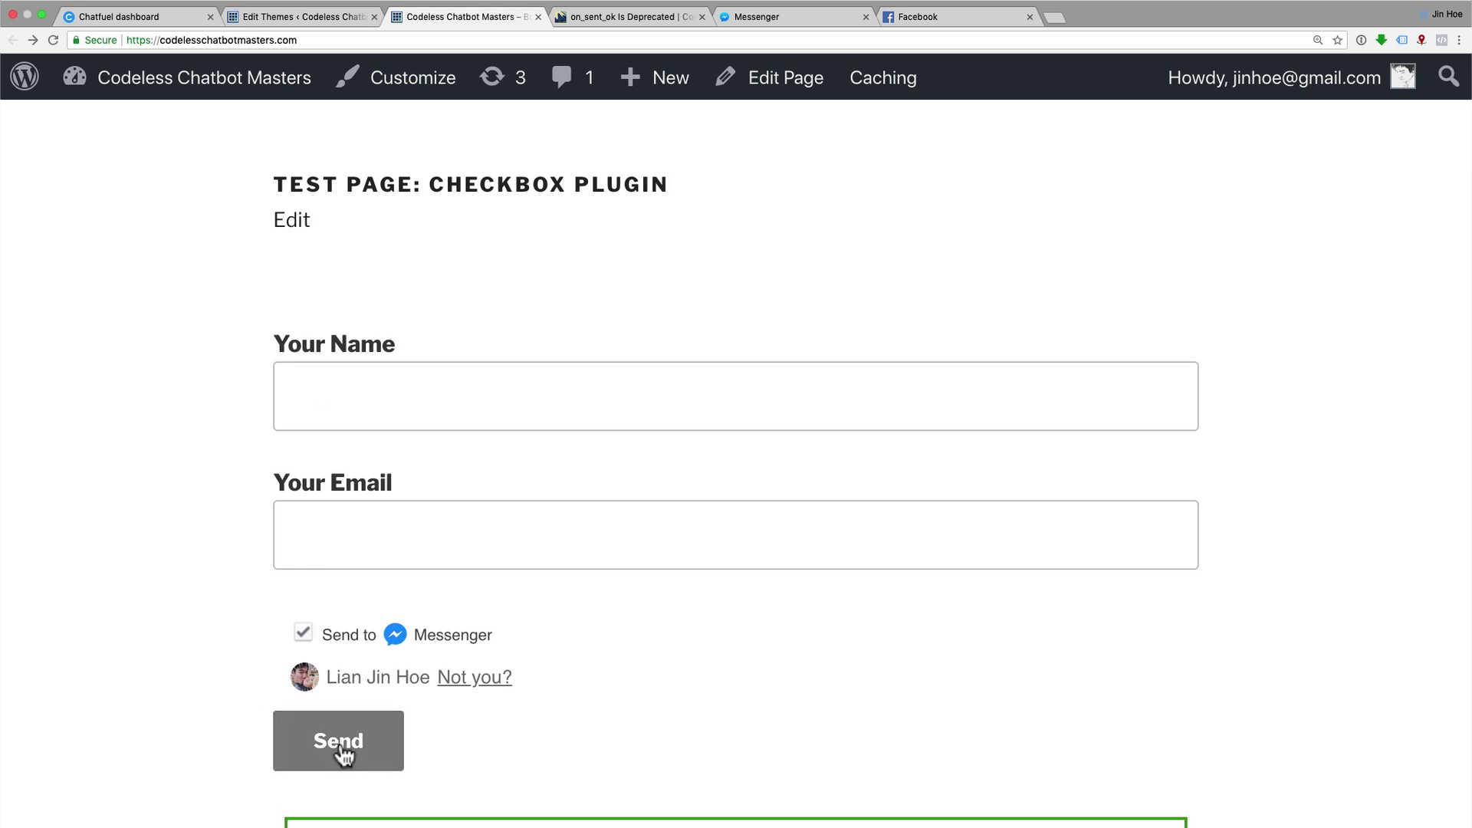
pyautogui.scroll(-3, 483, 734)
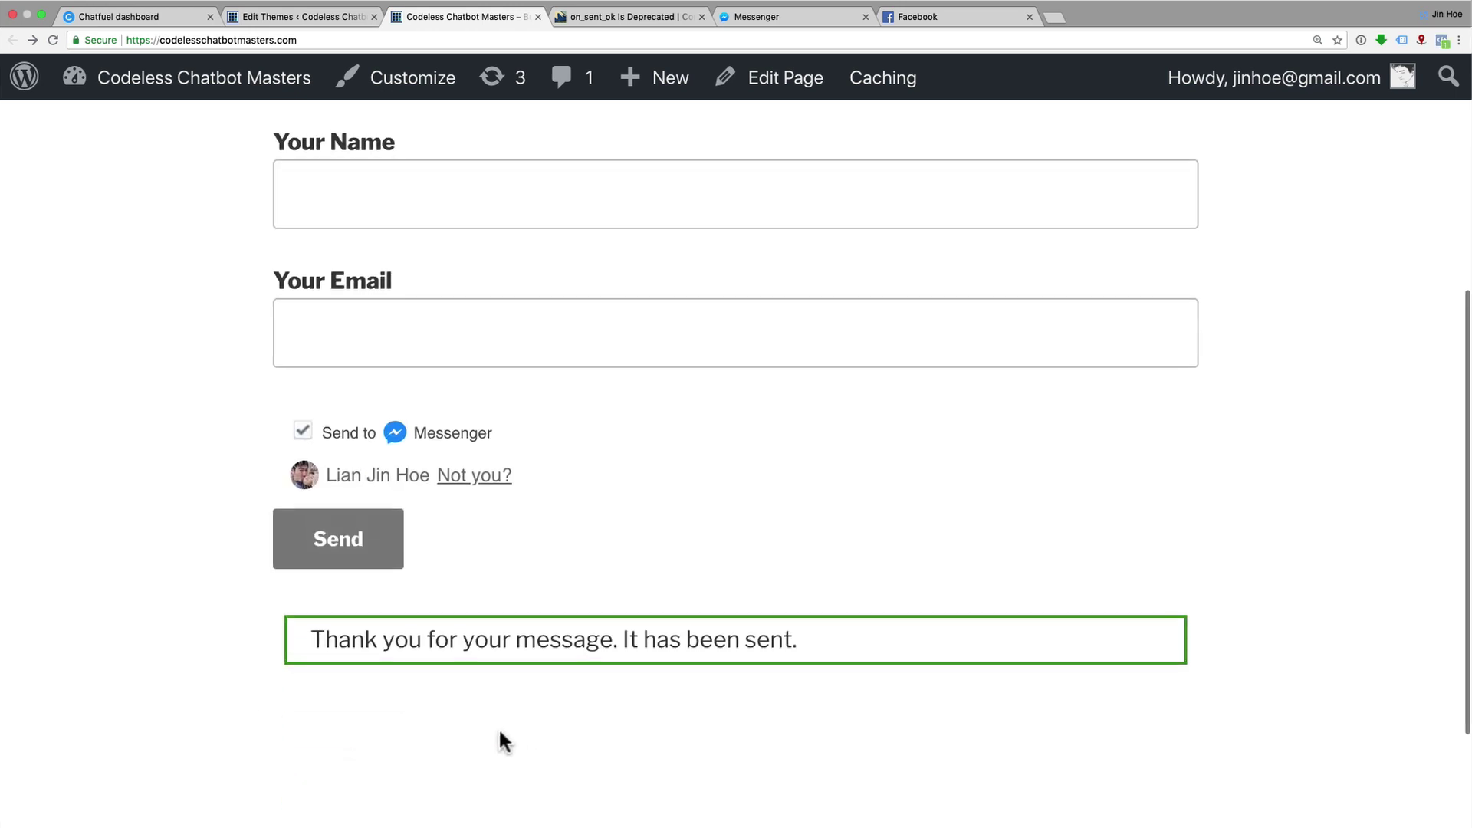